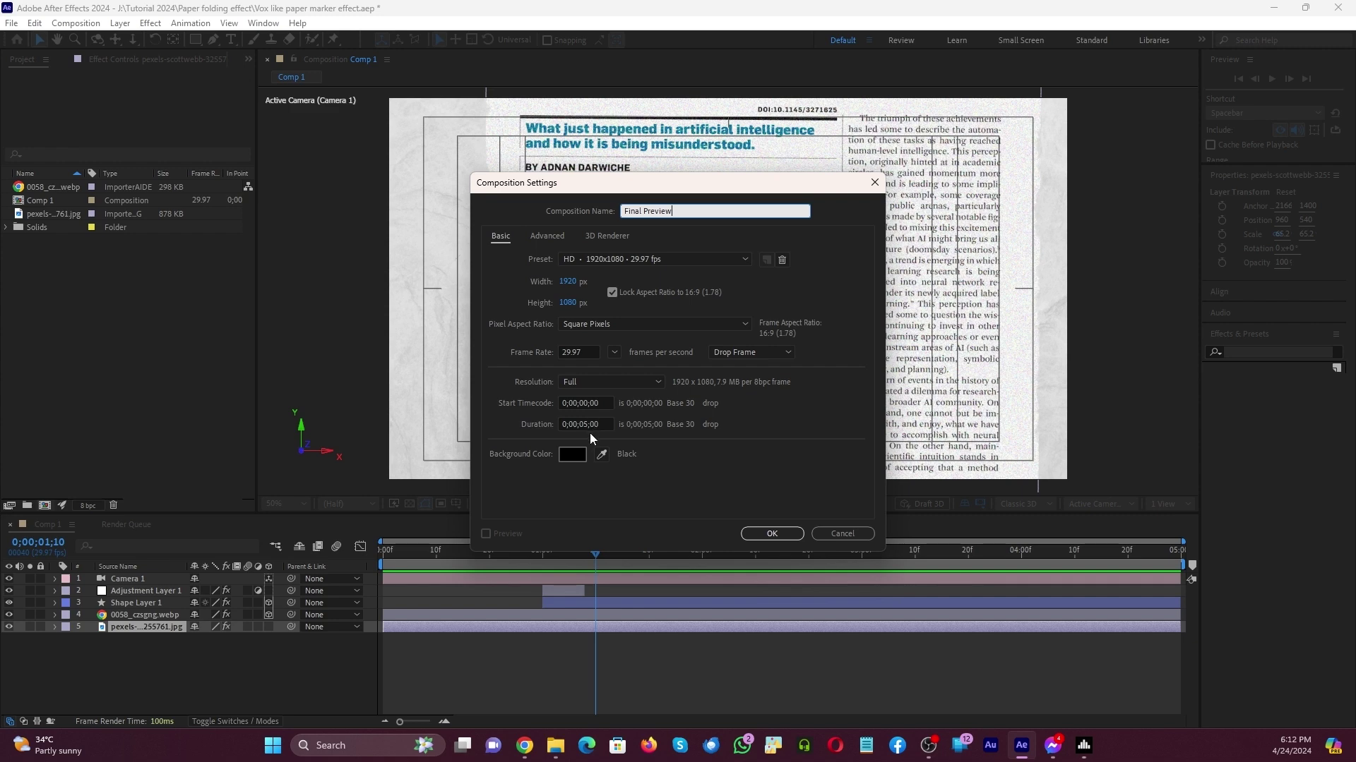
Create the 1920x1080, 5-second composition Final Preview and place the article image 0058_czsgng.webp in its timeline.
click(768, 533)
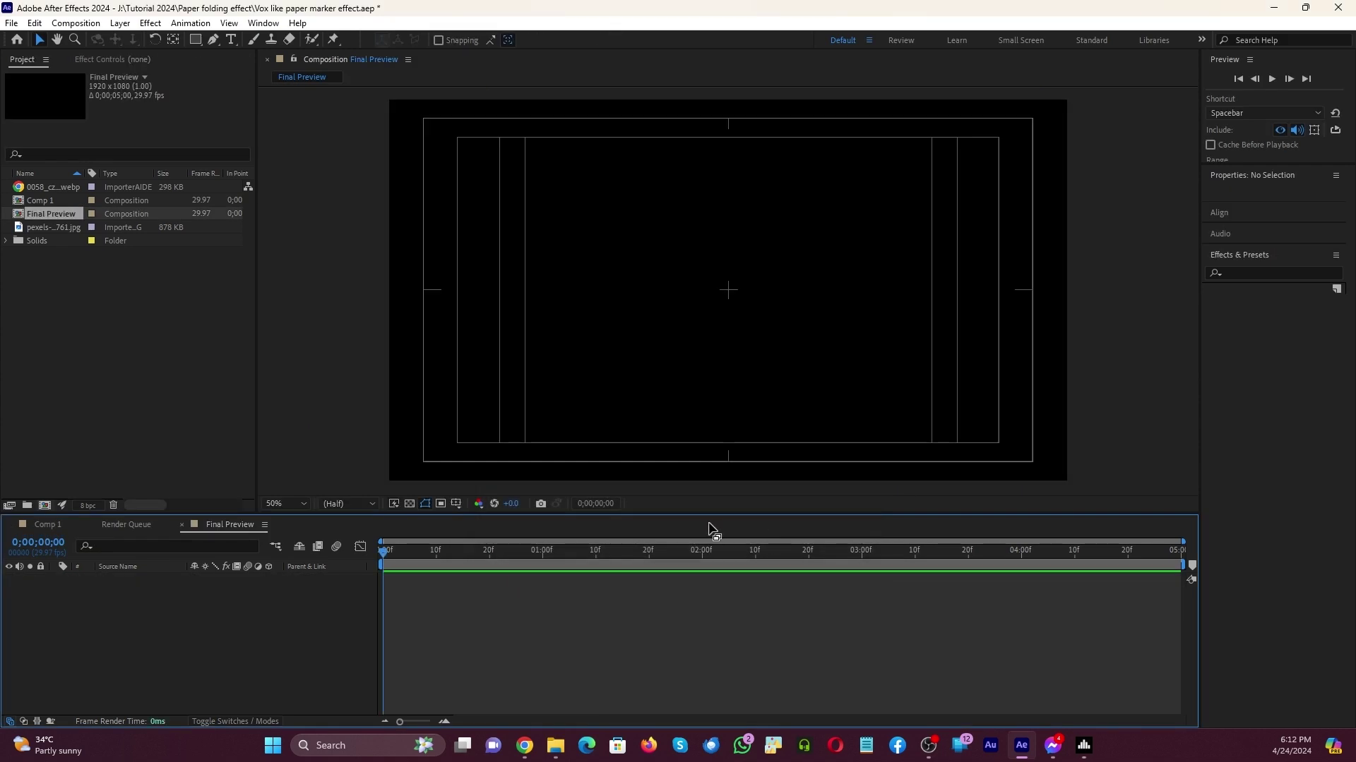
click(160, 404)
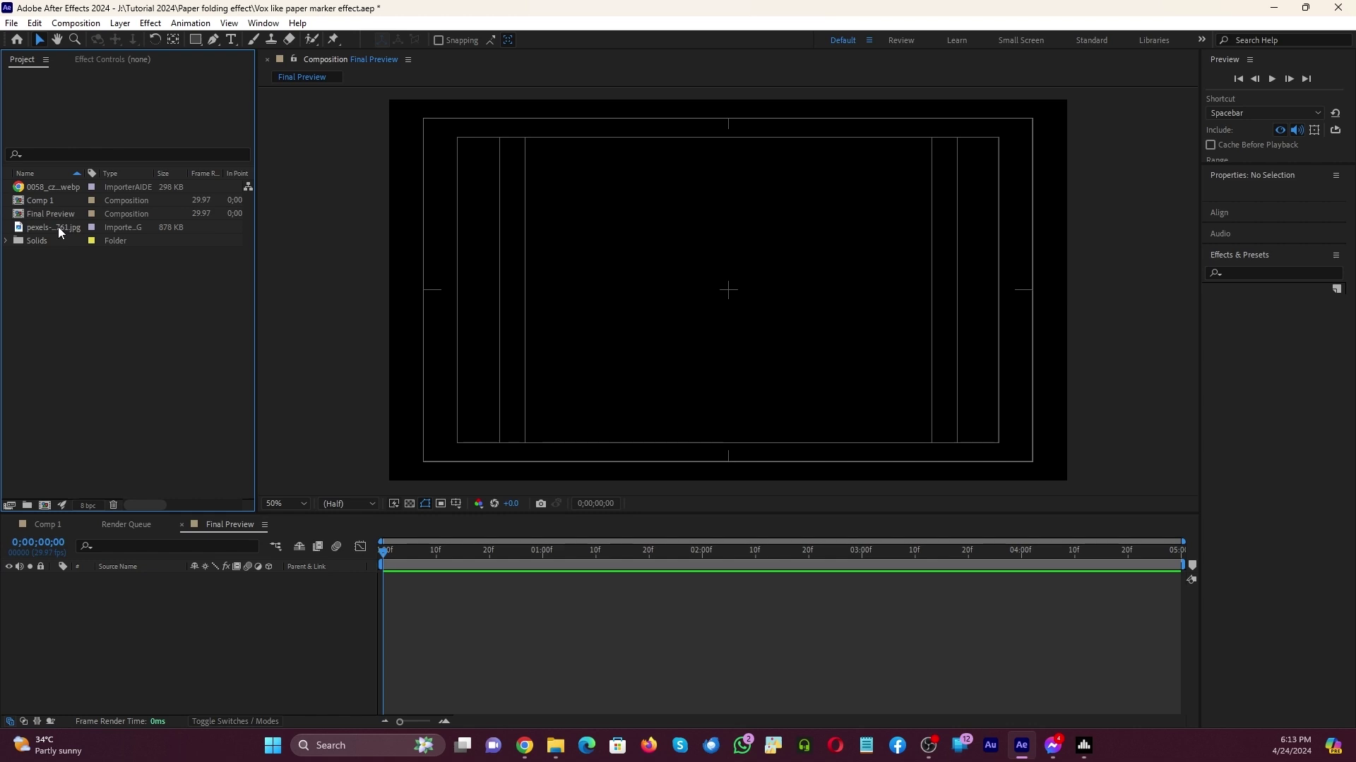
click(58, 188)
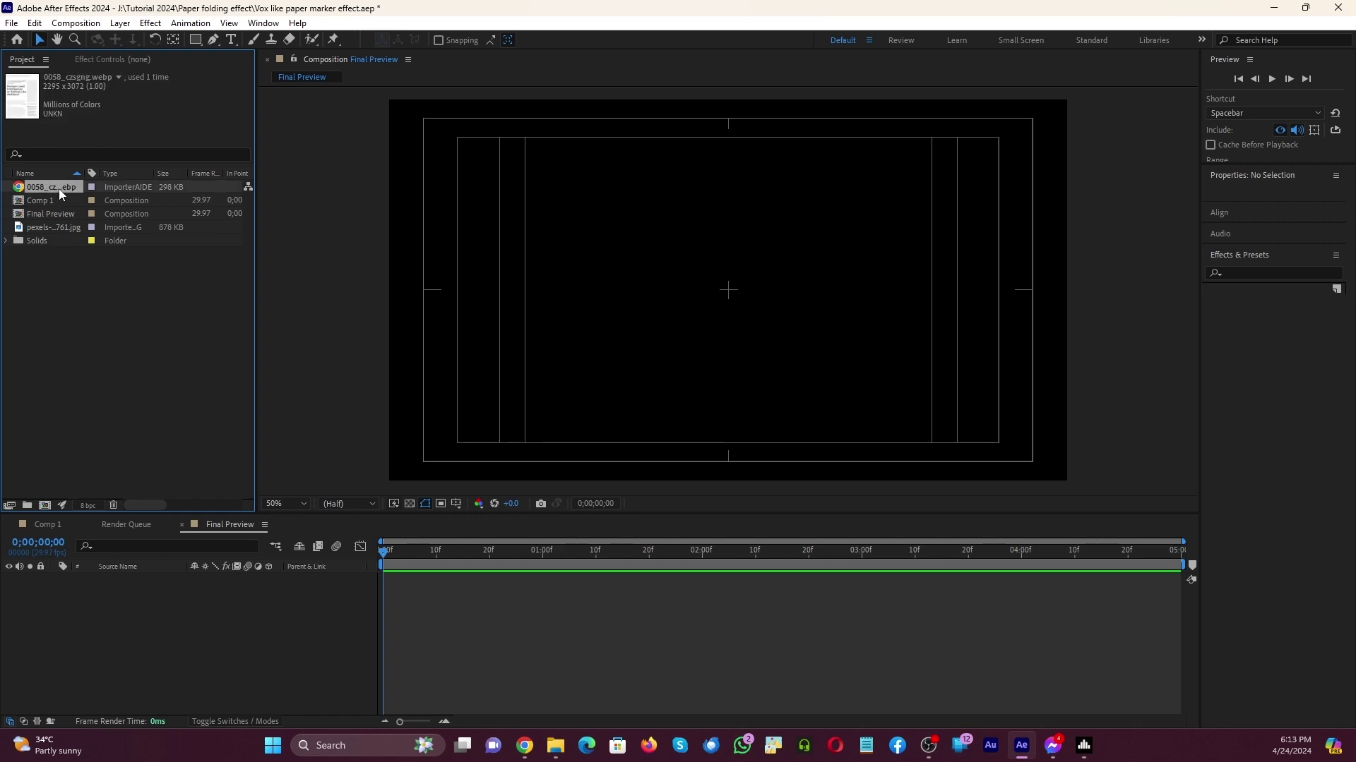
drag(161, 642, 160, 642)
Scale the article image layer to 56% and move it vertically to position 960, 640.
key(s)
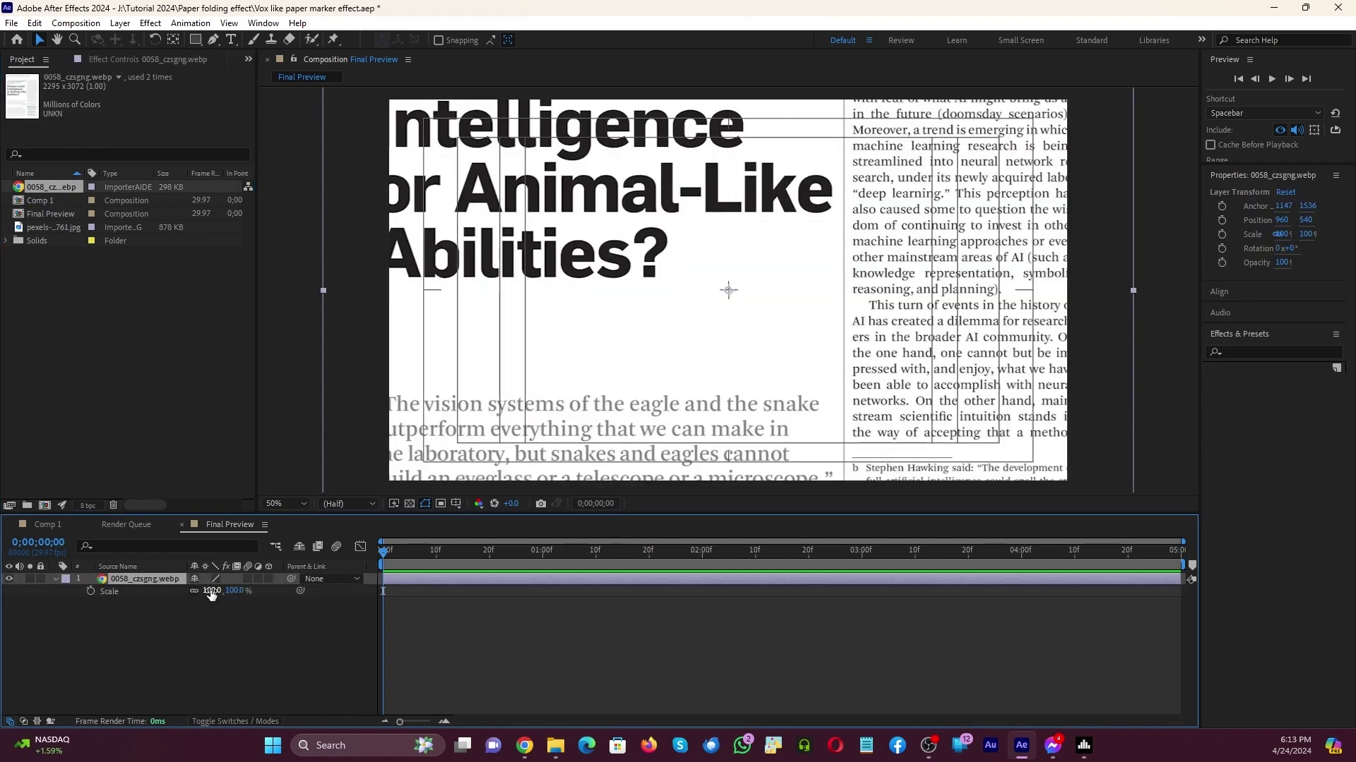
drag(211, 593, 153, 586)
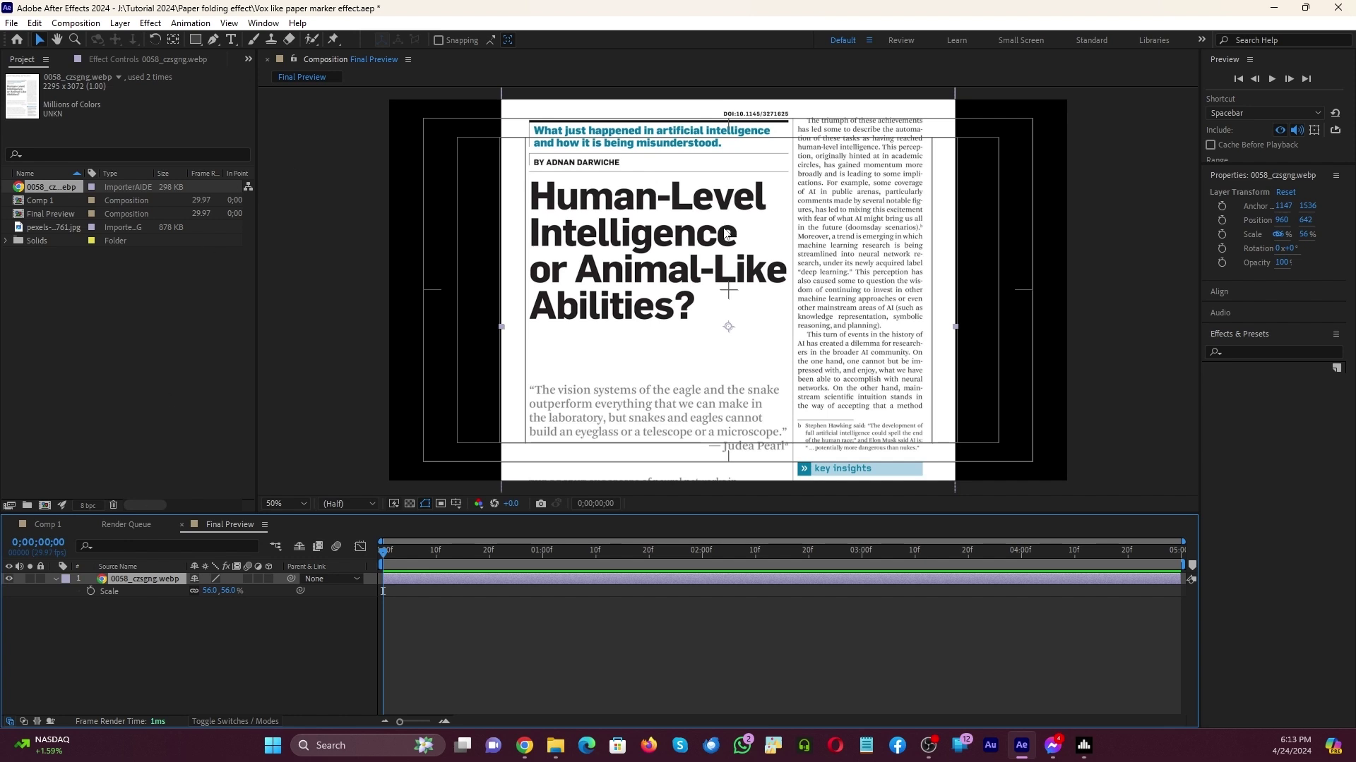
key(Up)
key(Up)
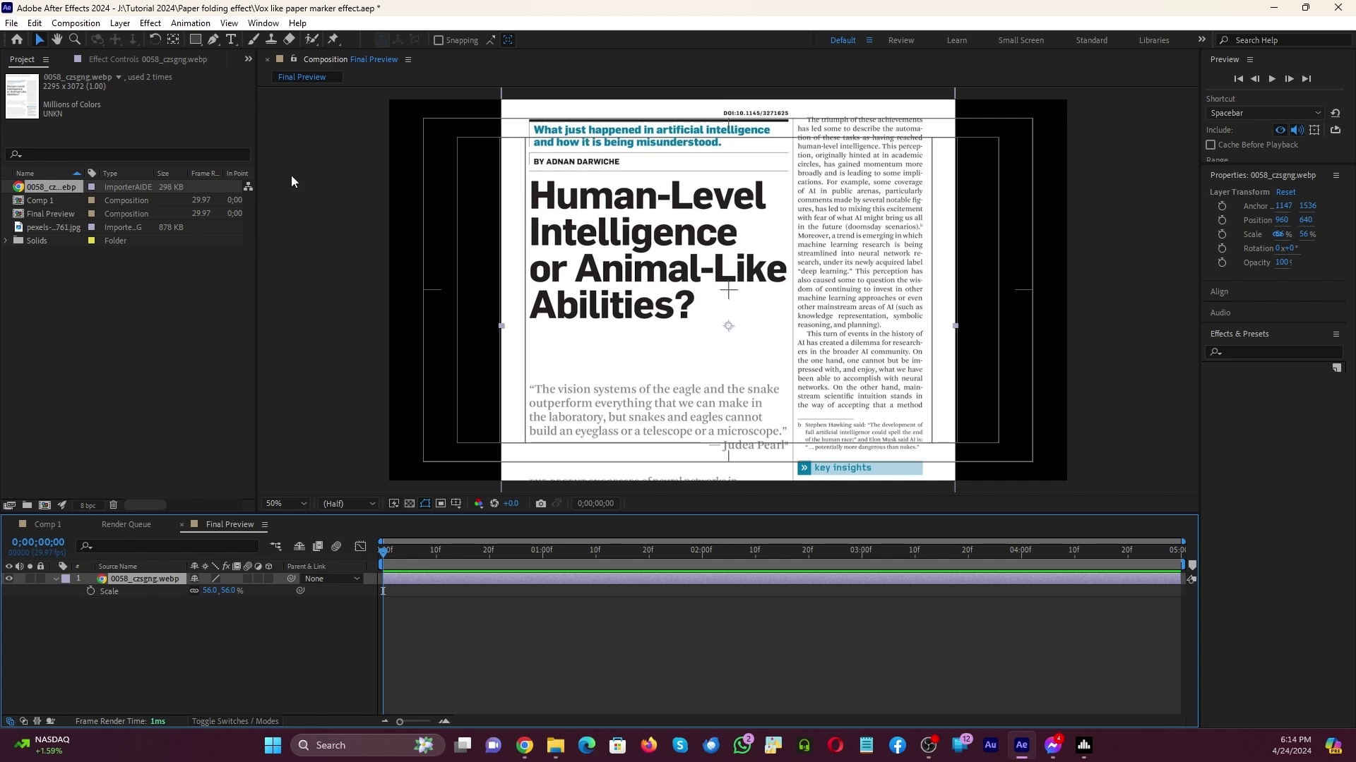
Draw a straight line with the Pen tool across the "Human-Level" headline text as a new shape layer.
click(284, 179)
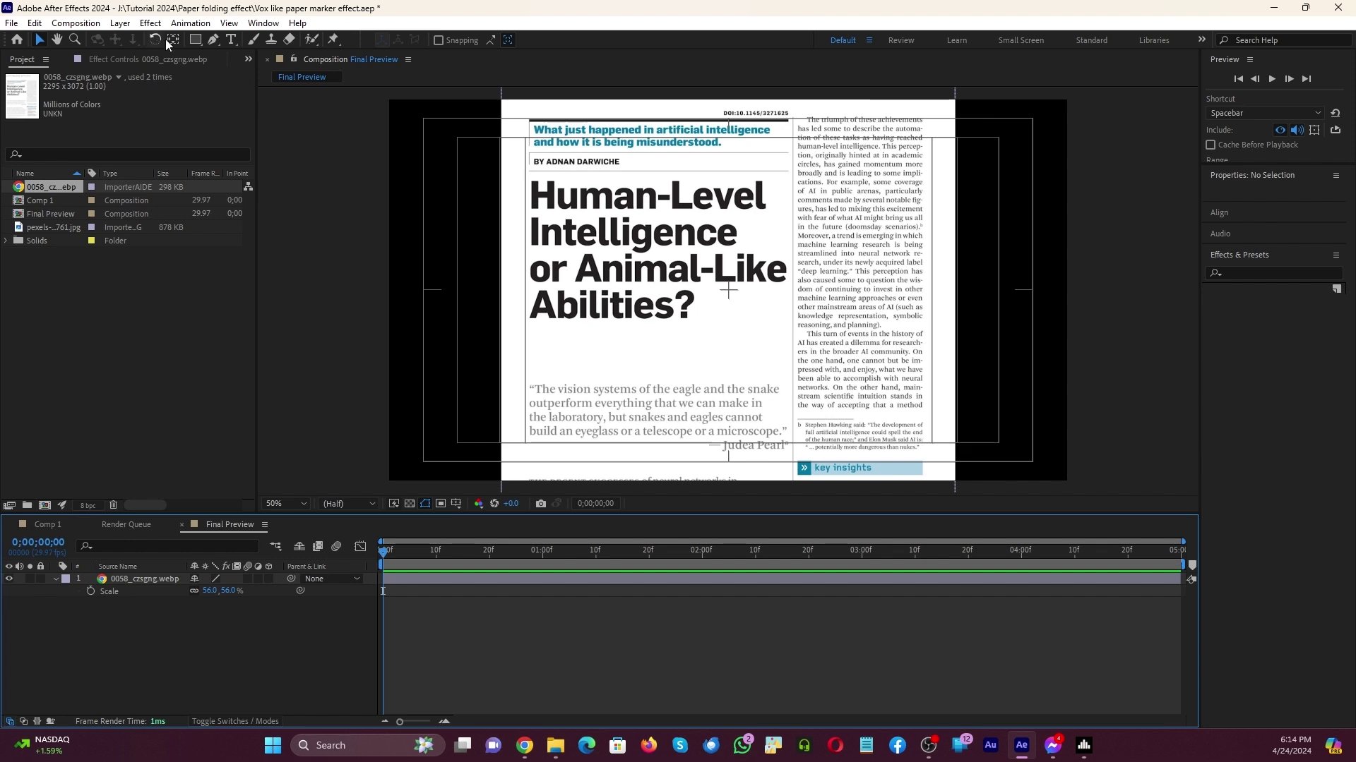
click(212, 43)
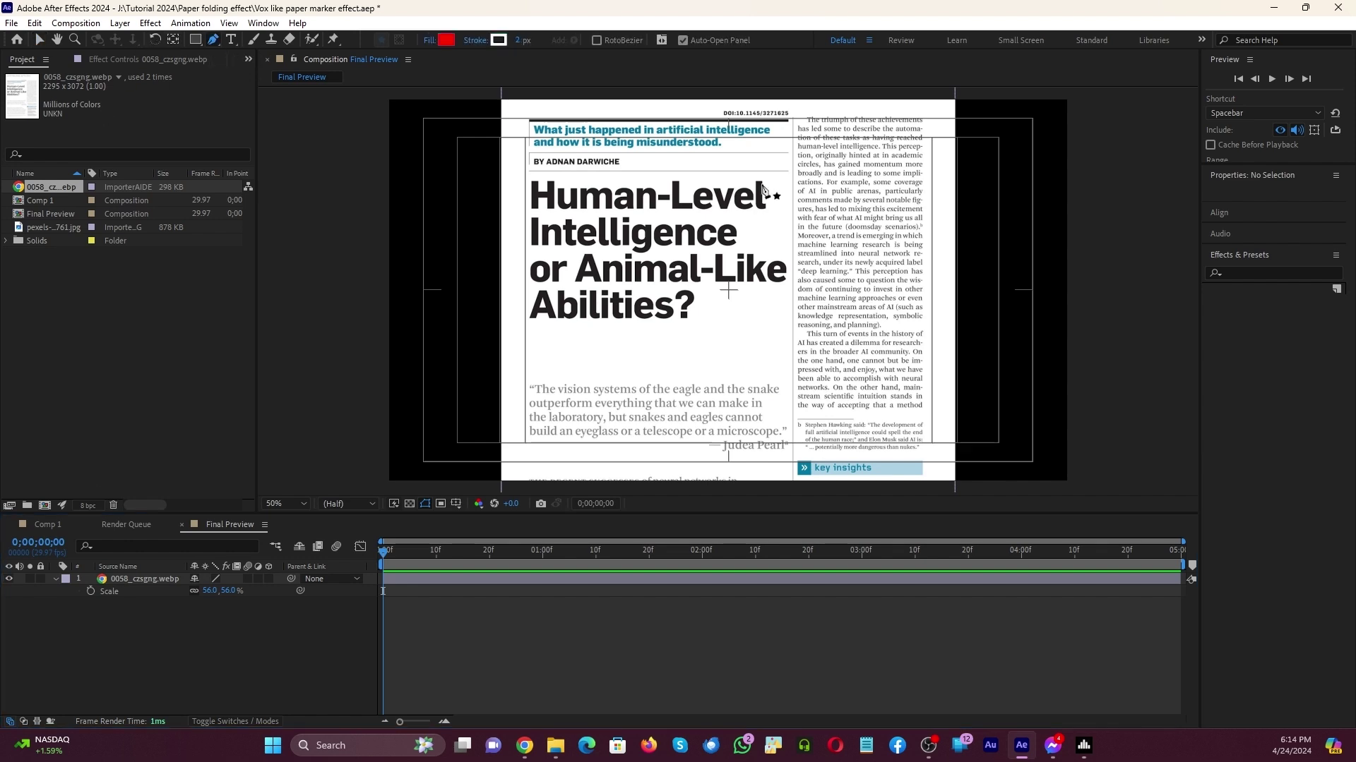
click(526, 193)
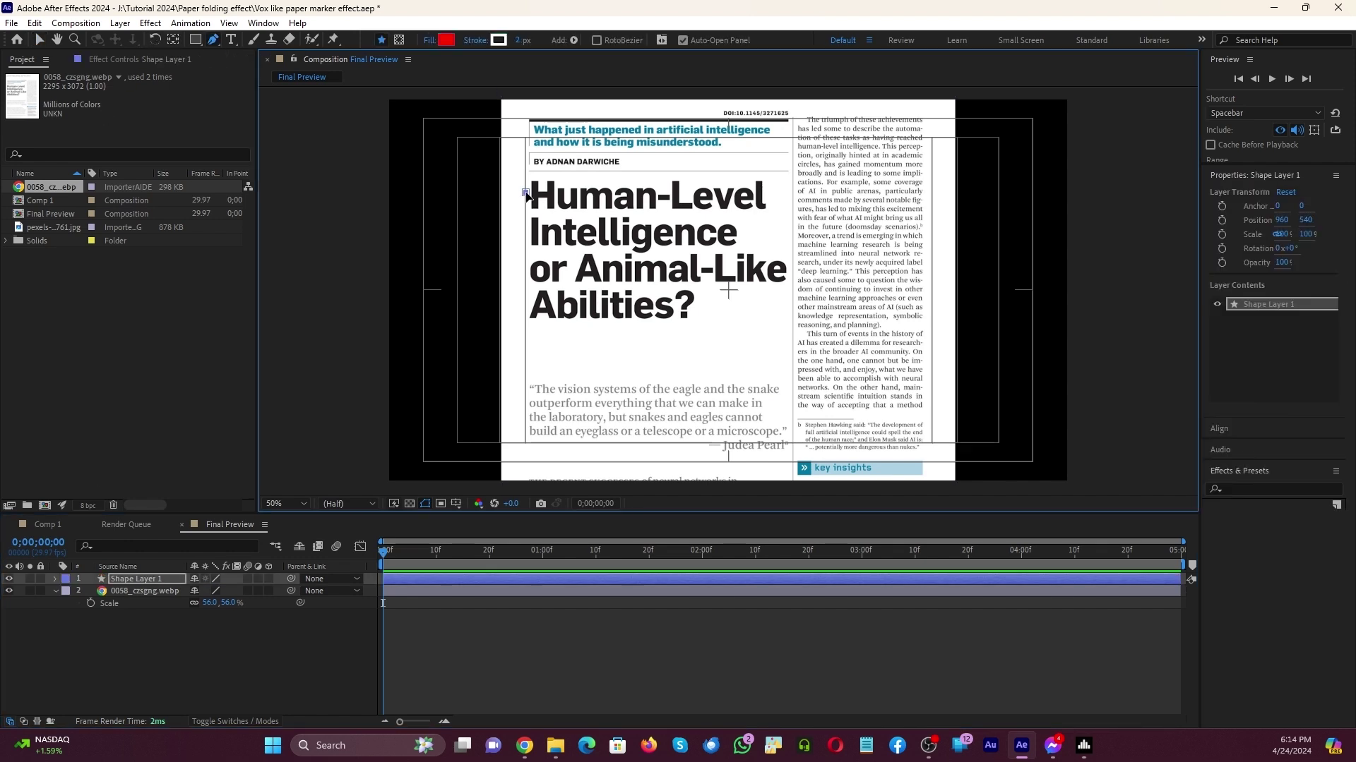
click(769, 194)
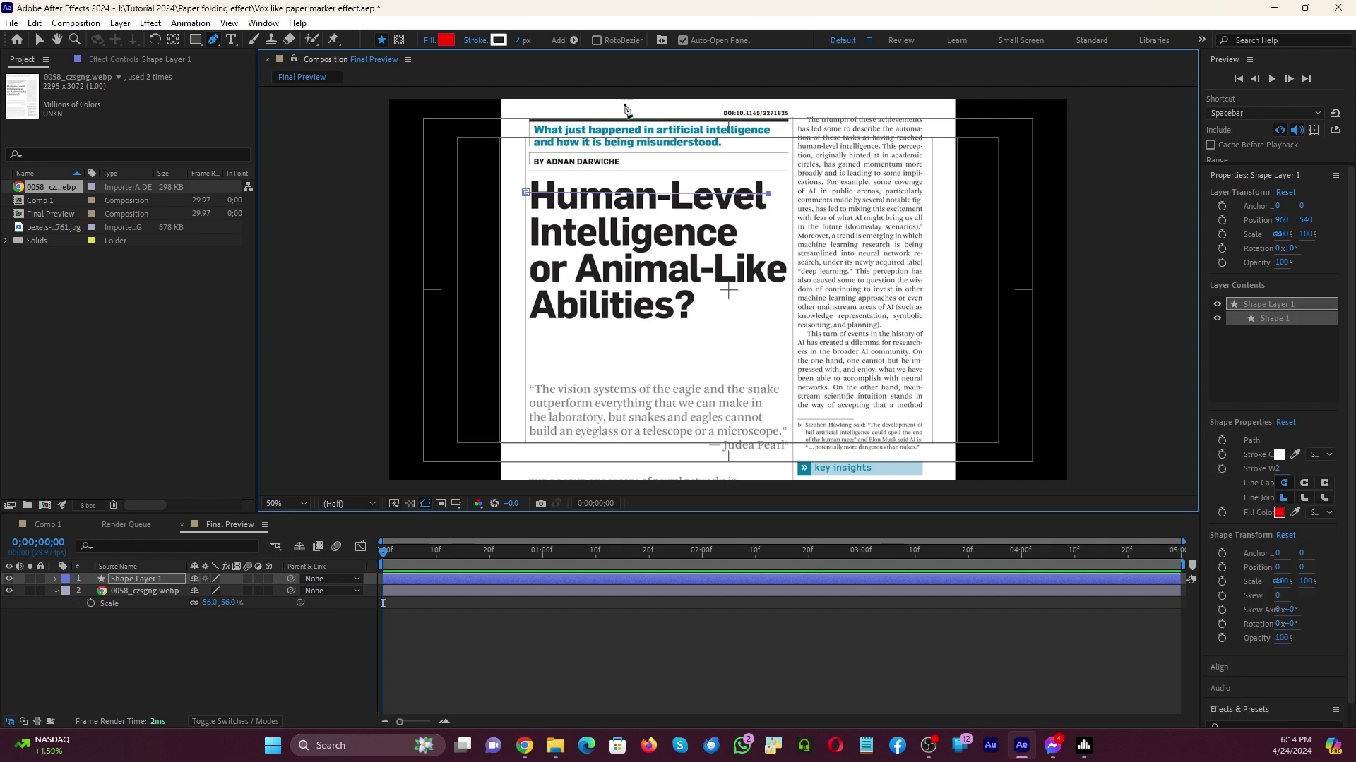
Set the fill of the headline line shape to None.
click(429, 41)
click(606, 331)
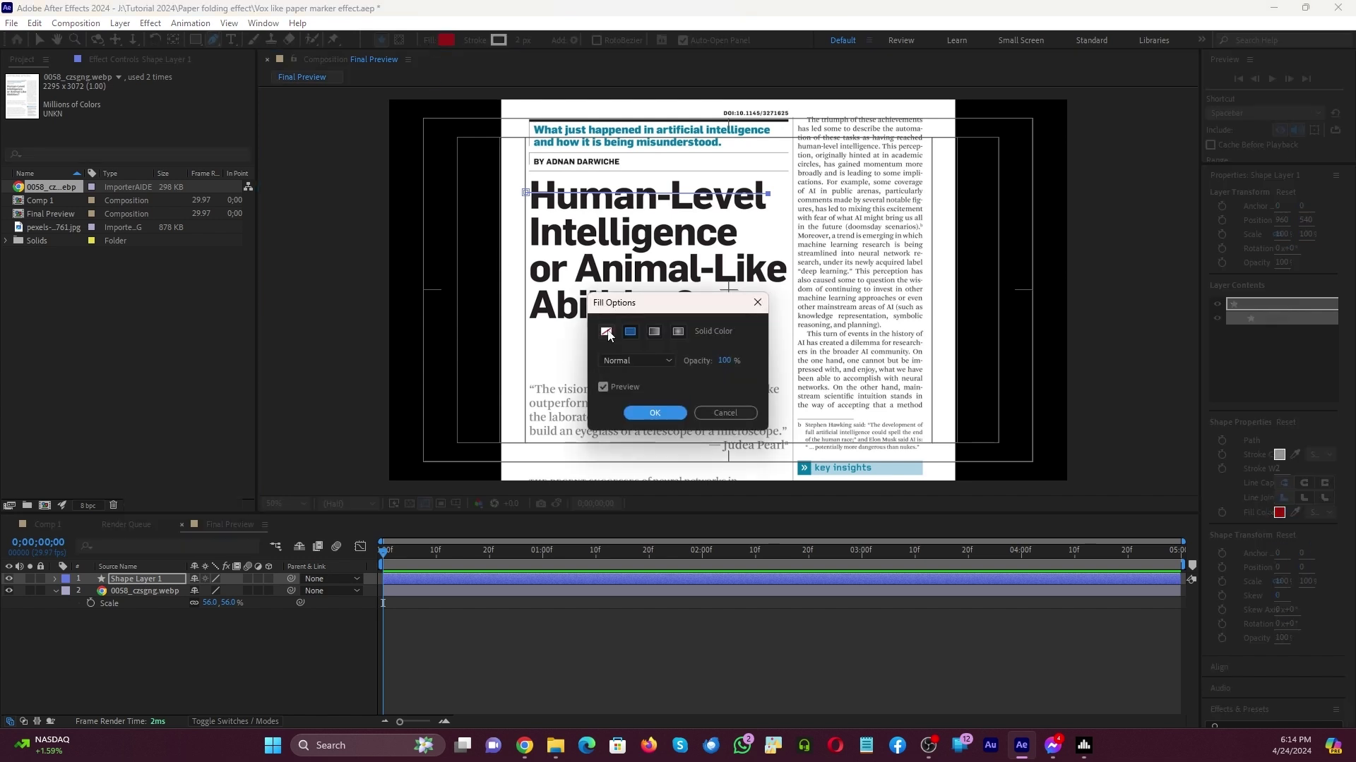
click(671, 417)
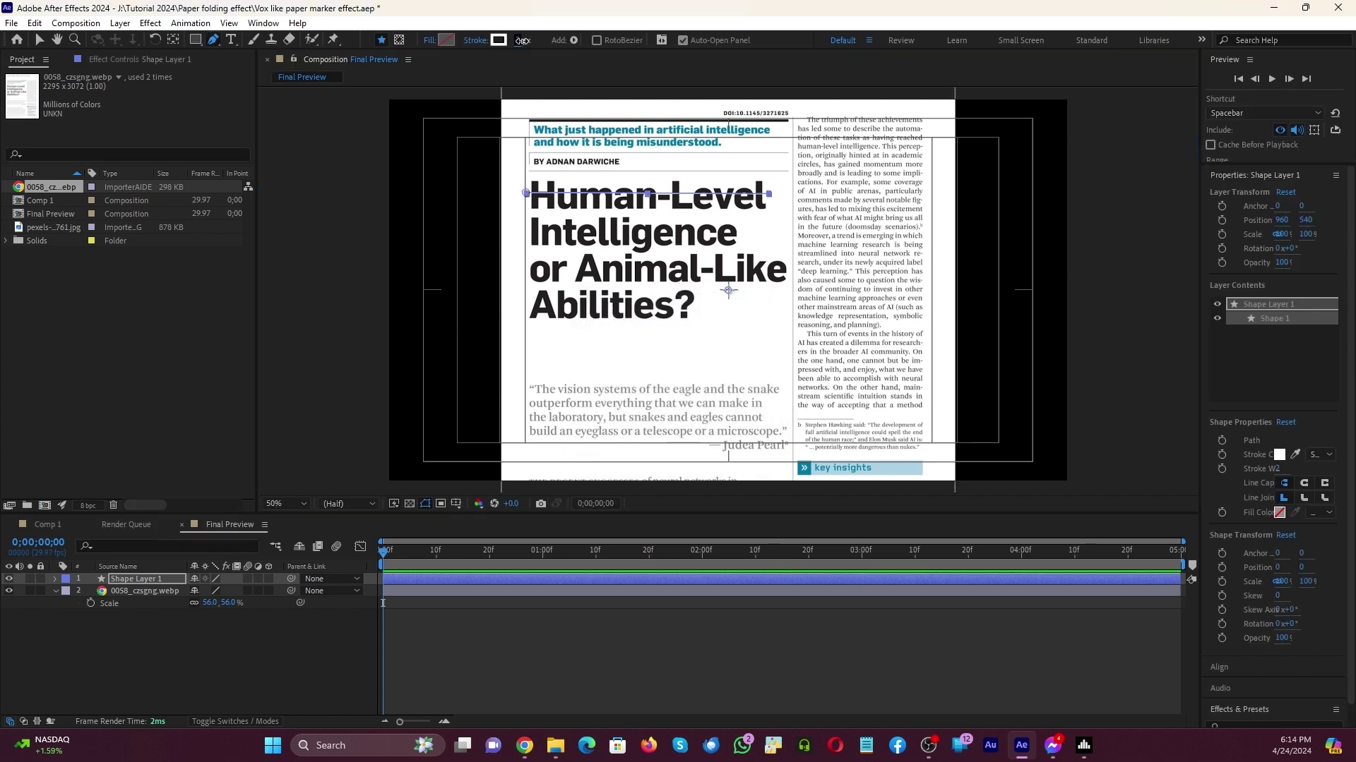
Set the line's stroke width to 118 px and its stroke color to bright green.
drag(521, 41, 592, 40)
click(499, 40)
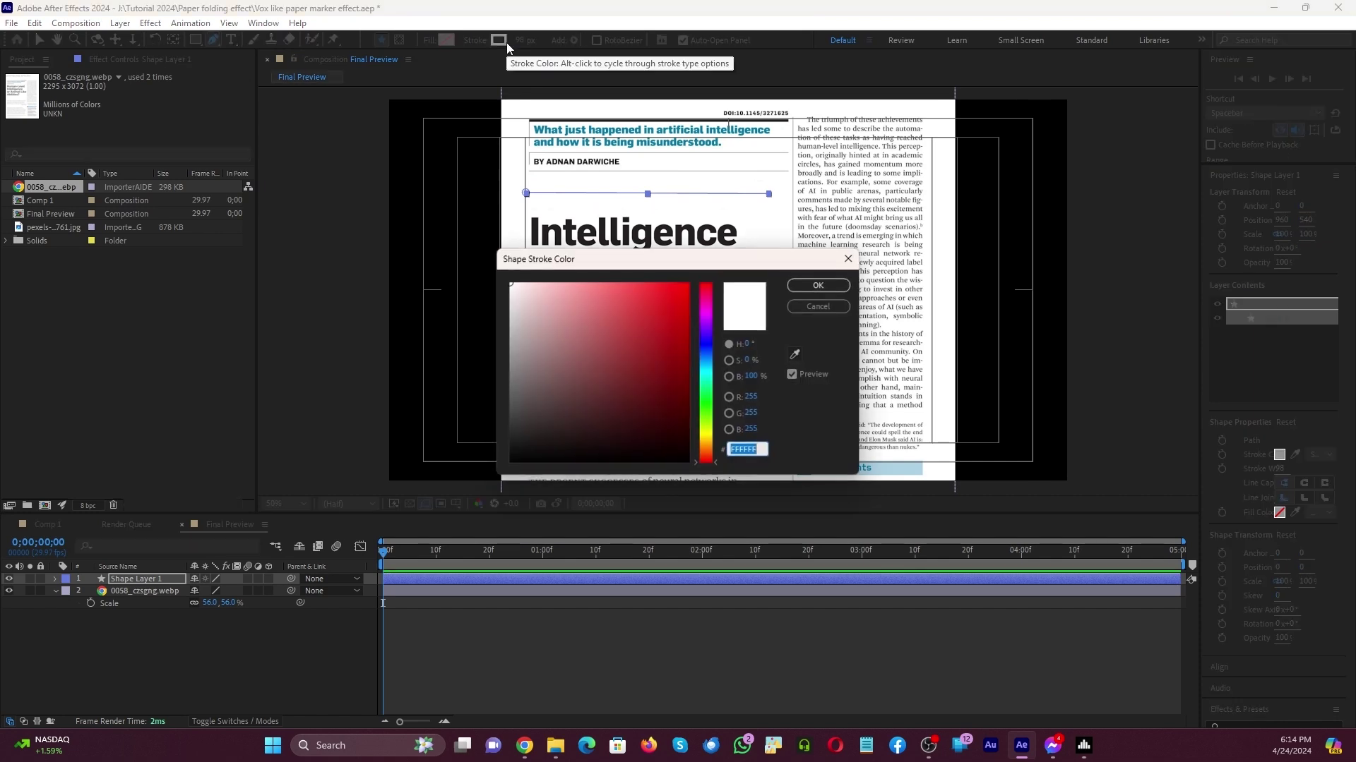
click(706, 422)
click(619, 299)
click(818, 285)
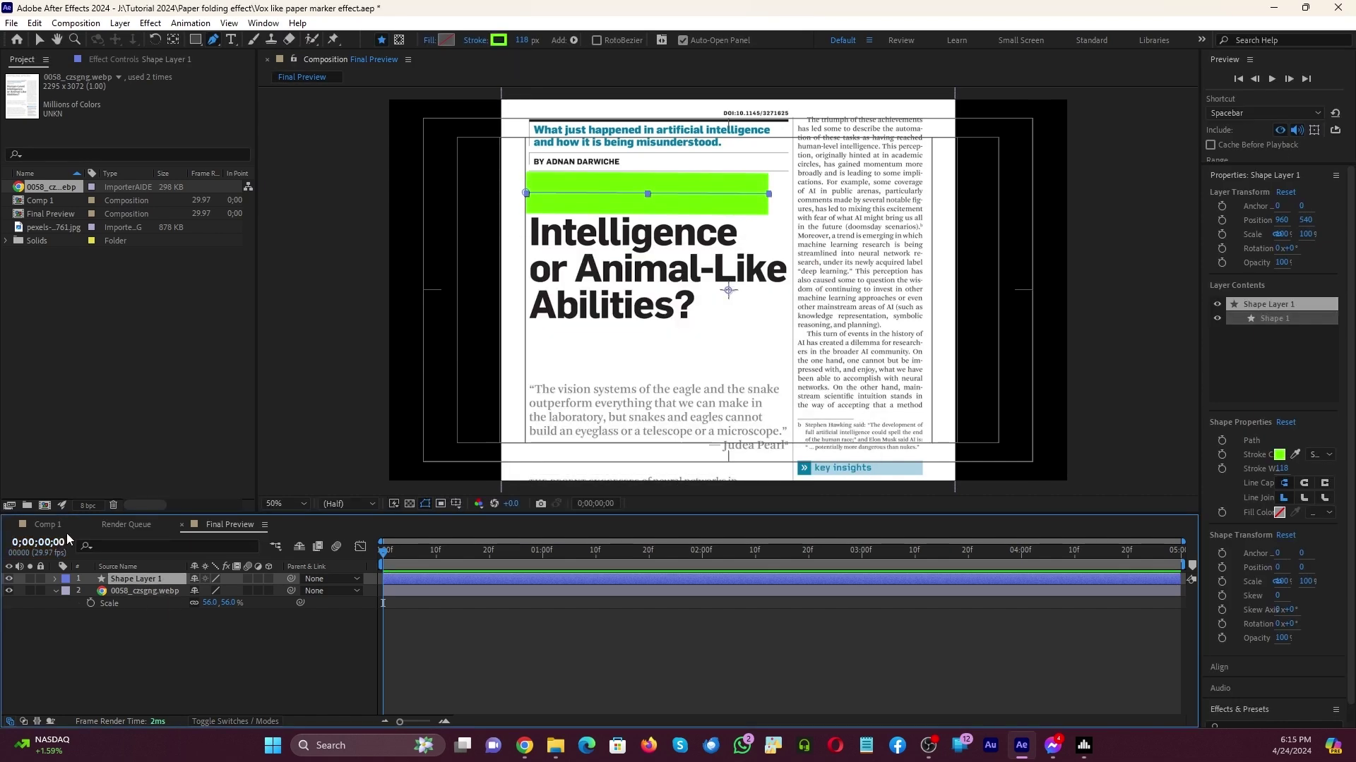
Set the green shape layer's blending mode to Linear Burn.
key(F4)
click(211, 578)
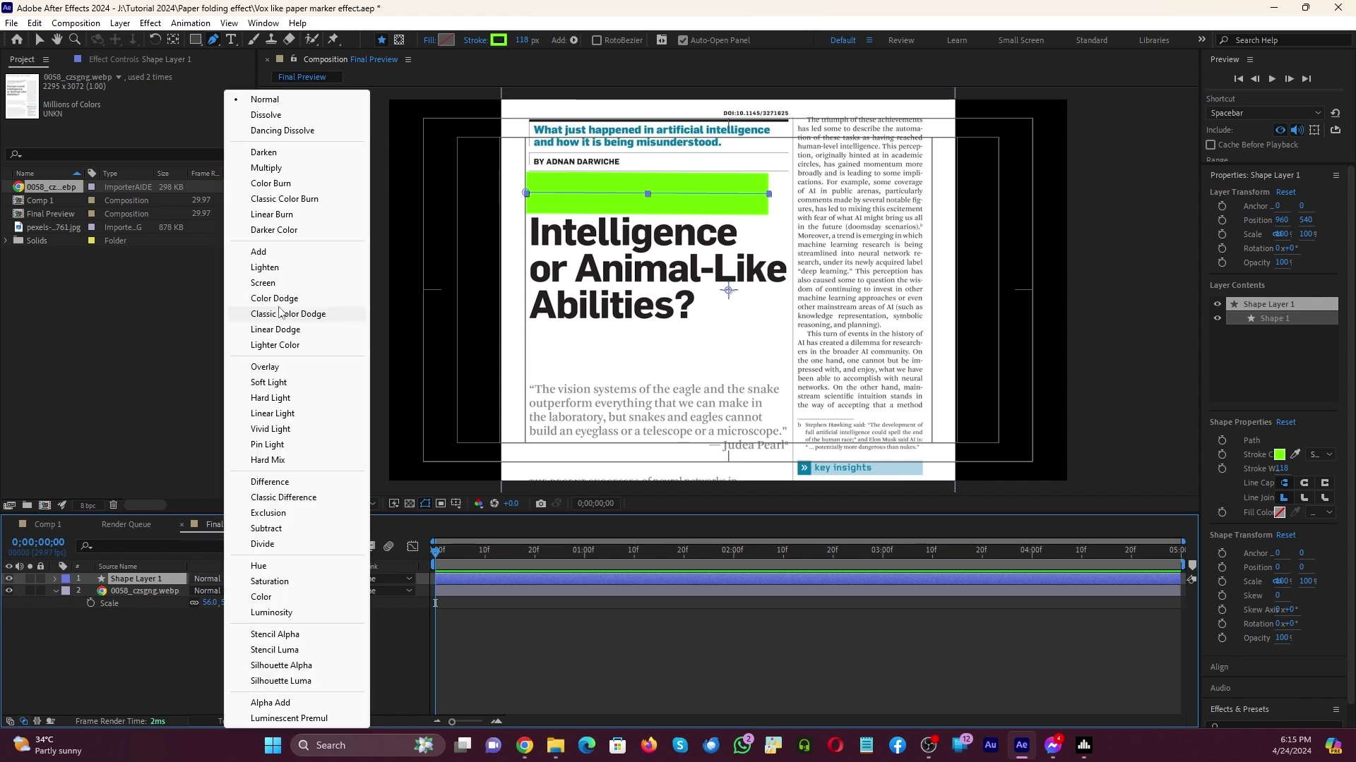
click(272, 214)
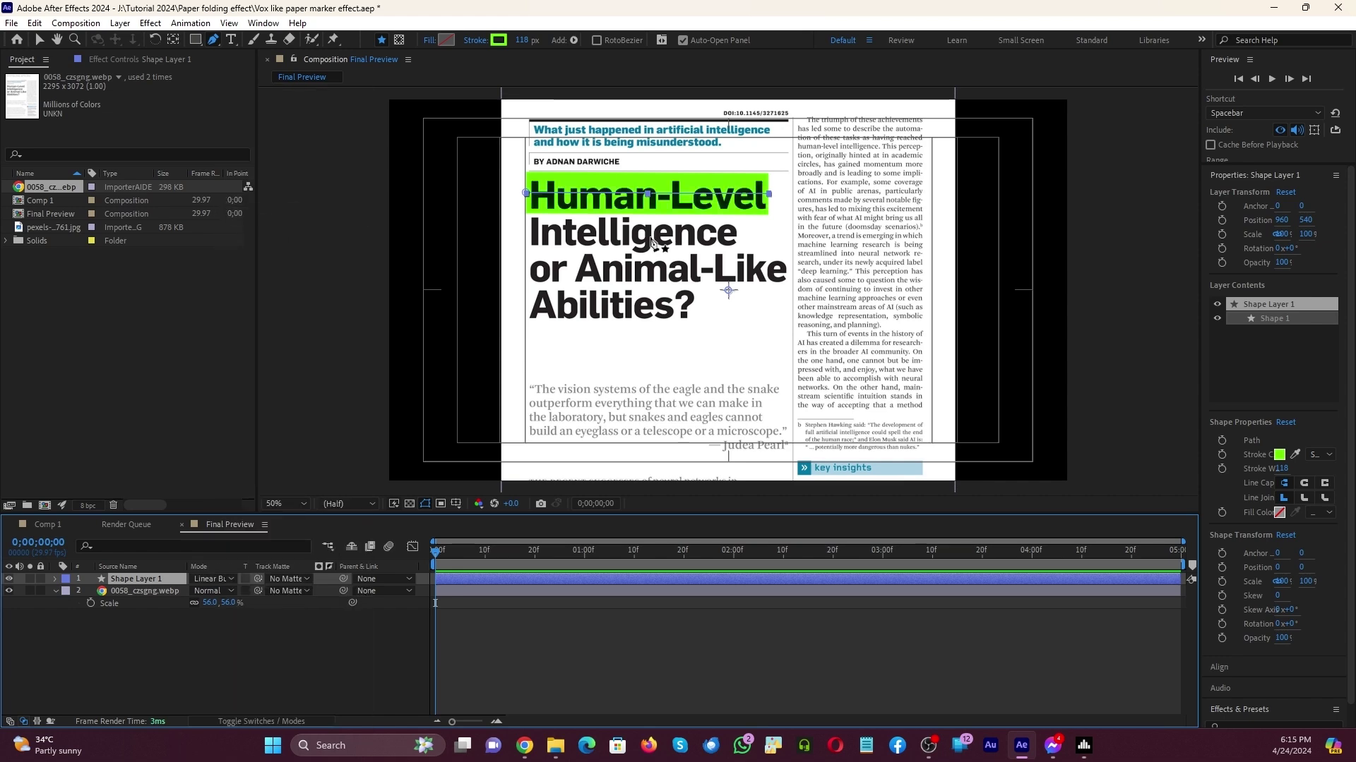
Find the Roughen Edges effect by searching for "rough" and apply it to the green highlight shape layer.
key(period)
key(comma)
key(comma)
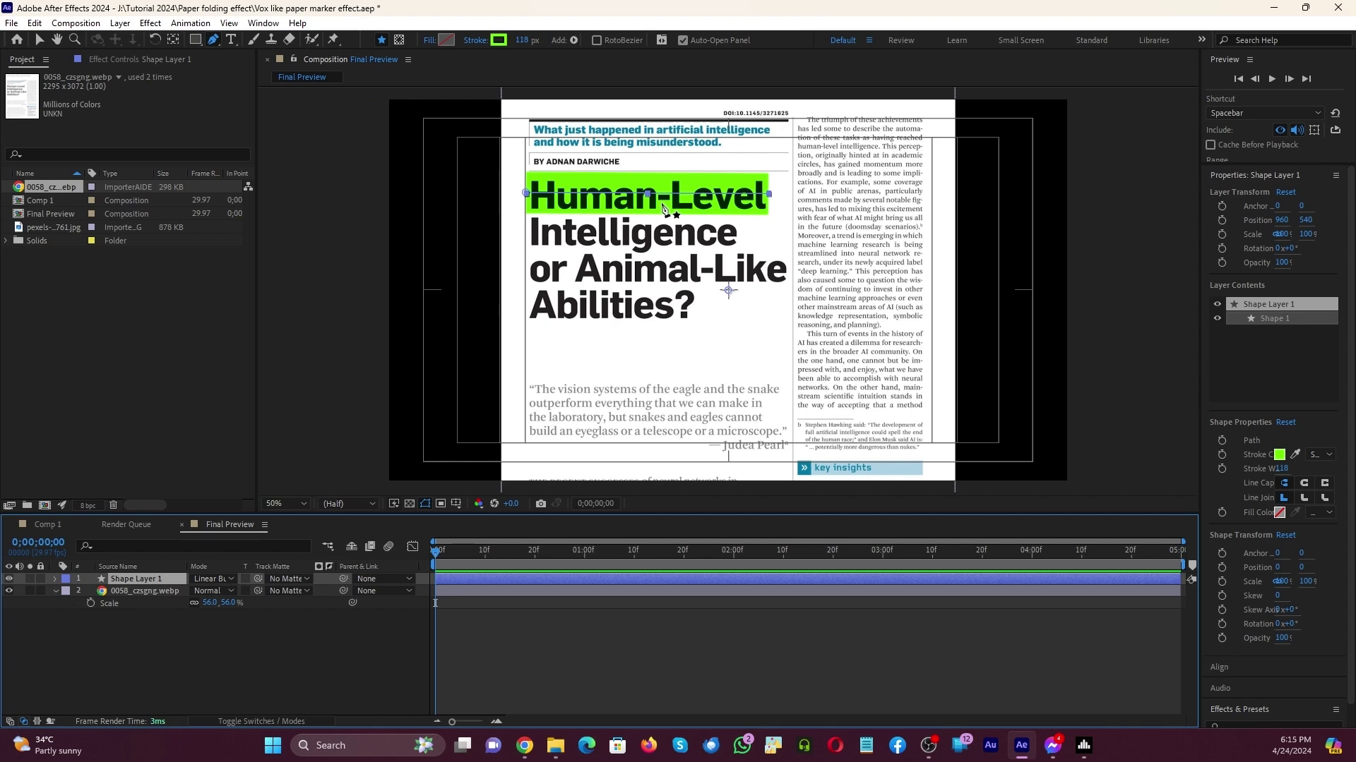
key(period)
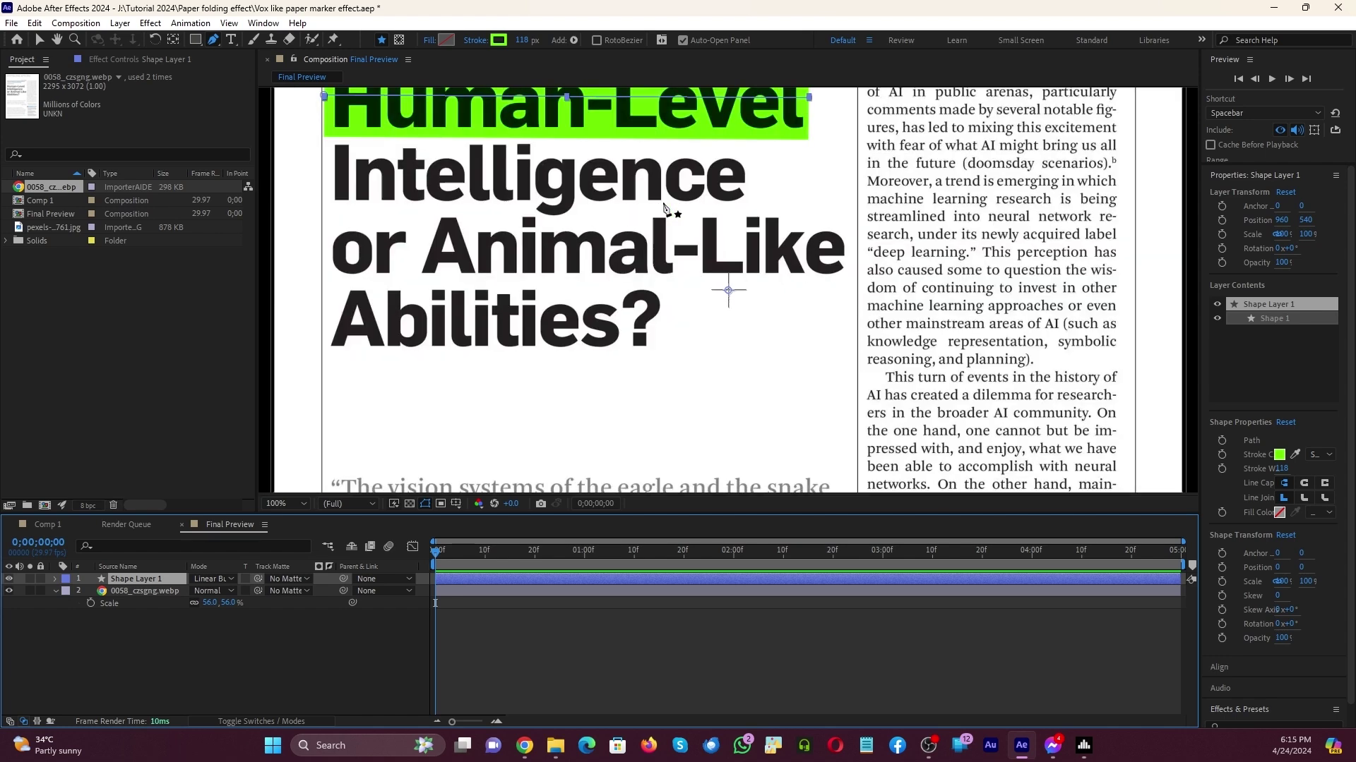
drag(666, 188, 687, 318)
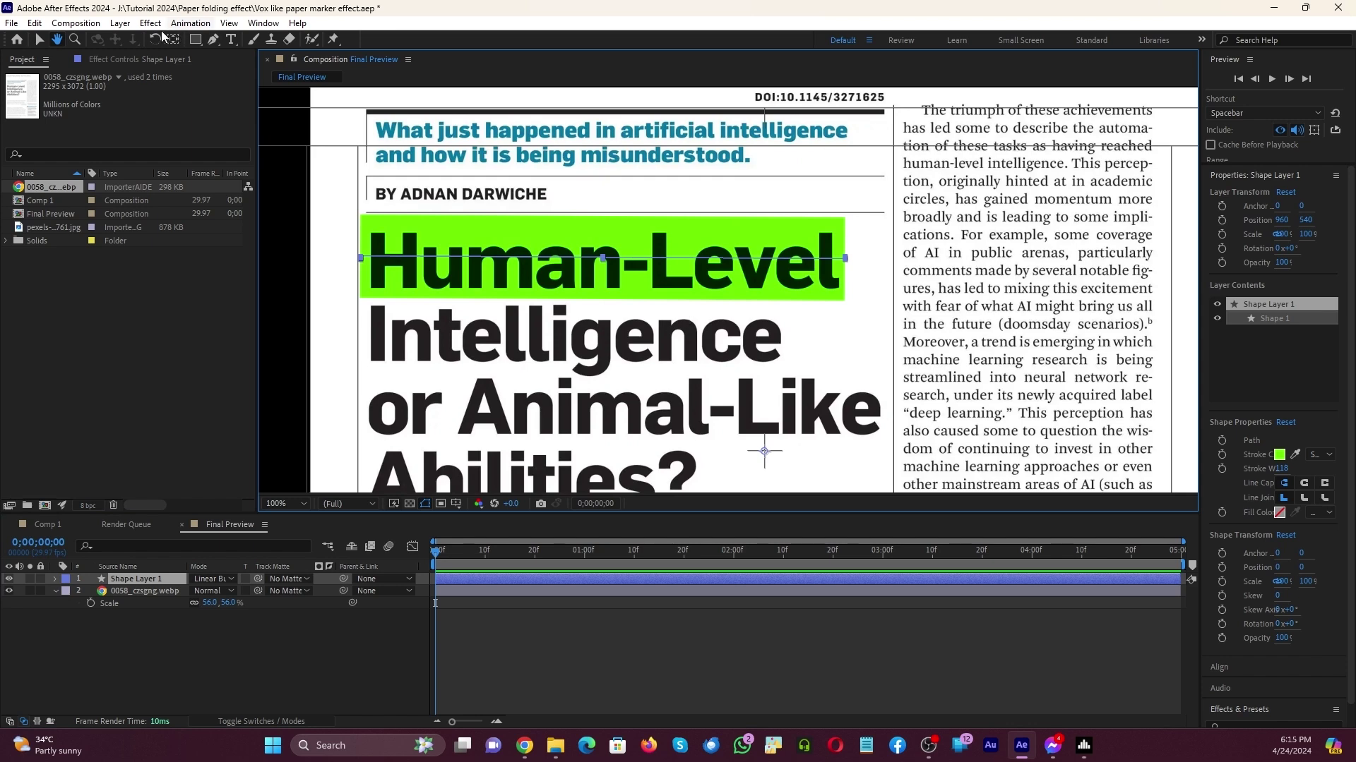
key(ctrl+5)
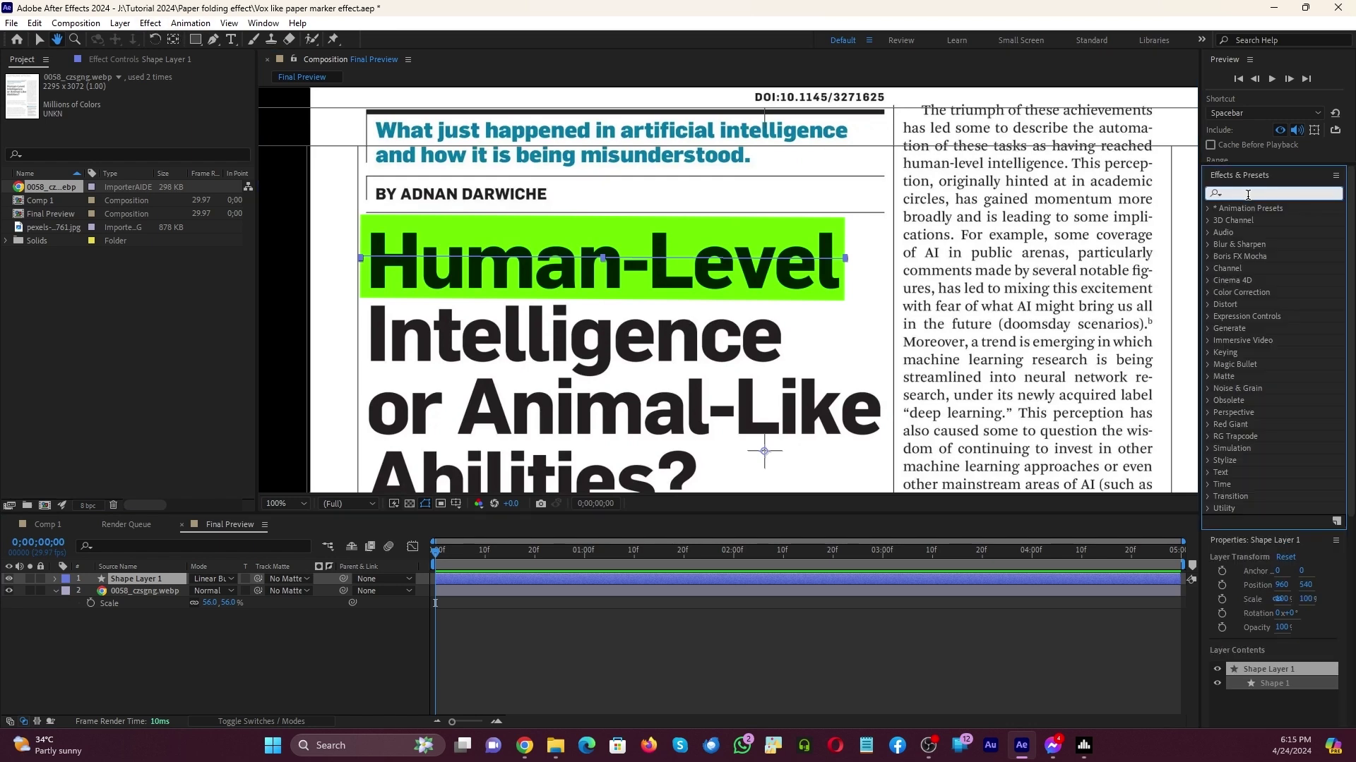
text(rough)
drag(1278, 220, 165, 578)
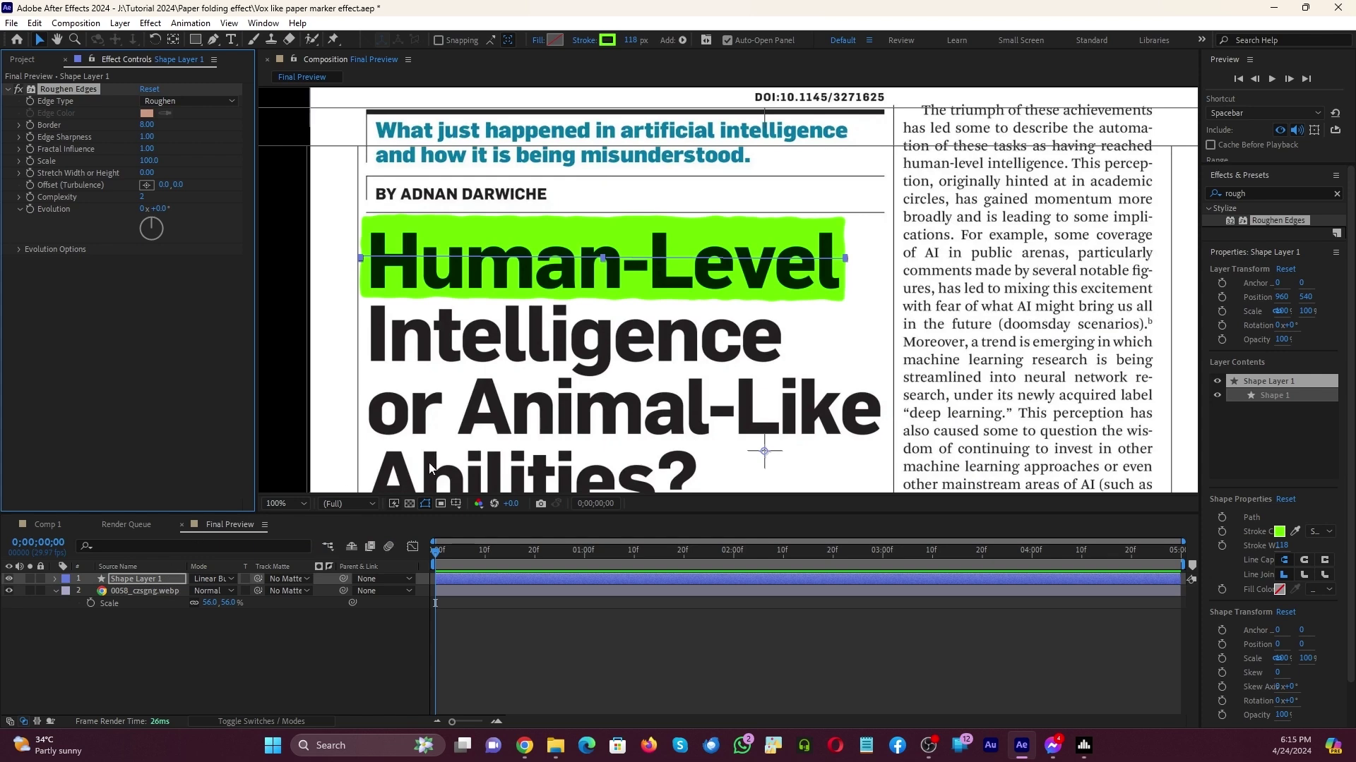
Set the highlight's Roughen Edges values to Complexity 10, Edge Sharpness 1.96 and Border 9.
click(142, 197)
text(10)
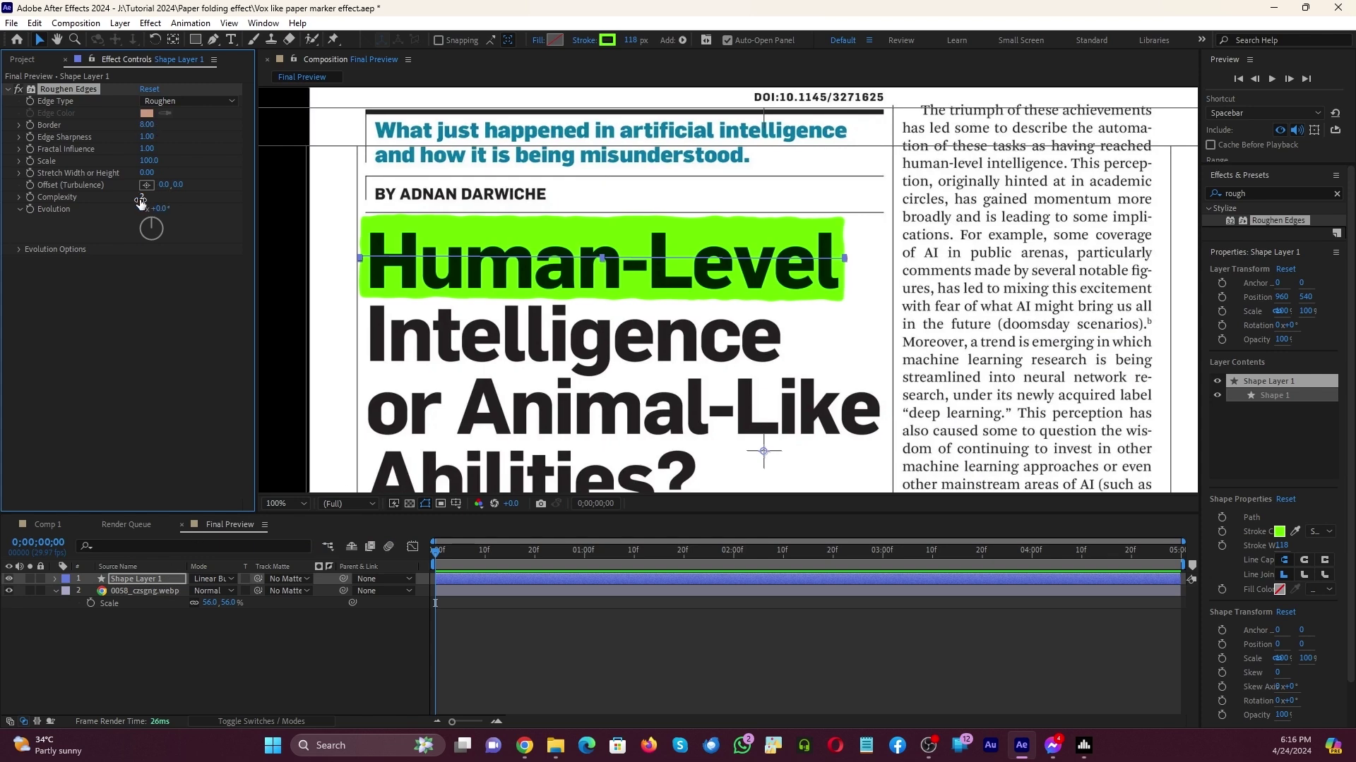
key(Return)
drag(148, 138, 194, 147)
key(period)
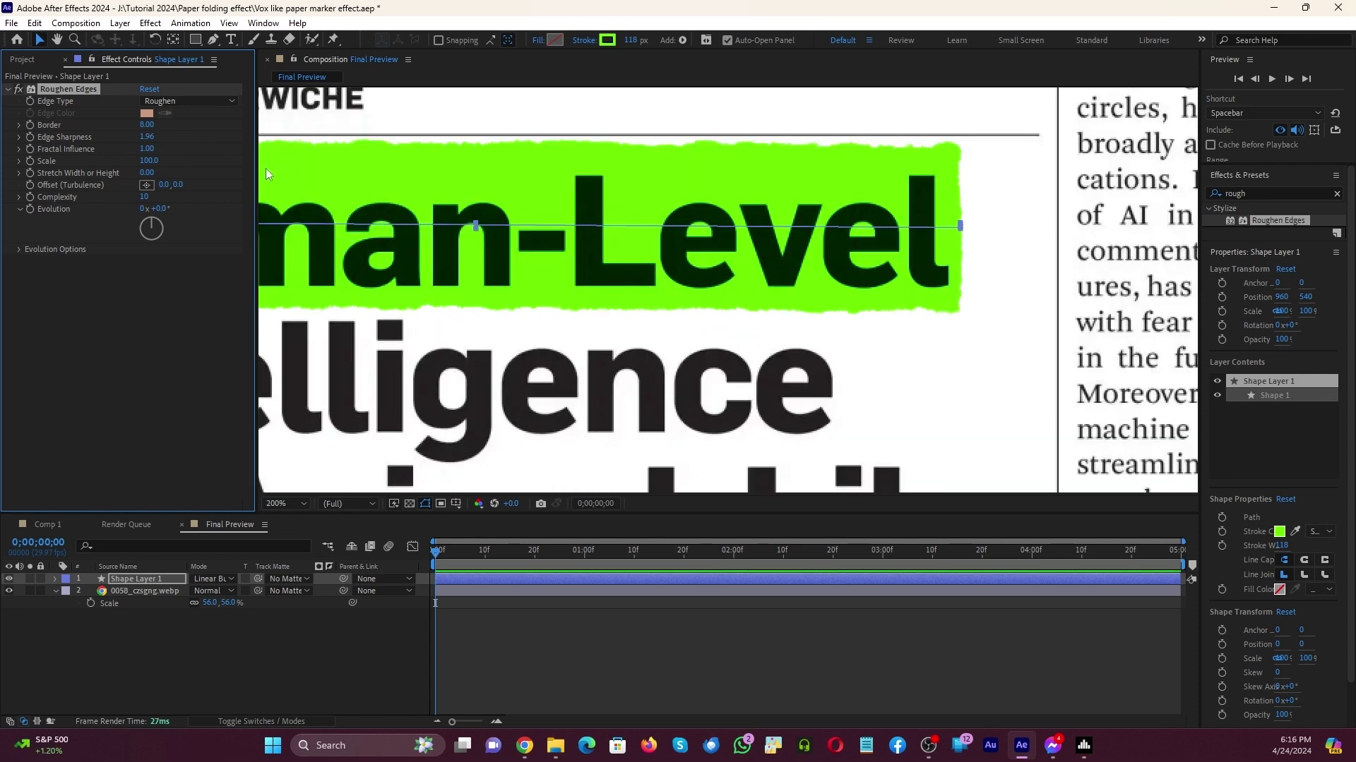
mouse_move(155, 125)
mouse_down()
mouse_move(244, 130)
mouse_move(173, 135)
mouse_up()
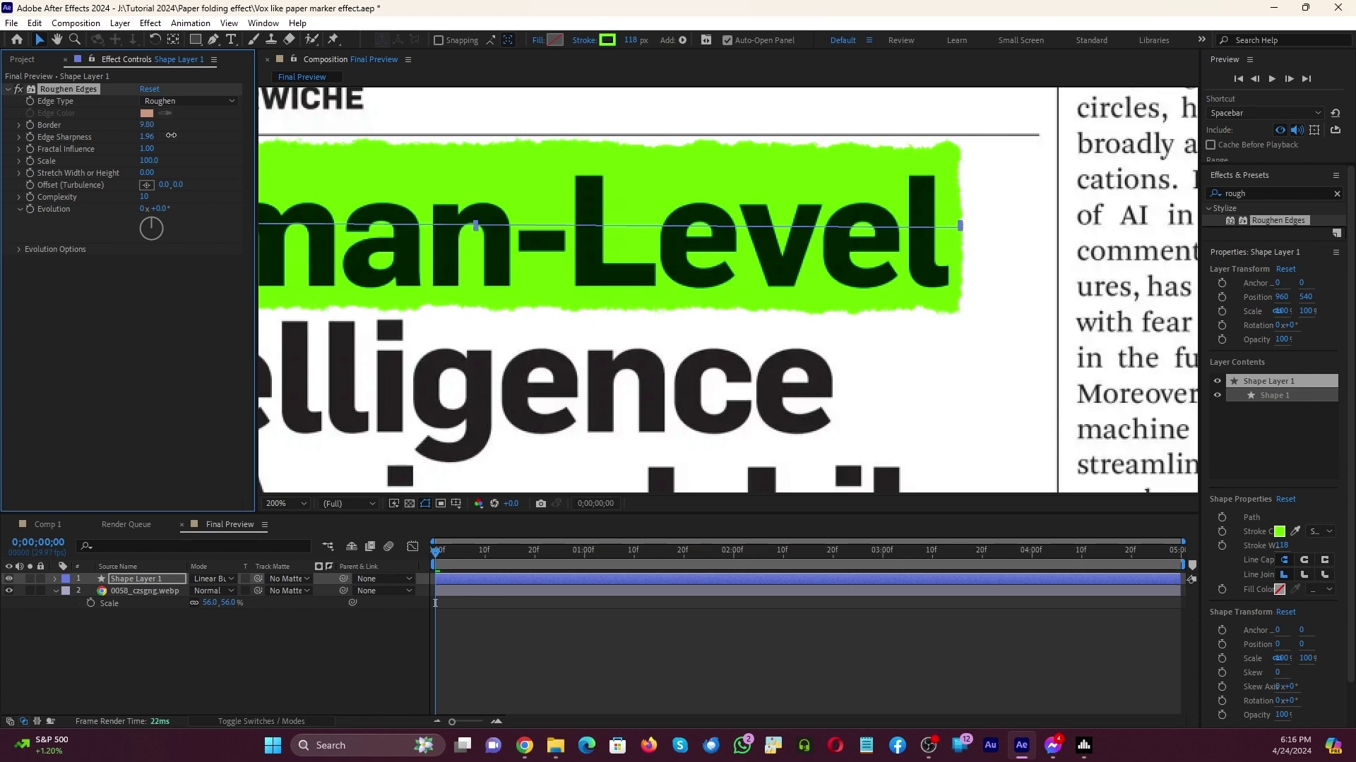
Examine the roughened highlight over the headline at several magnifications and scrub through the timeline.
key(comma)
key(comma)
key(comma)
key(comma)
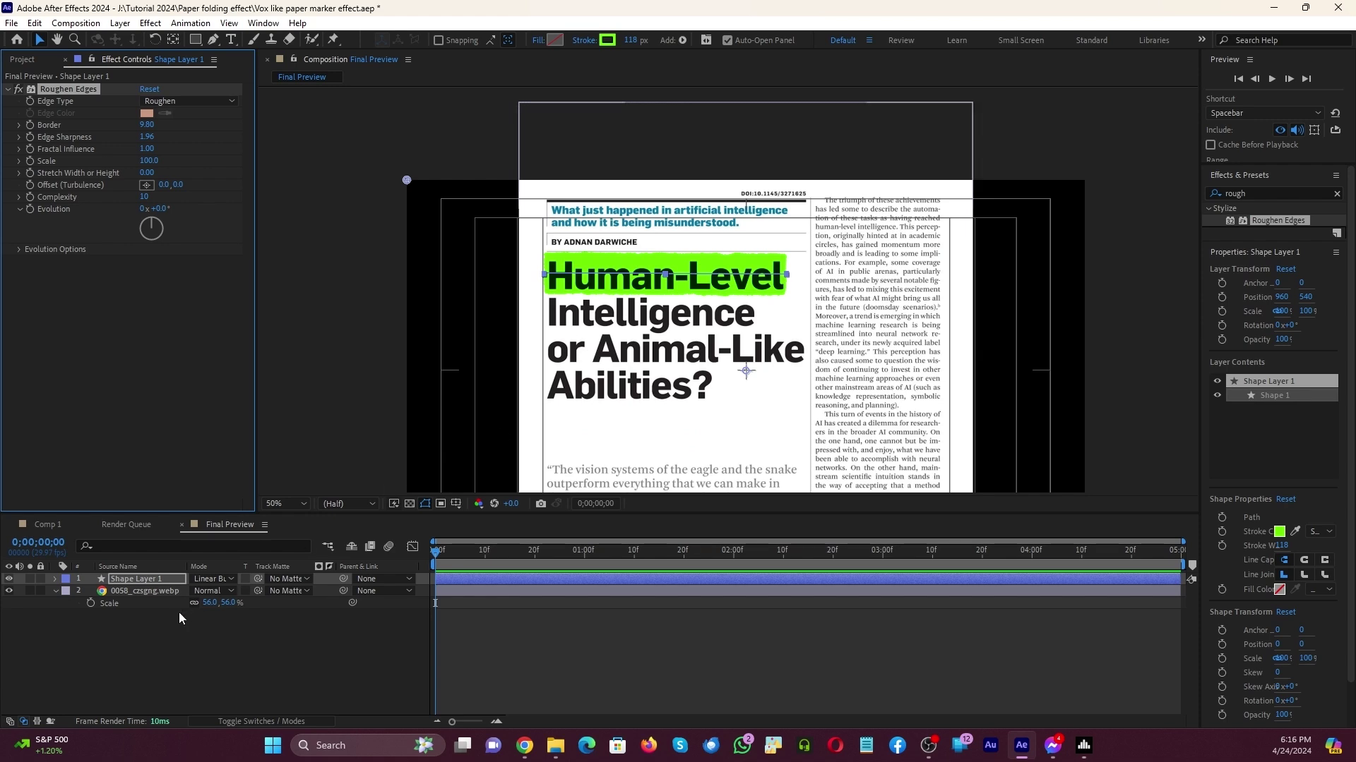
click(159, 638)
key(slash)
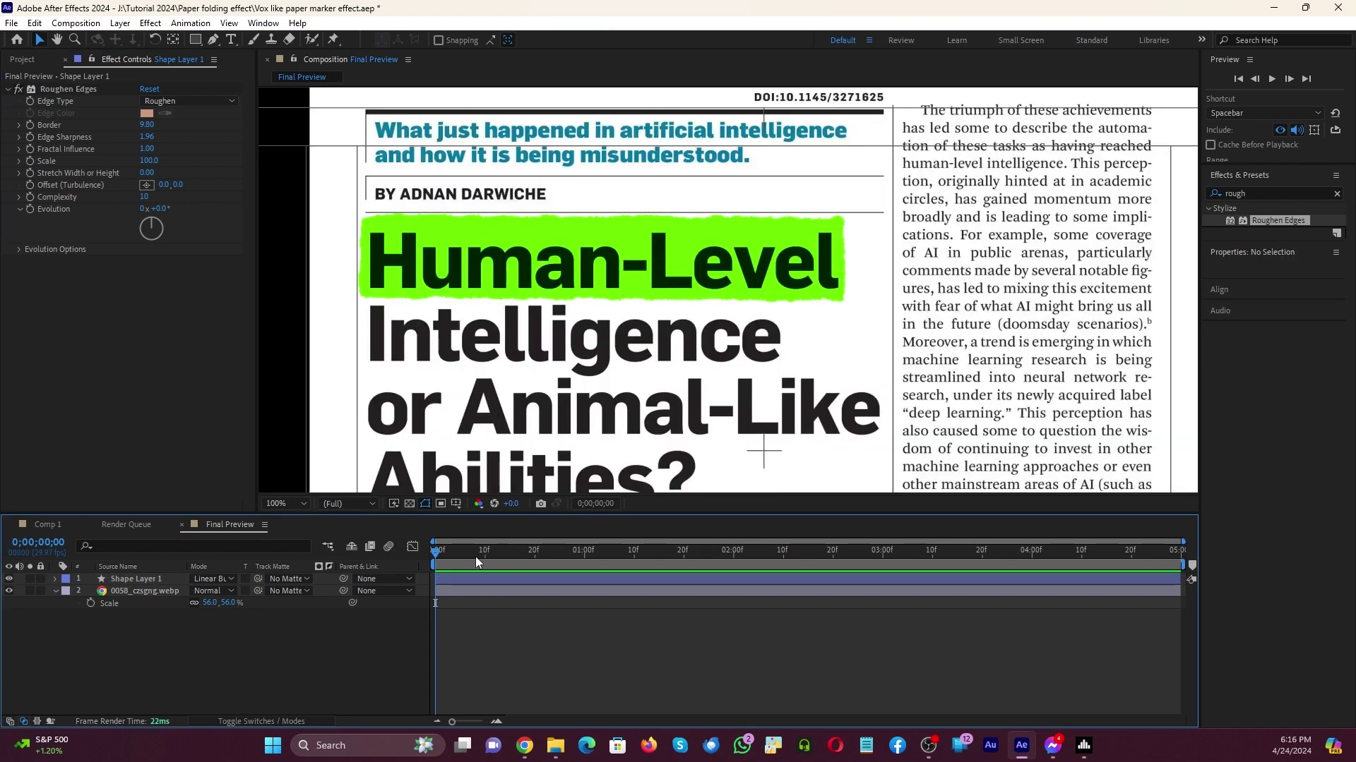
drag(629, 550, 421, 553)
key(comma)
key(comma)
key(comma)
key(slash)
Apply Roughen Edges to the 0058_czsgng.webp layer and set its Complexity to 10.
click(135, 593)
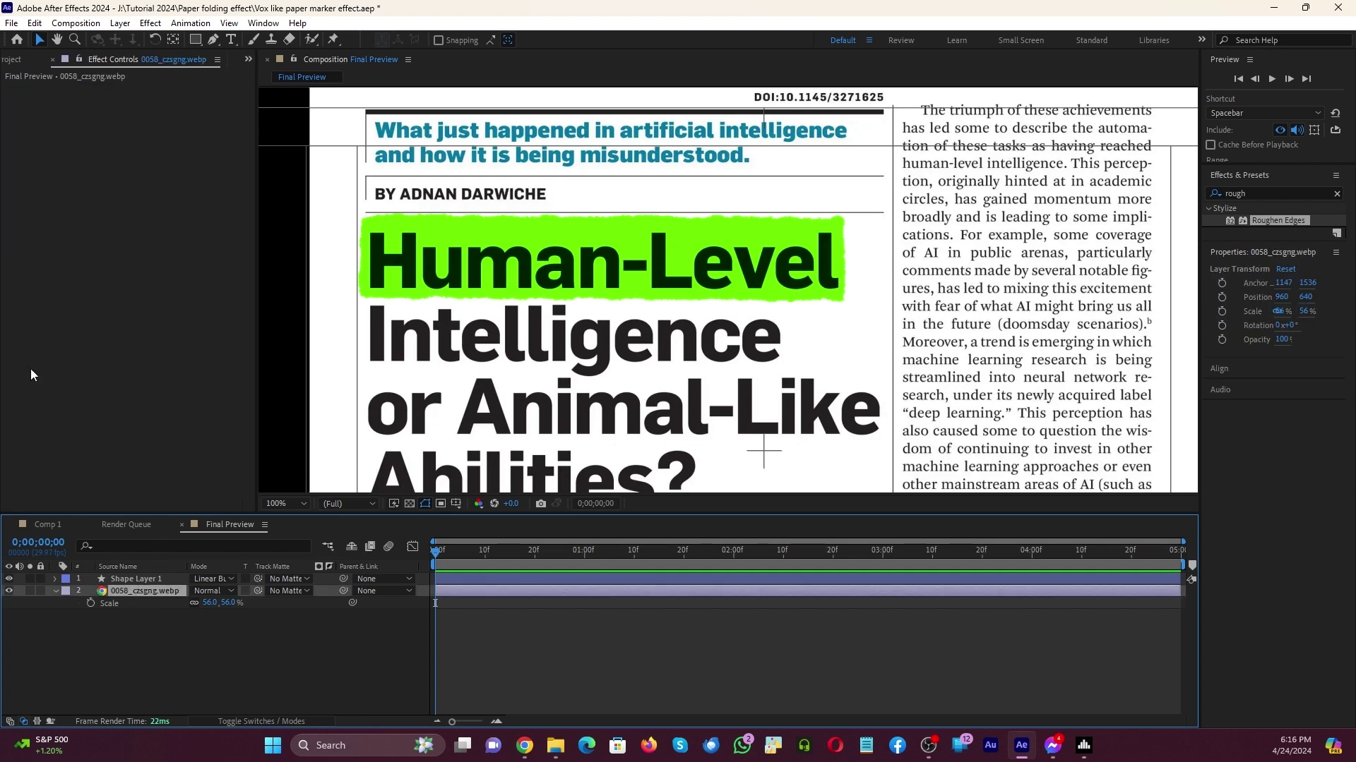
click(150, 22)
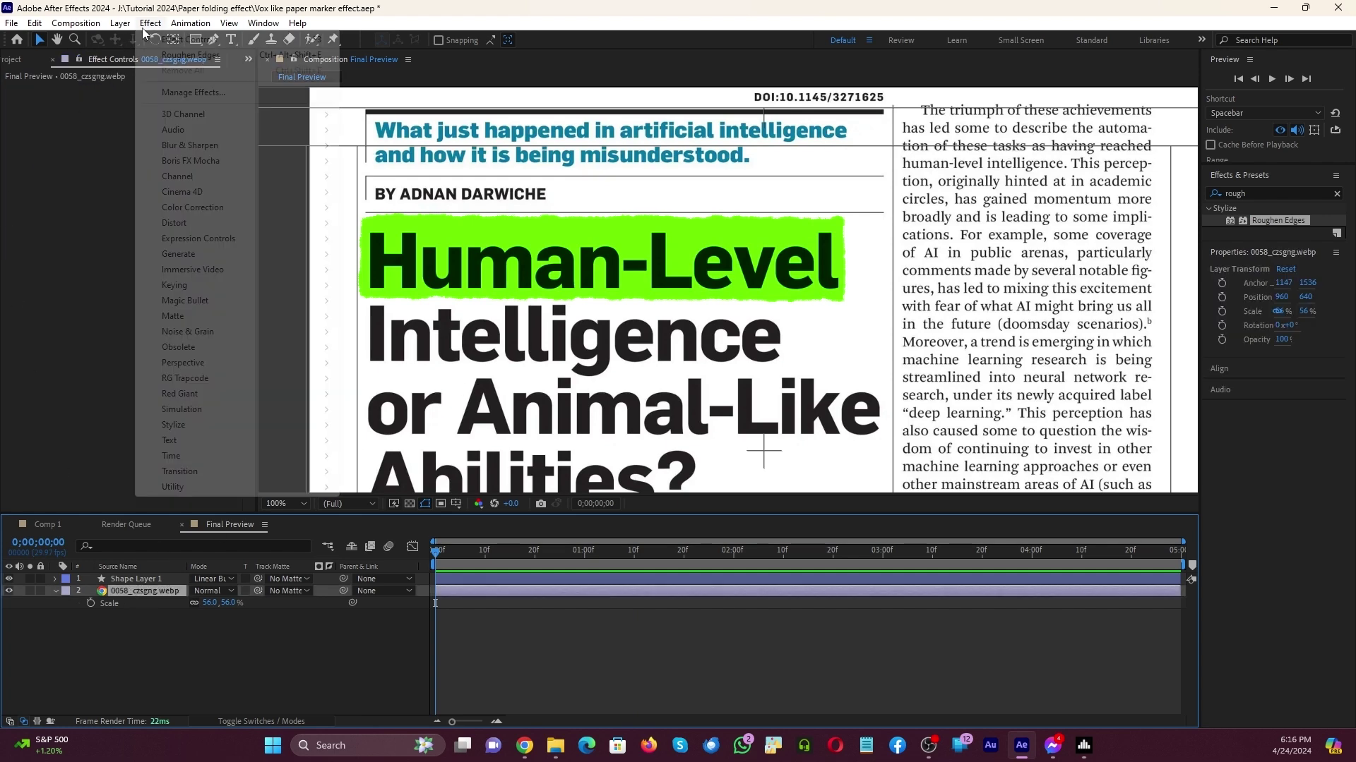
click(215, 61)
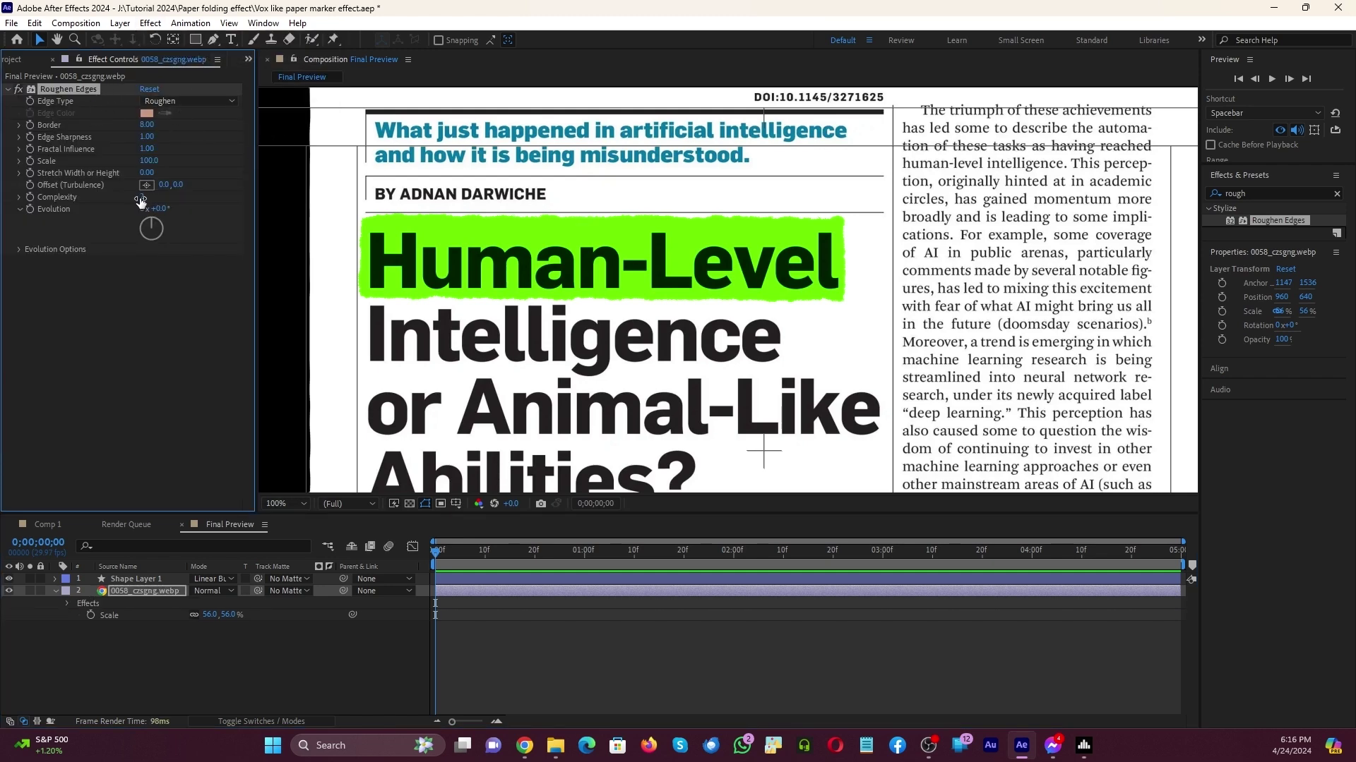
drag(142, 198, 165, 200)
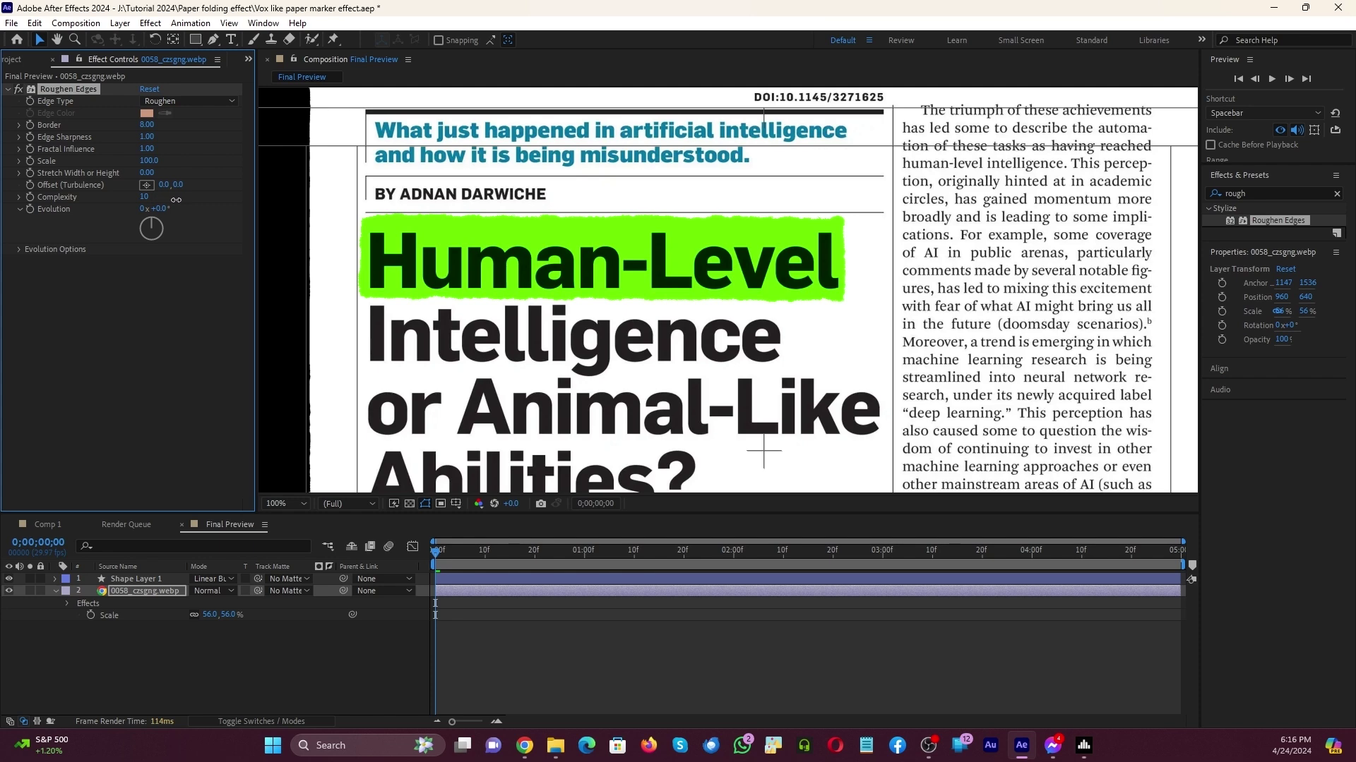
Set the article image's Roughen Edges values to Edge Sharpness 2.10 and Border 20.40, checking both paper edges.
key(period)
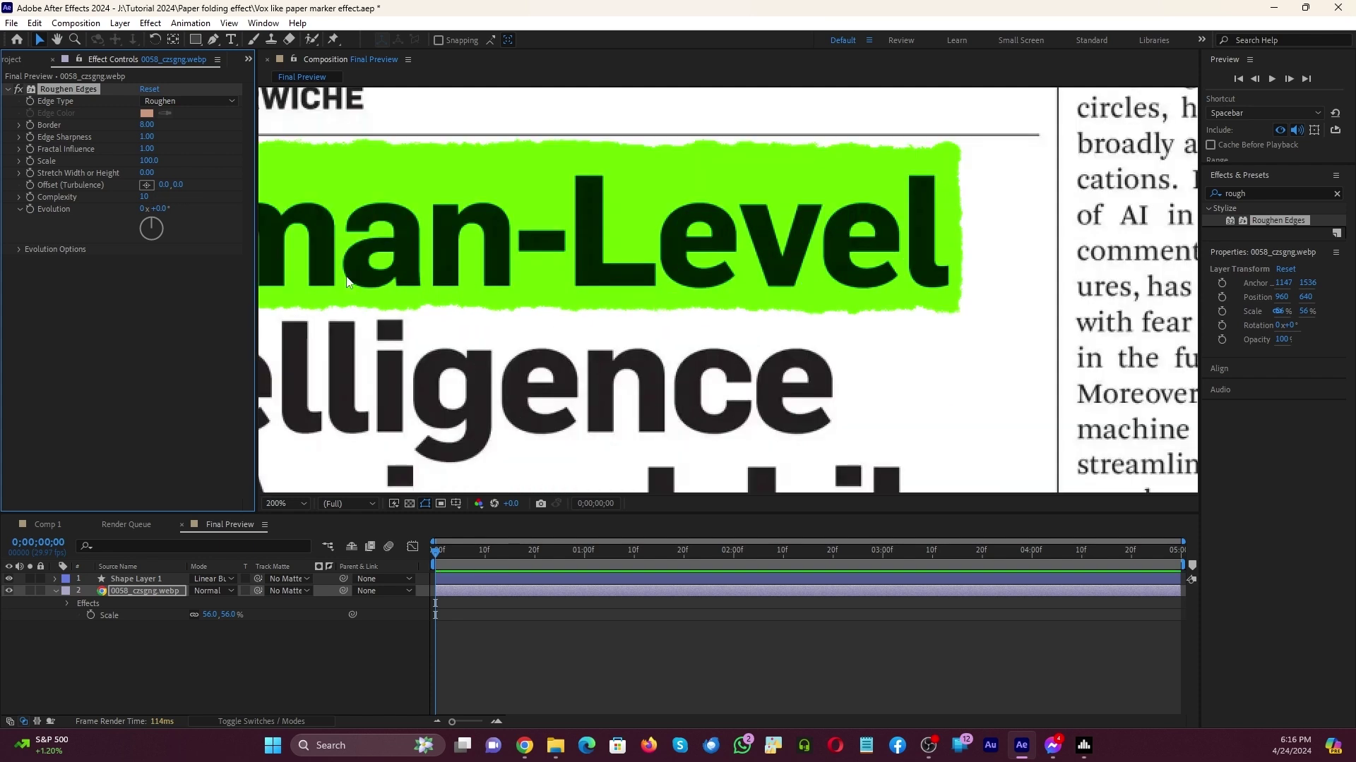
drag(369, 226, 722, 260)
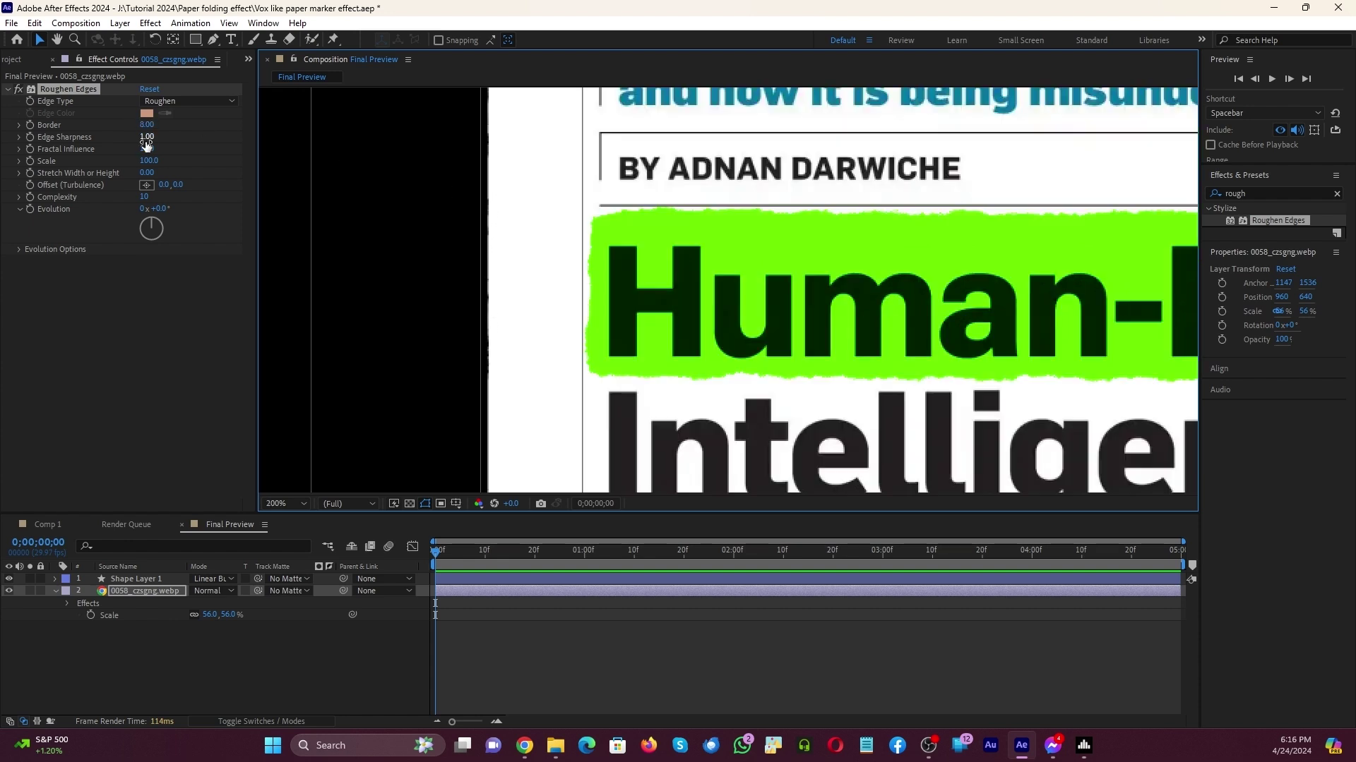
drag(147, 136, 506, 263)
scroll(506, 263, down, 1)
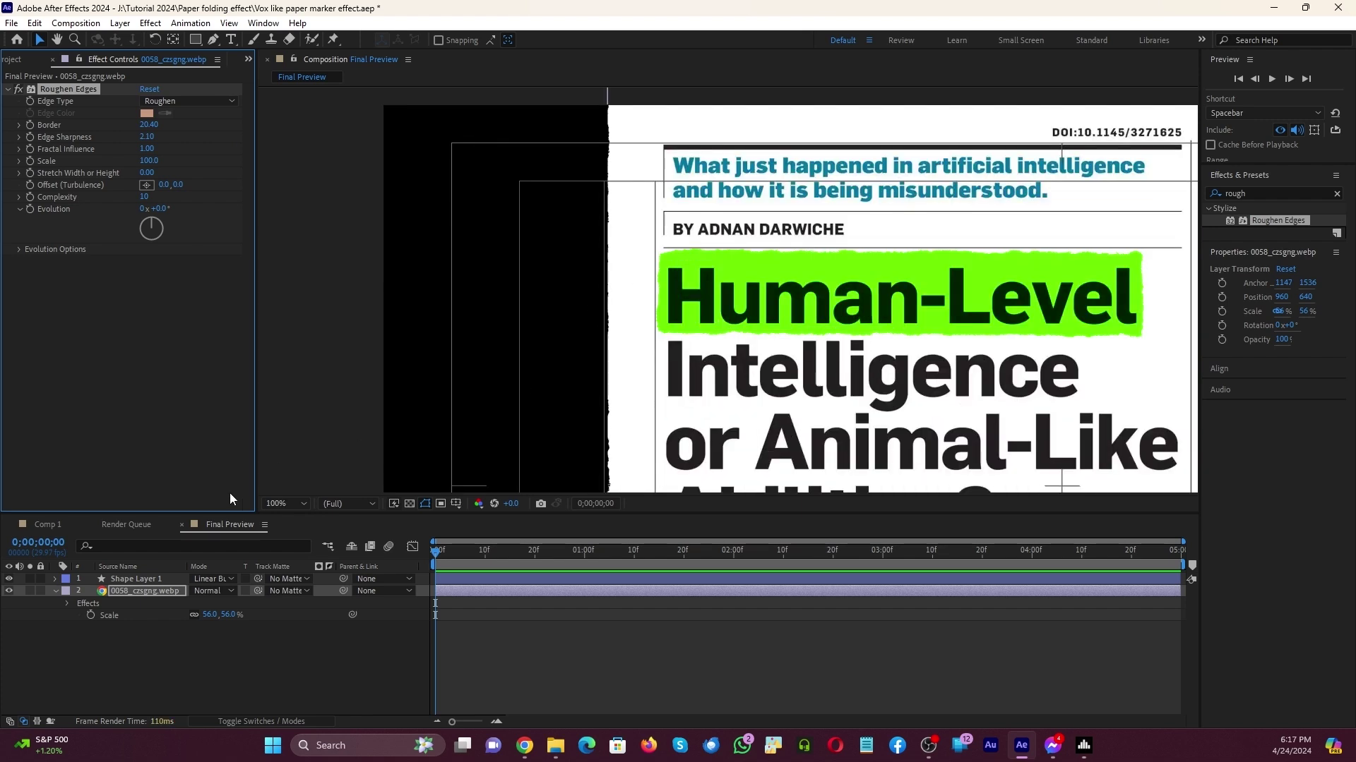
scroll(320, 256, down, 1)
scroll(720, 308, up, 2)
scroll(723, 311, down, 1)
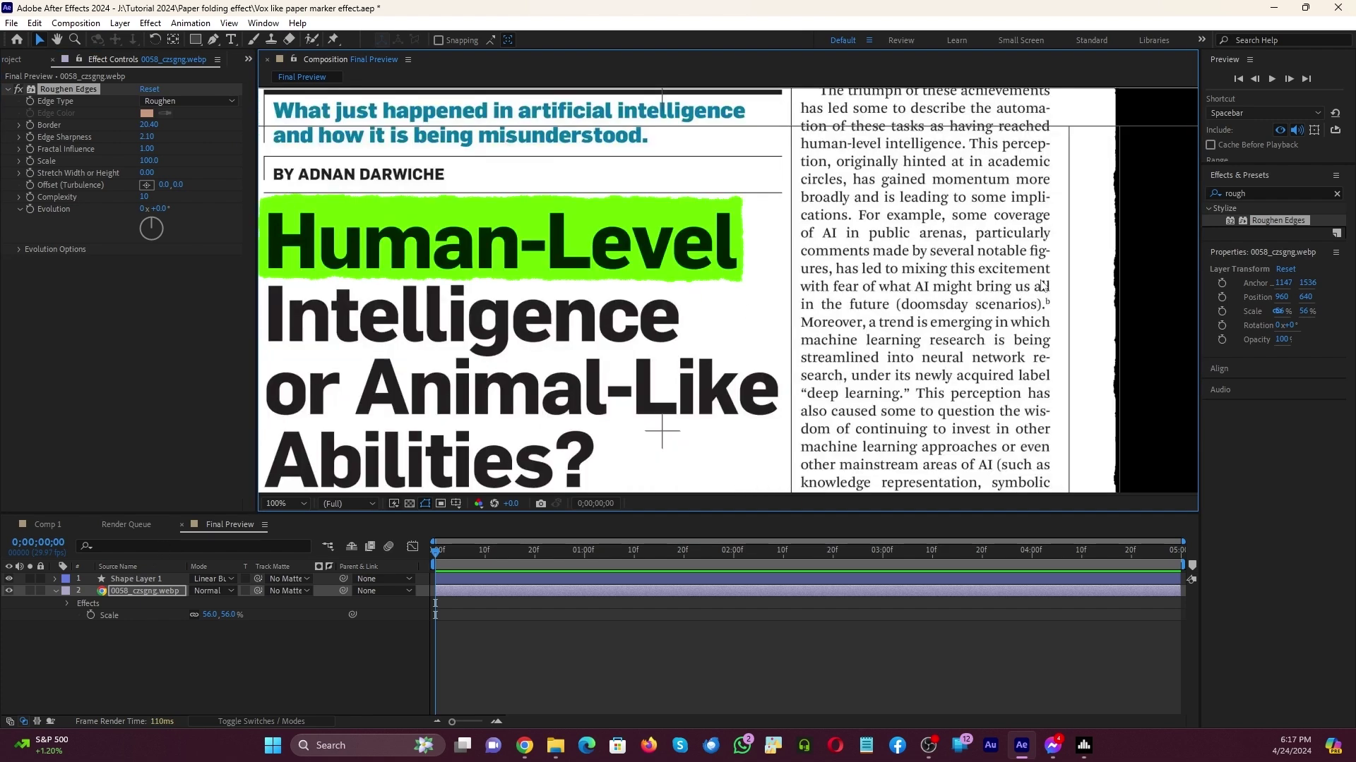
scroll(958, 312, down, 1)
click(134, 591)
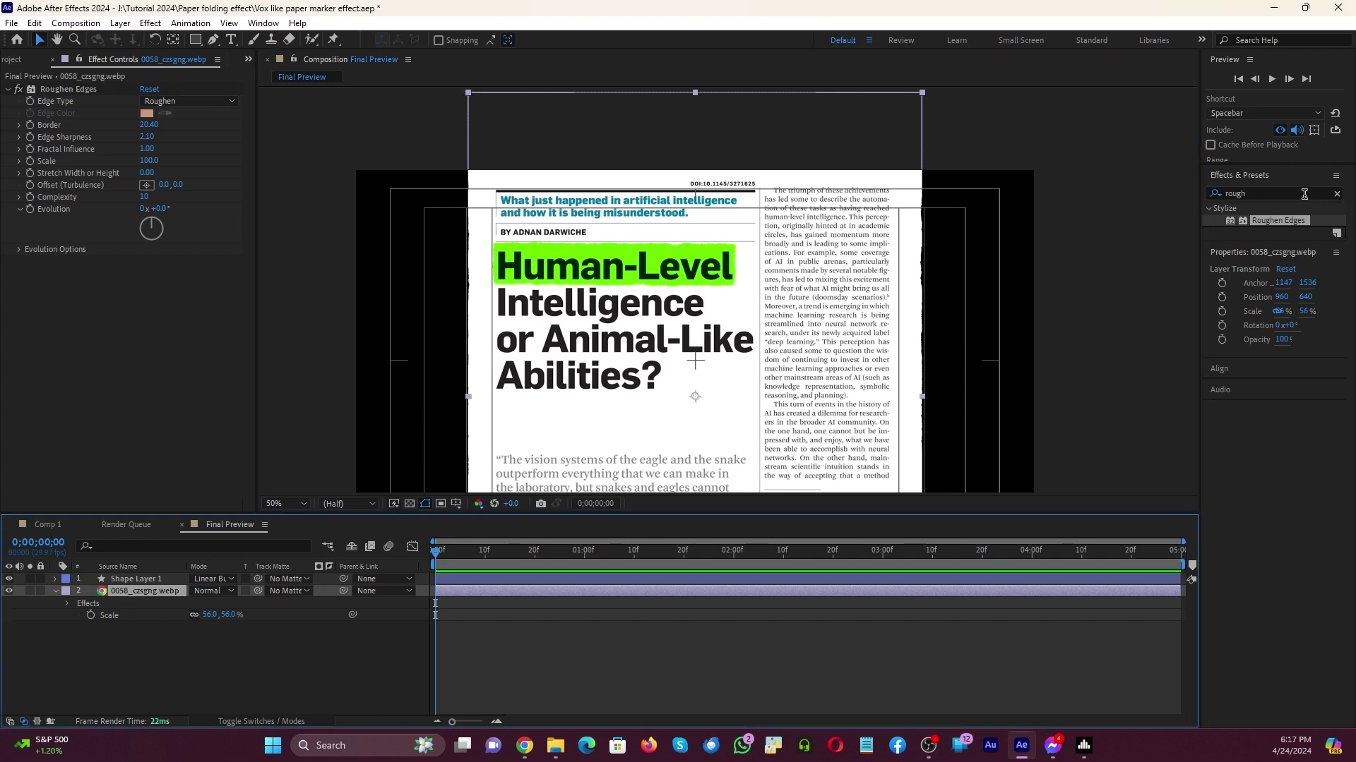
Apply the Noise effect to the 0058_czsgng.webp layer, set Amount of Noise to 25%, and check the paper grain.
click(1337, 193)
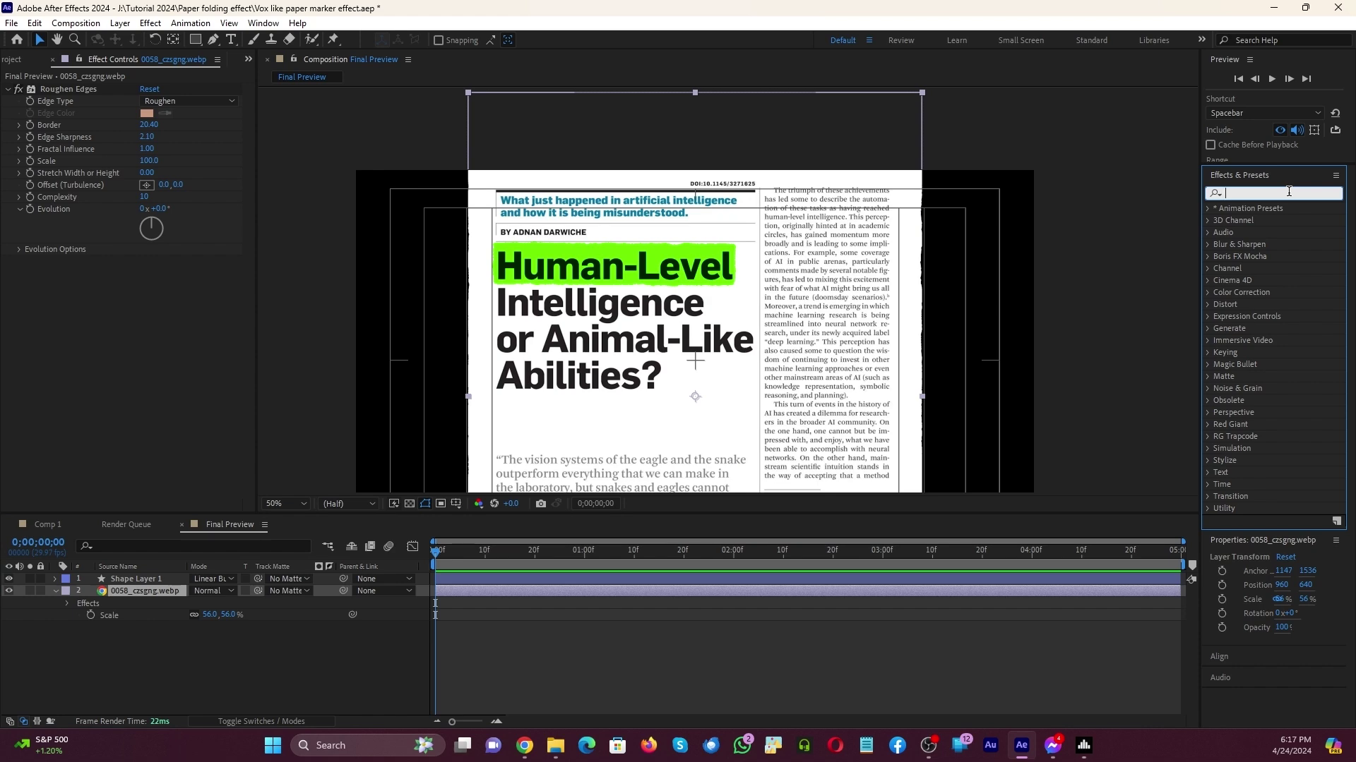
text(noise)
drag(1262, 304, 163, 274)
key(period)
key(period)
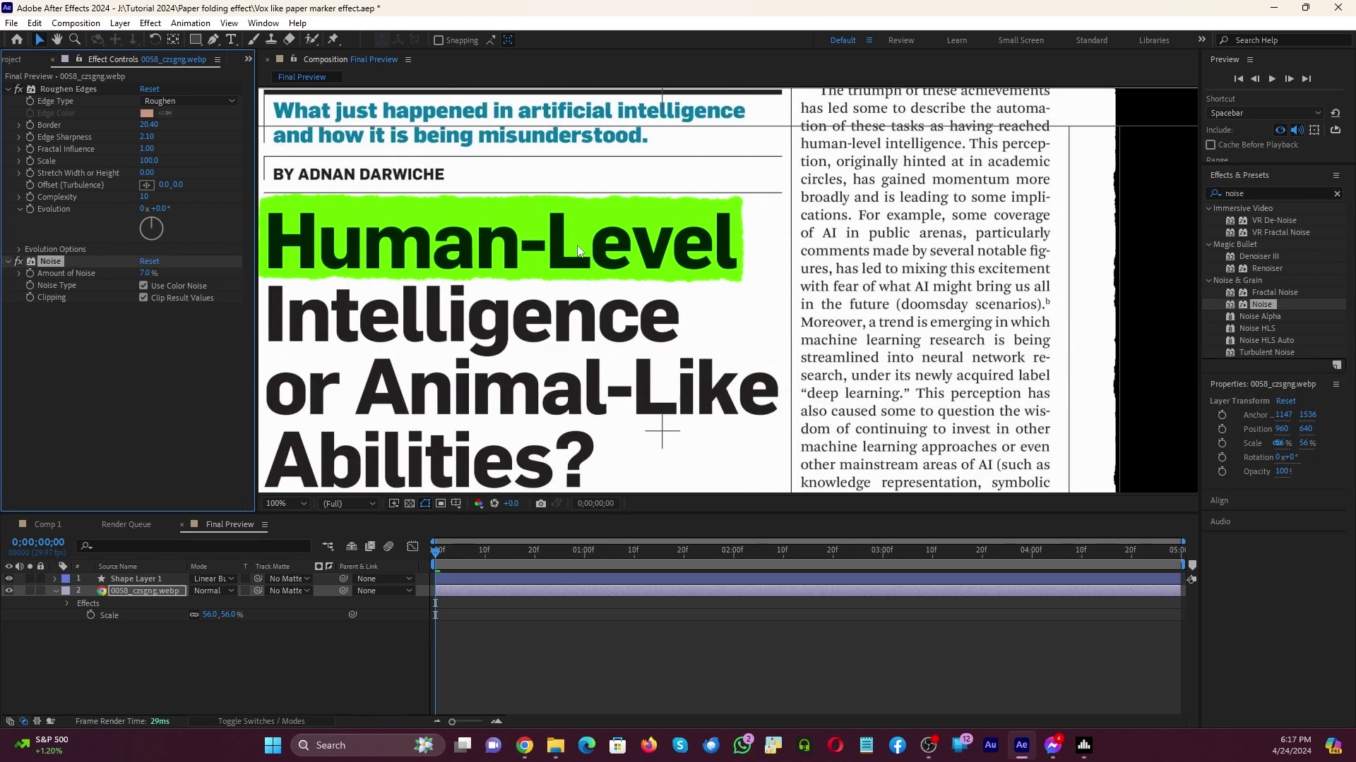
key(comma)
key(comma)
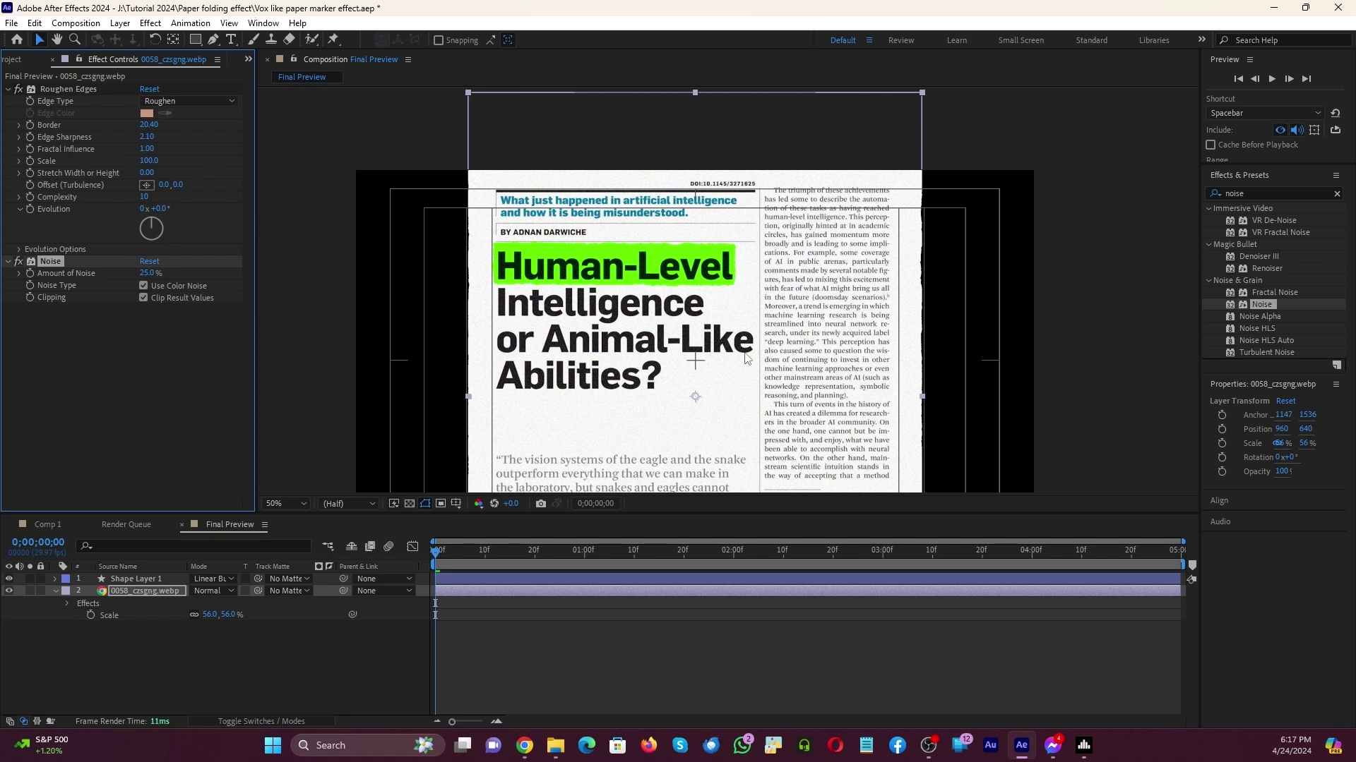
key(ctrl+shift+a)
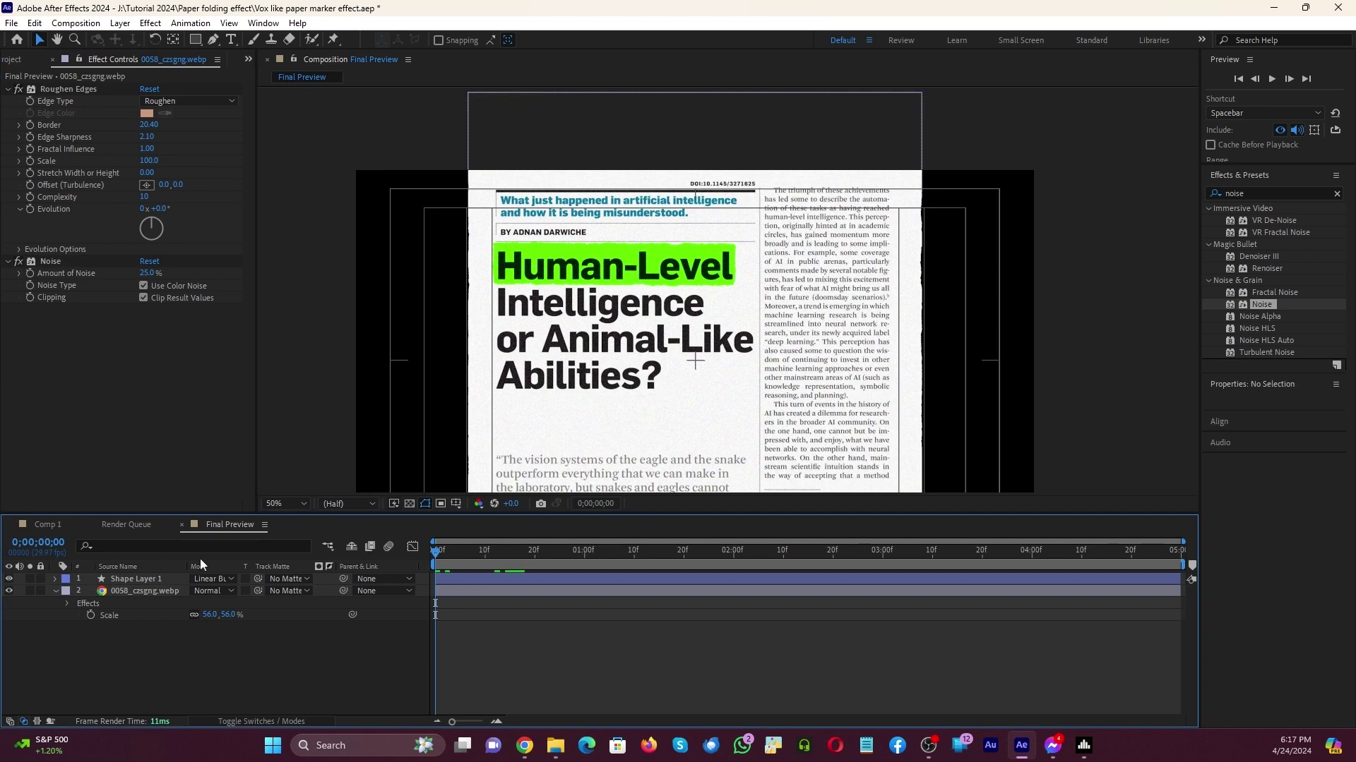
Set a Path keyframe for Shape Layer 1's fully drawn highlight at 0;00;01;13.
click(154, 579)
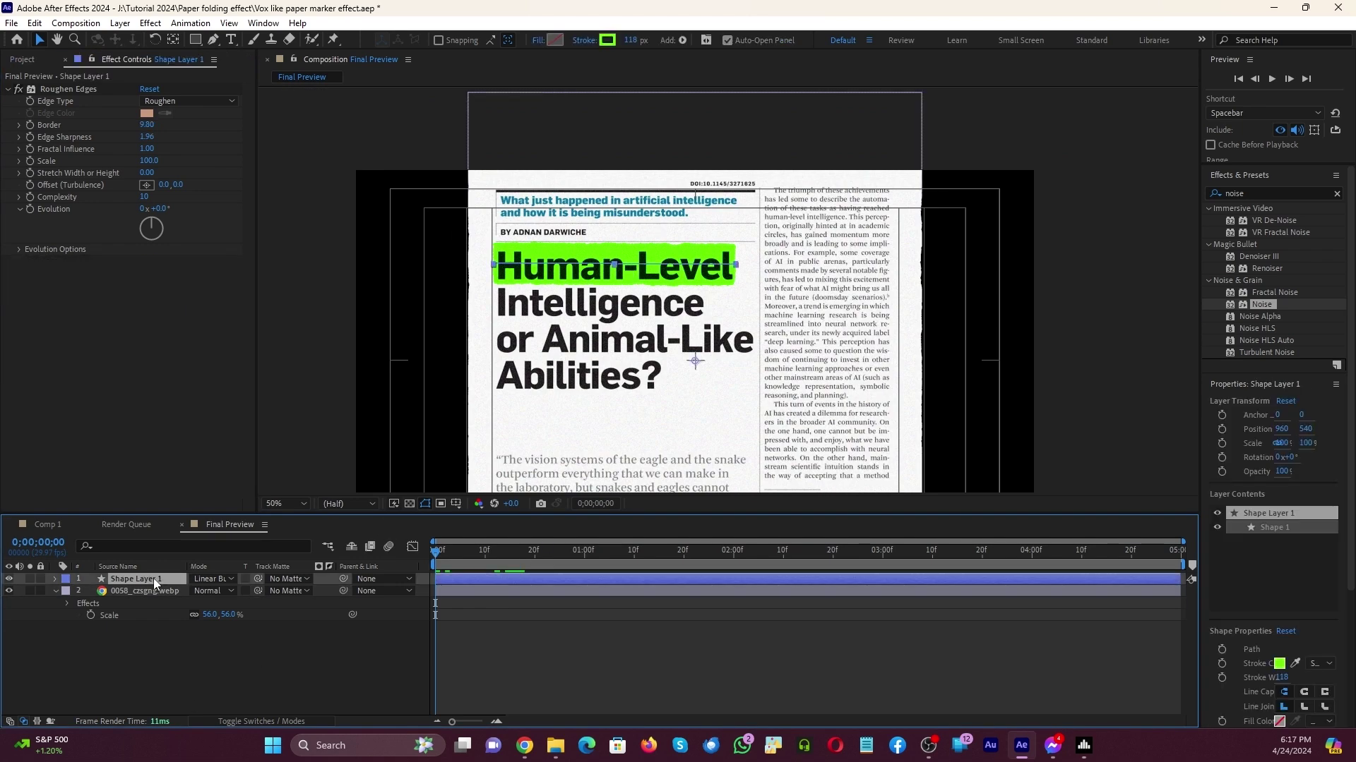
click(54, 579)
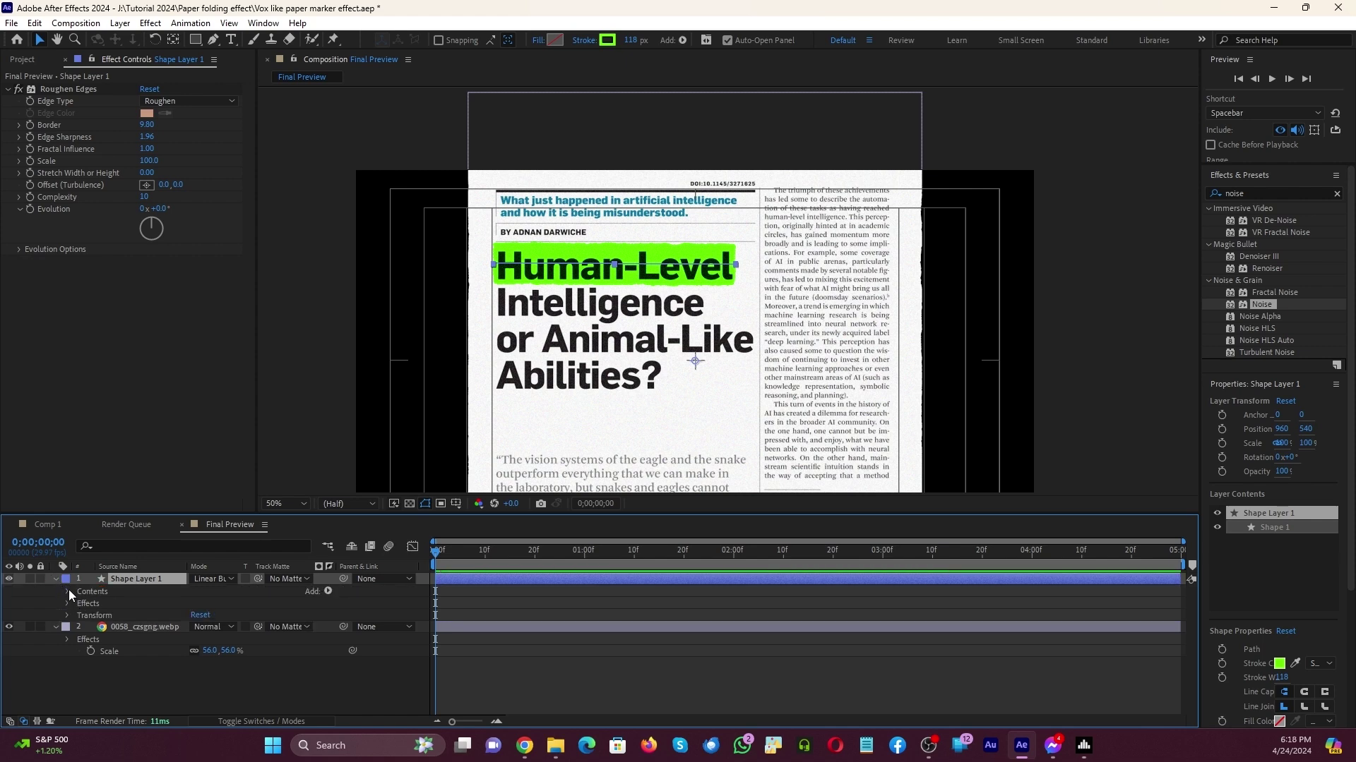
click(65, 591)
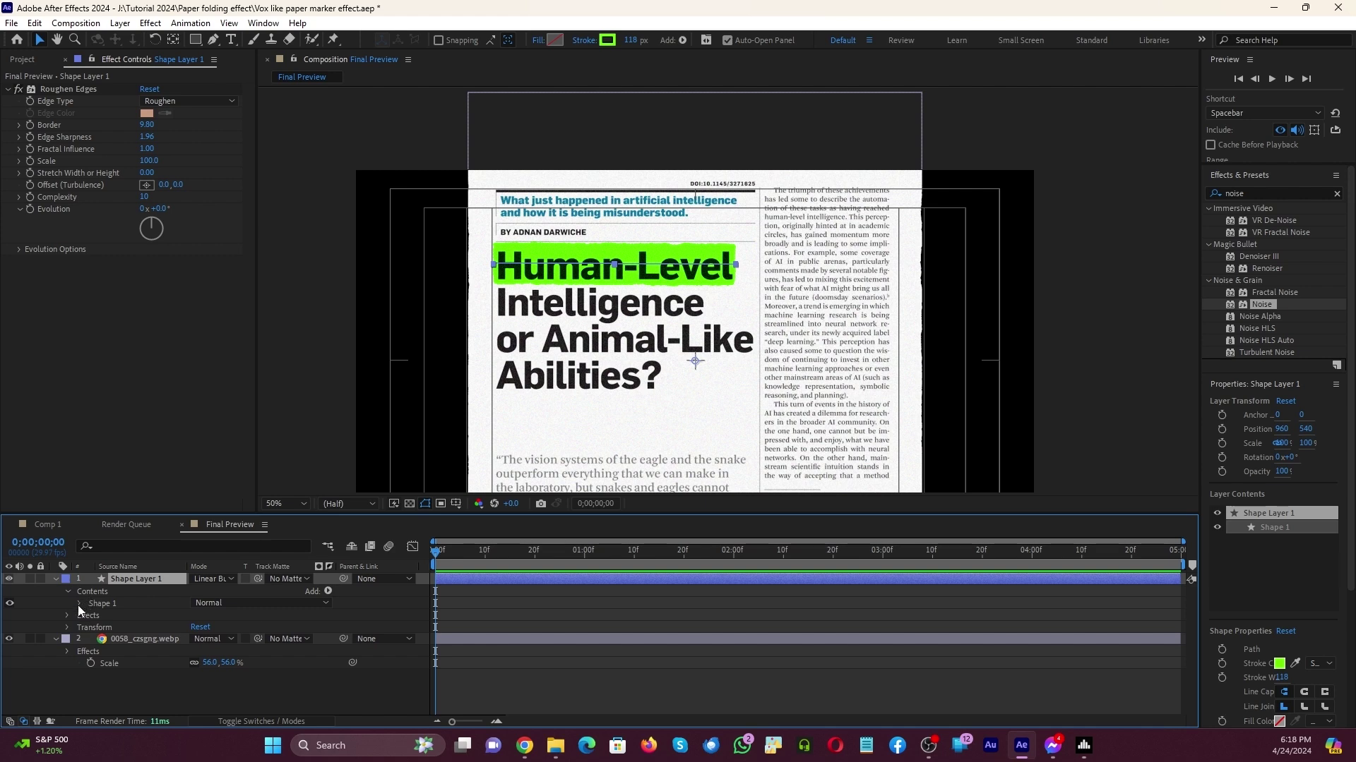
click(78, 604)
click(92, 616)
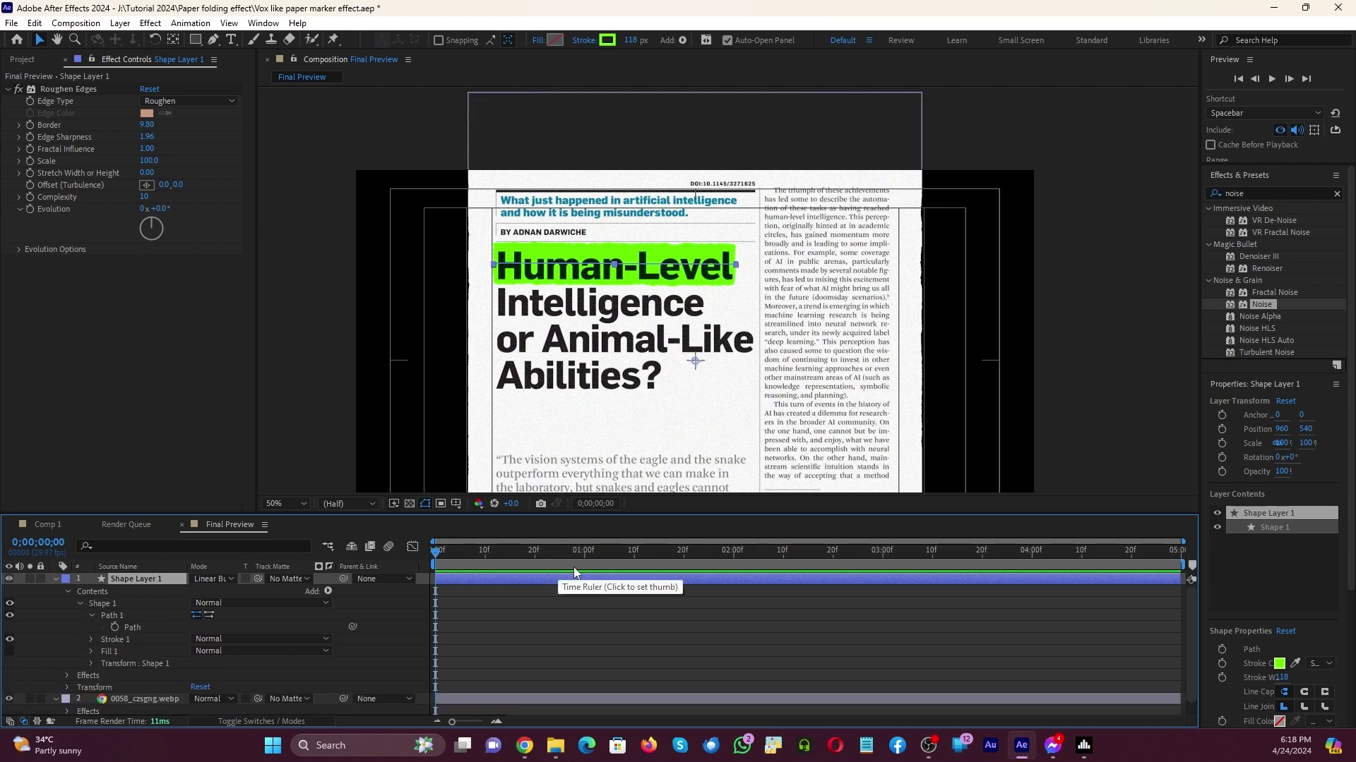
drag(584, 557, 648, 552)
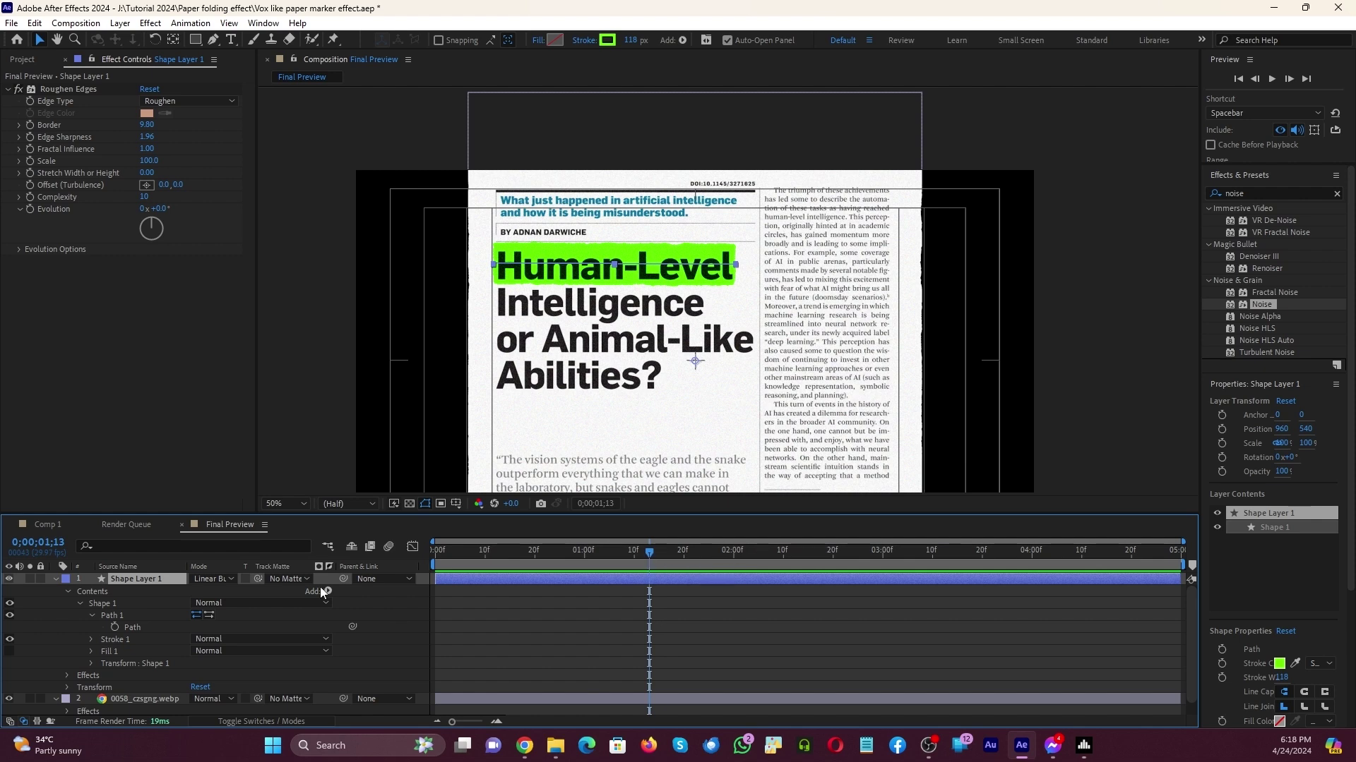
click(114, 627)
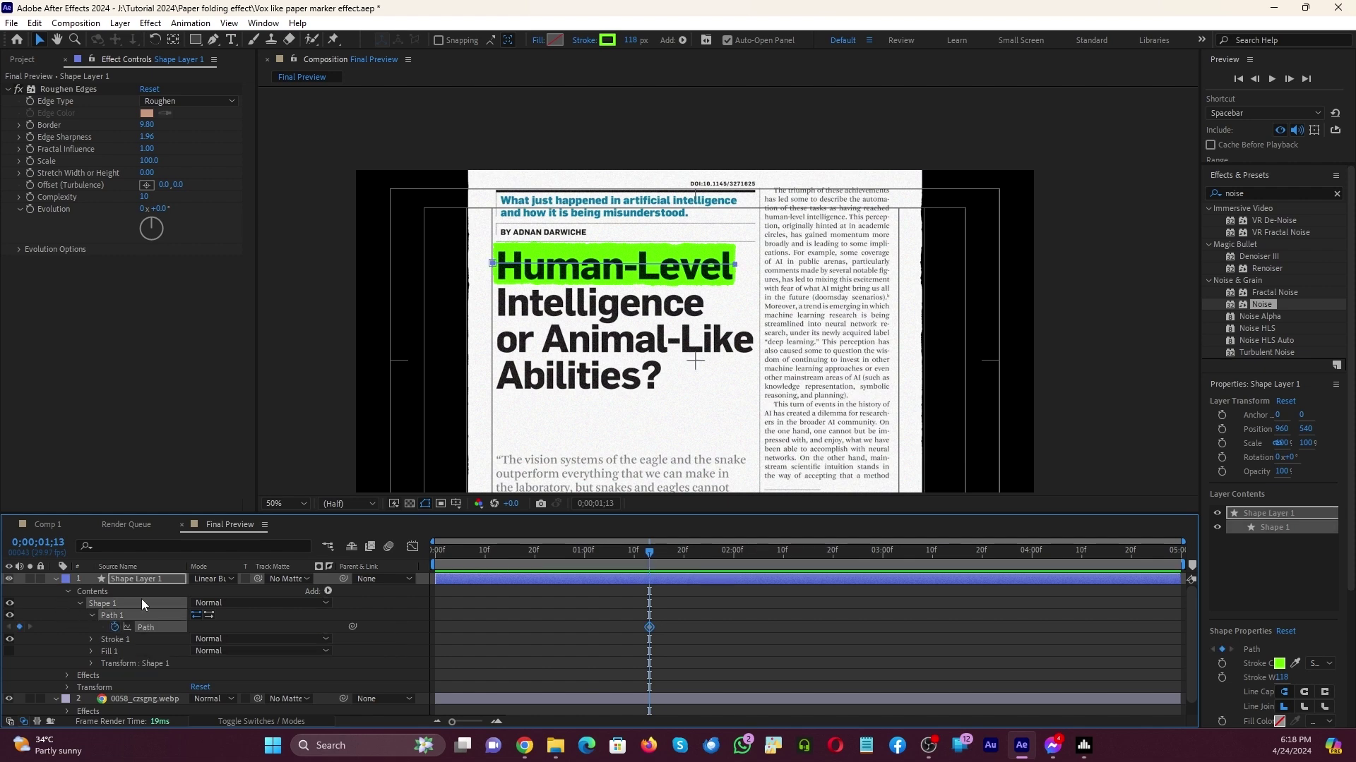
At 0;00;01;00, collapse the highlight path's end point onto its start point before "Human-Level" and preview the marker stroke.
click(583, 555)
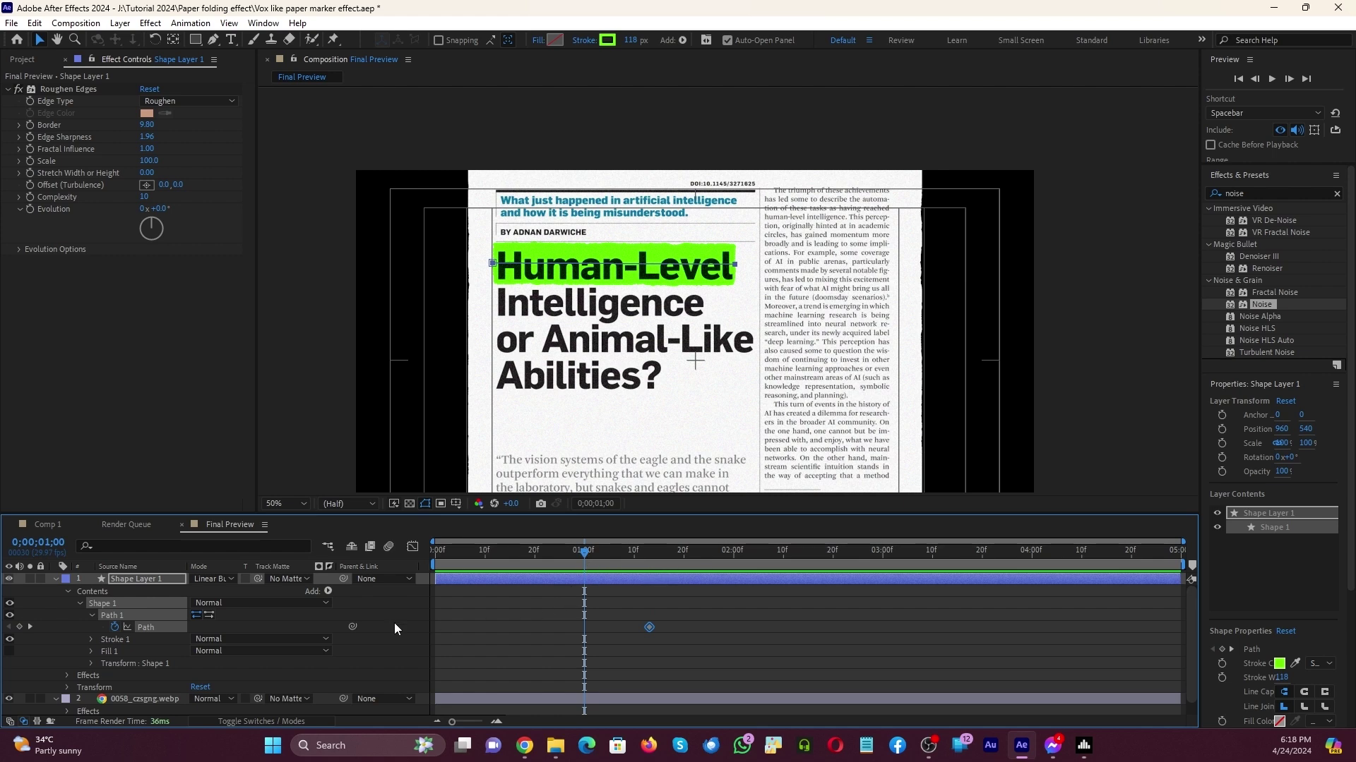
scroll(706, 293, up, 2)
mouse_move(714, 273)
mouse_down()
mouse_move(966, 279)
mouse_move(511, 243)
mouse_up()
key(space)
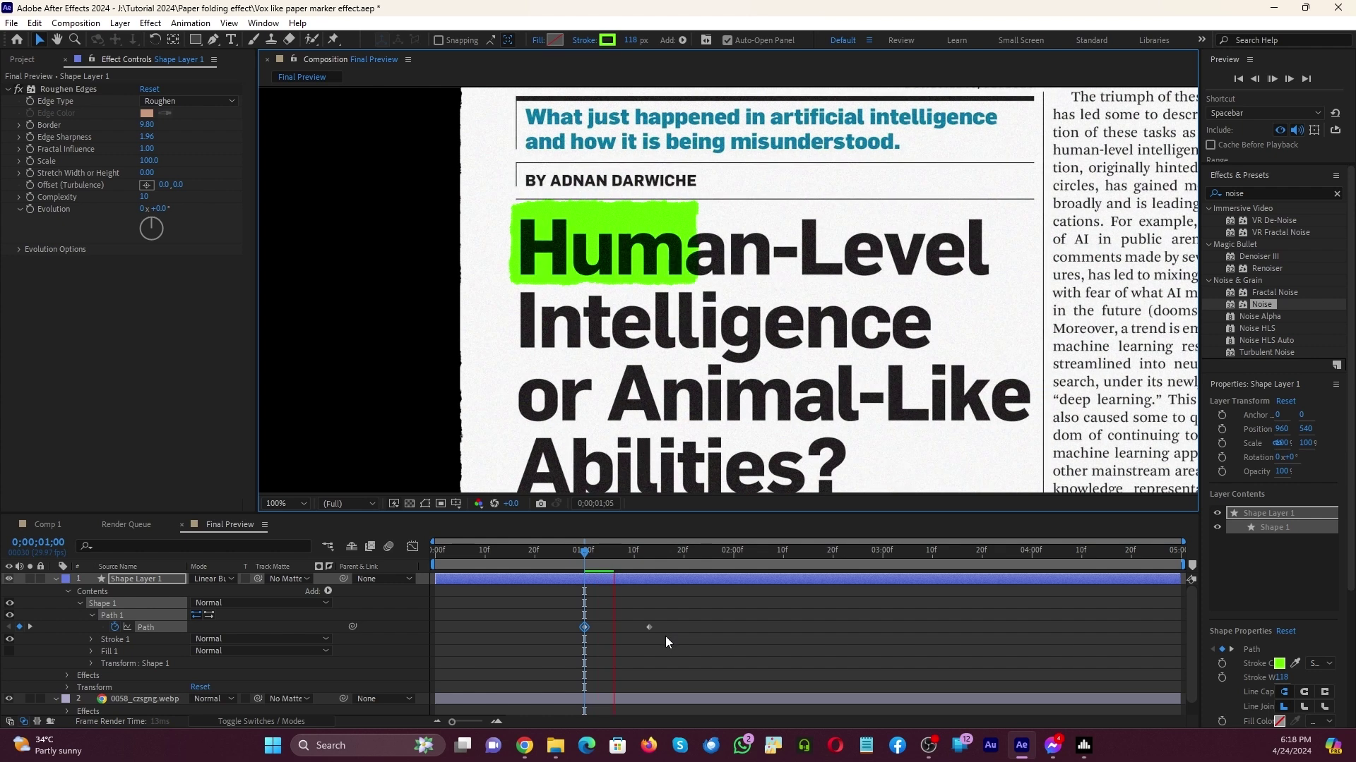
Apply Easy Ease to both Path keyframes of the highlight and play back the stroke animation.
drag(664, 639, 586, 595)
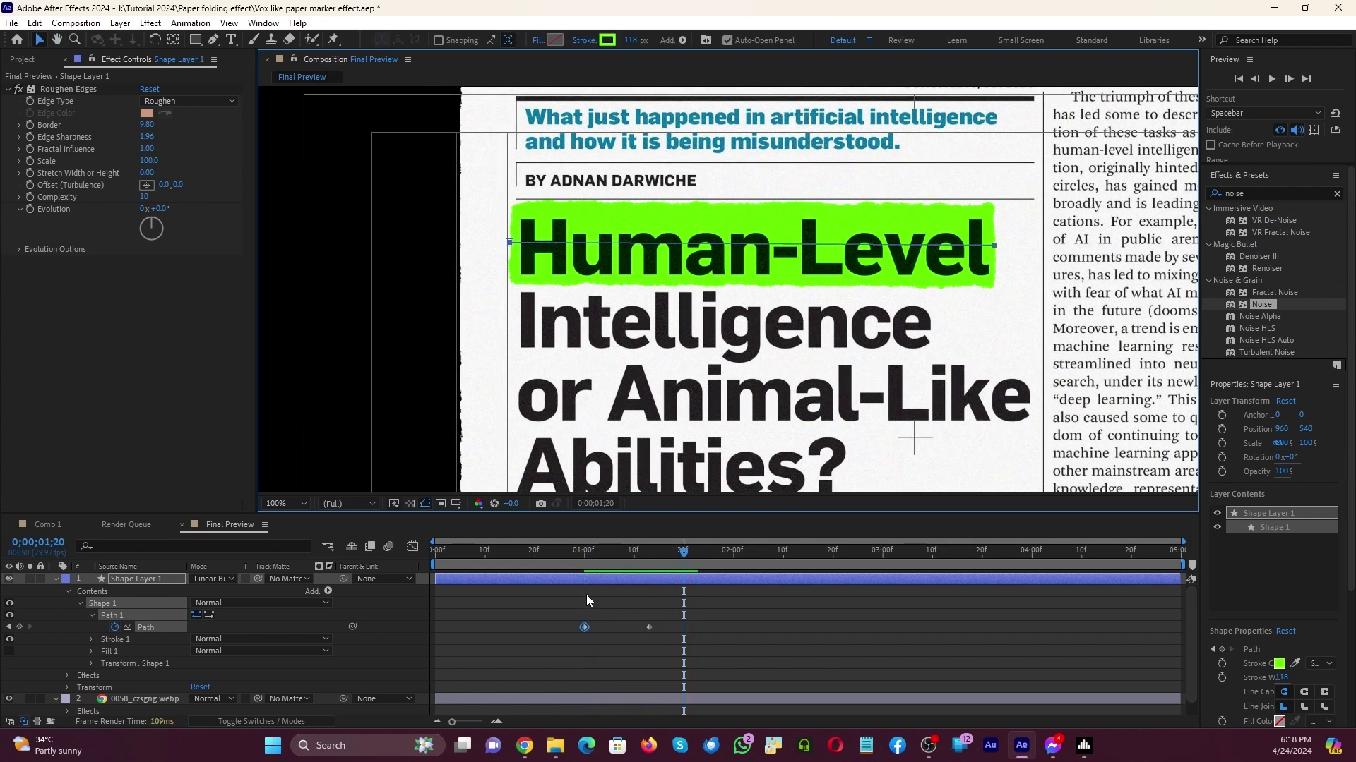
key(F9)
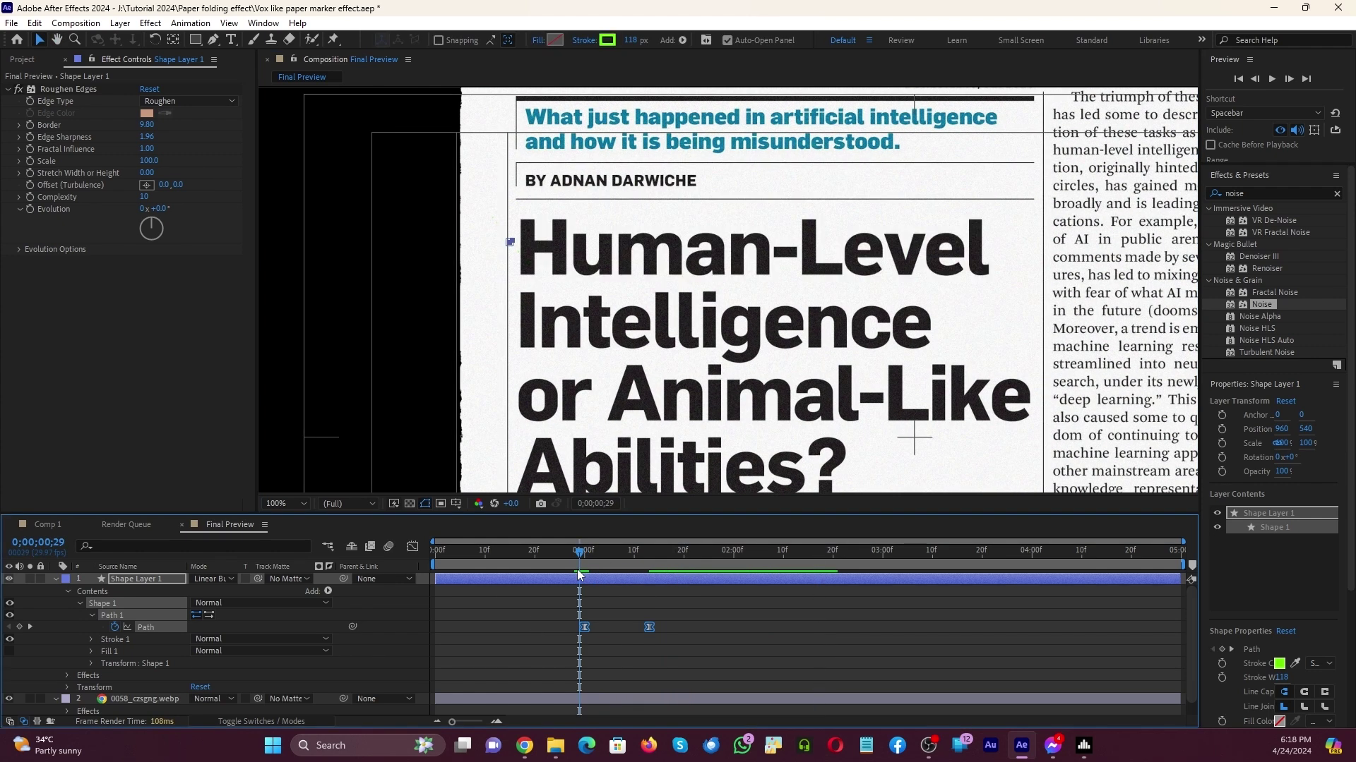
click(577, 570)
key(space)
key(space)
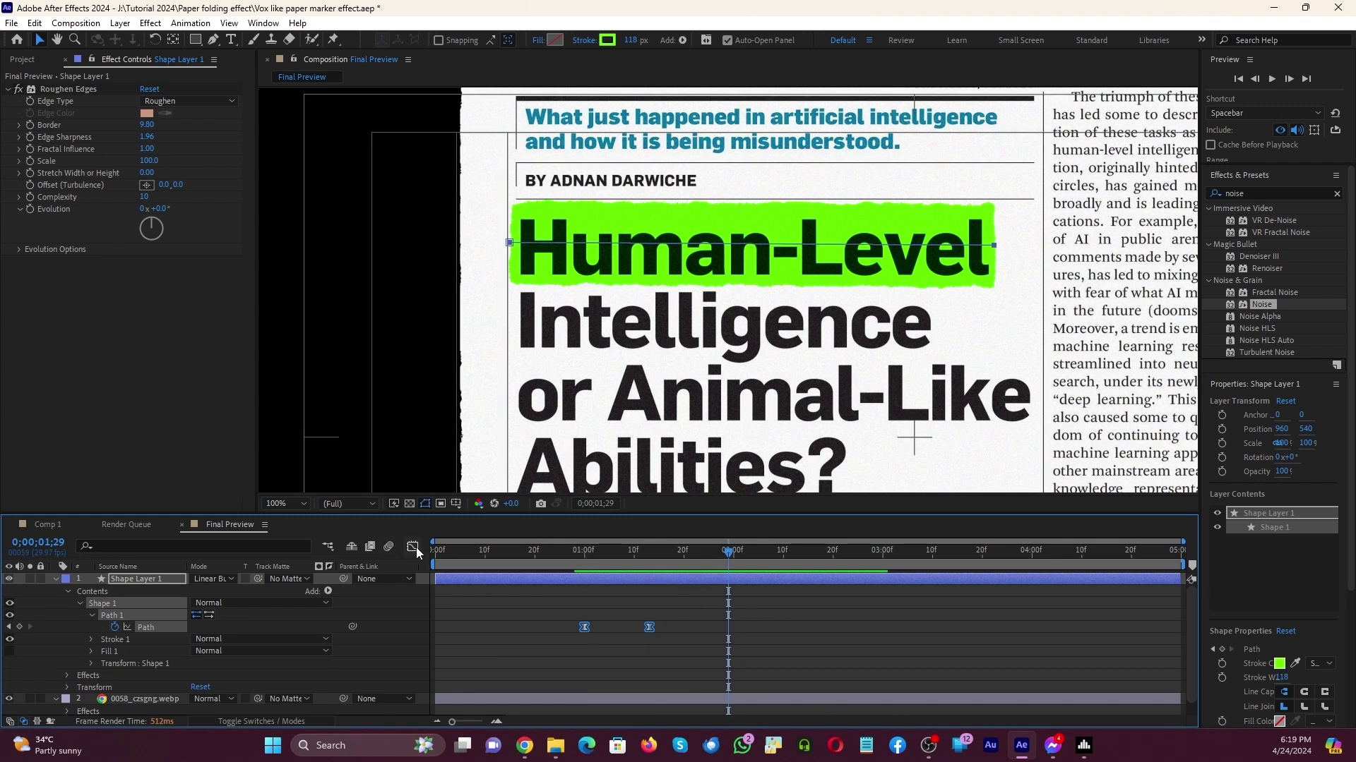
Reshape the highlight's Path speed graph to peak early with a long ease into the end keyframe, and return to the keyframe view.
click(591, 560)
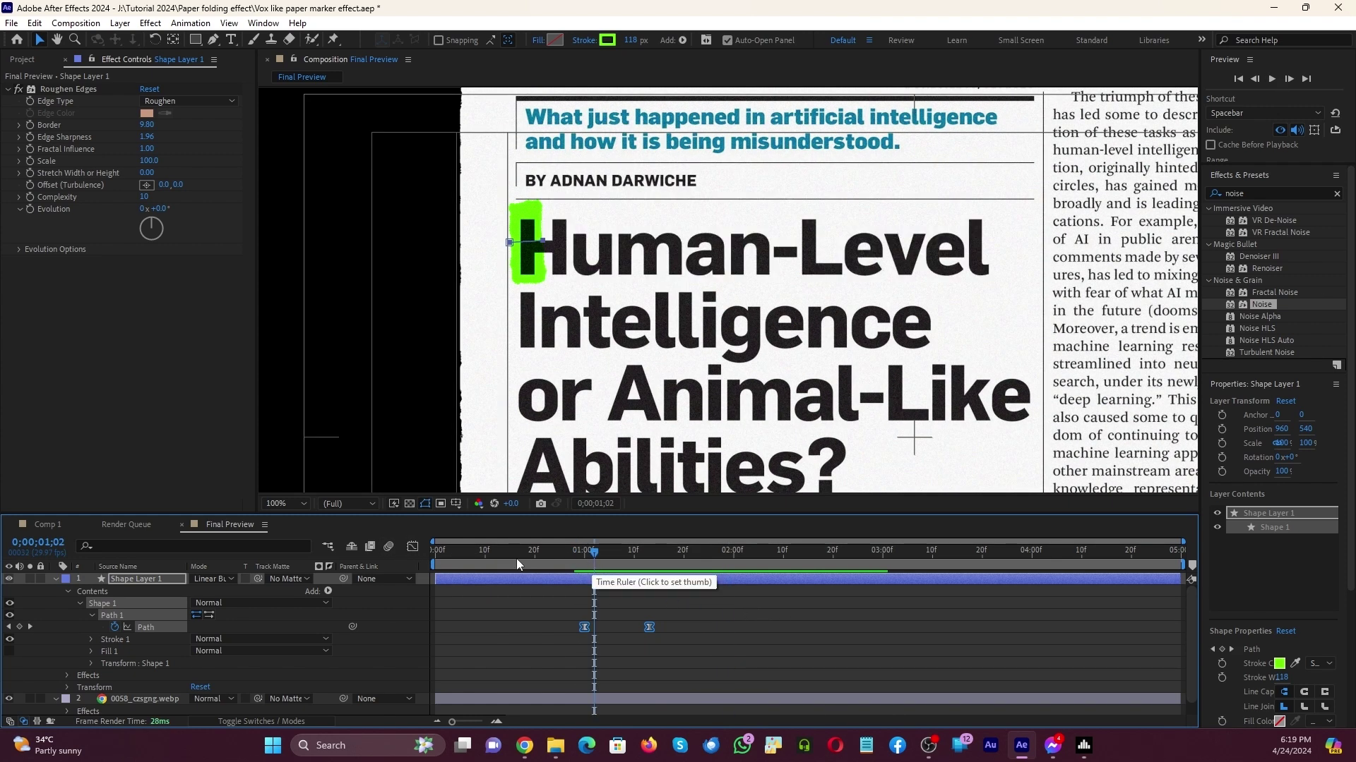
click(413, 547)
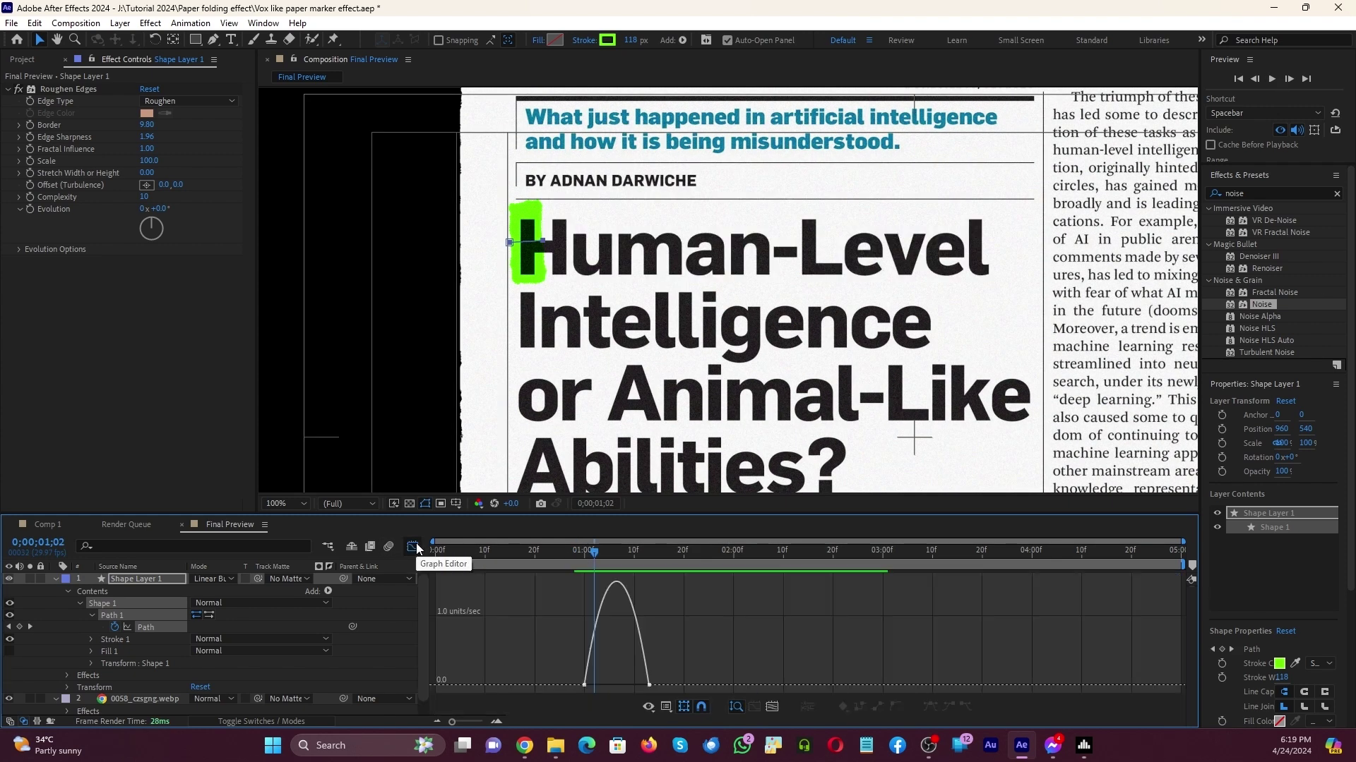
click(646, 685)
drag(638, 685, 620, 685)
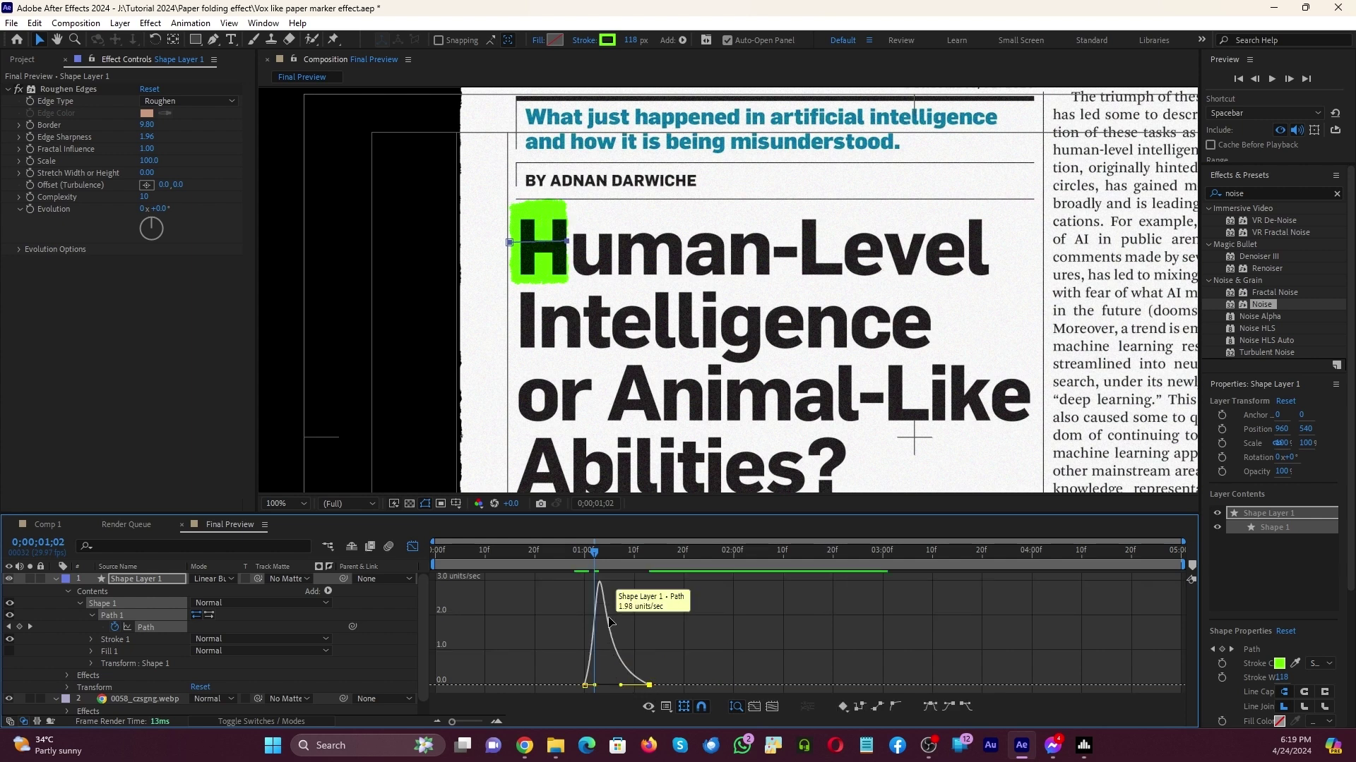
mouse_move(595, 555)
mouse_down()
mouse_move(560, 555)
mouse_move(669, 555)
mouse_up()
click(57, 579)
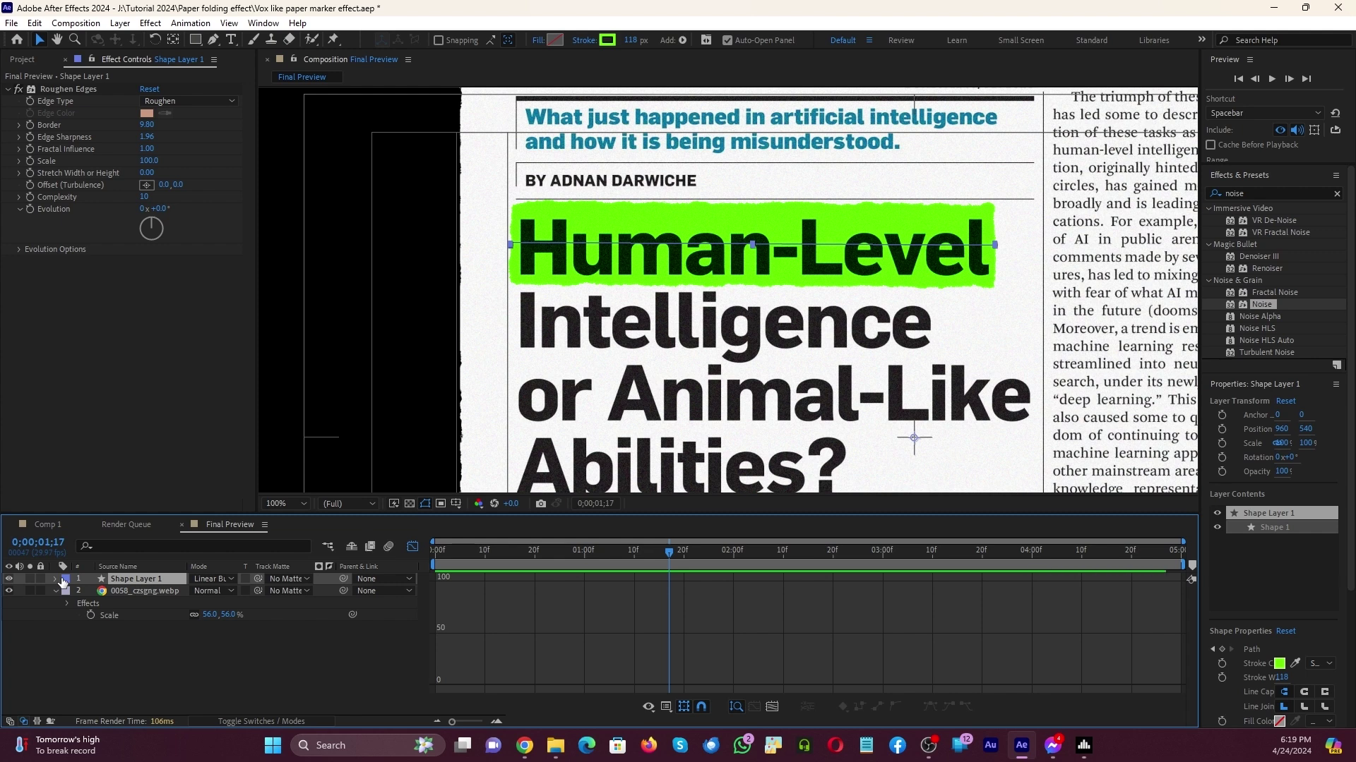
key(u)
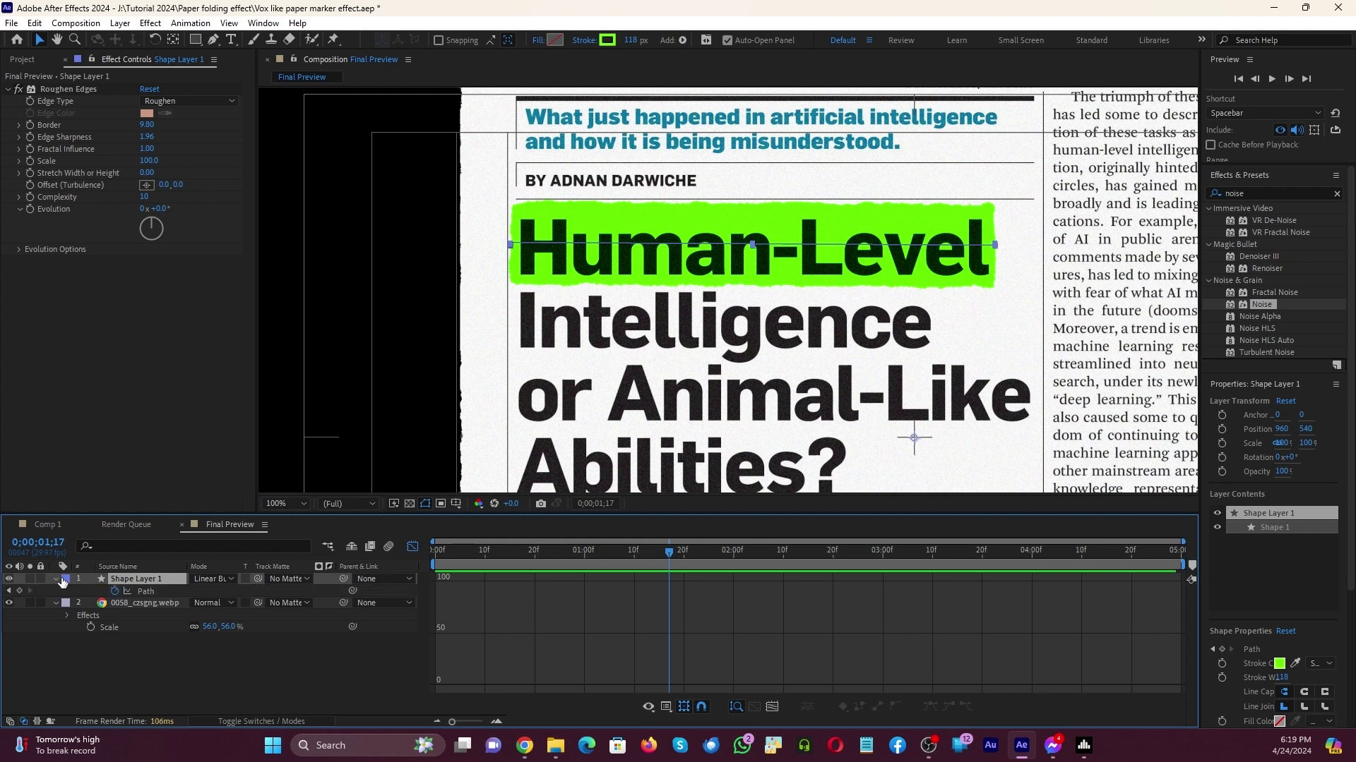
click(415, 550)
Try slowing the marker stroke by delaying Shape Layer 1's end Path keyframe, and undo the move.
click(649, 592)
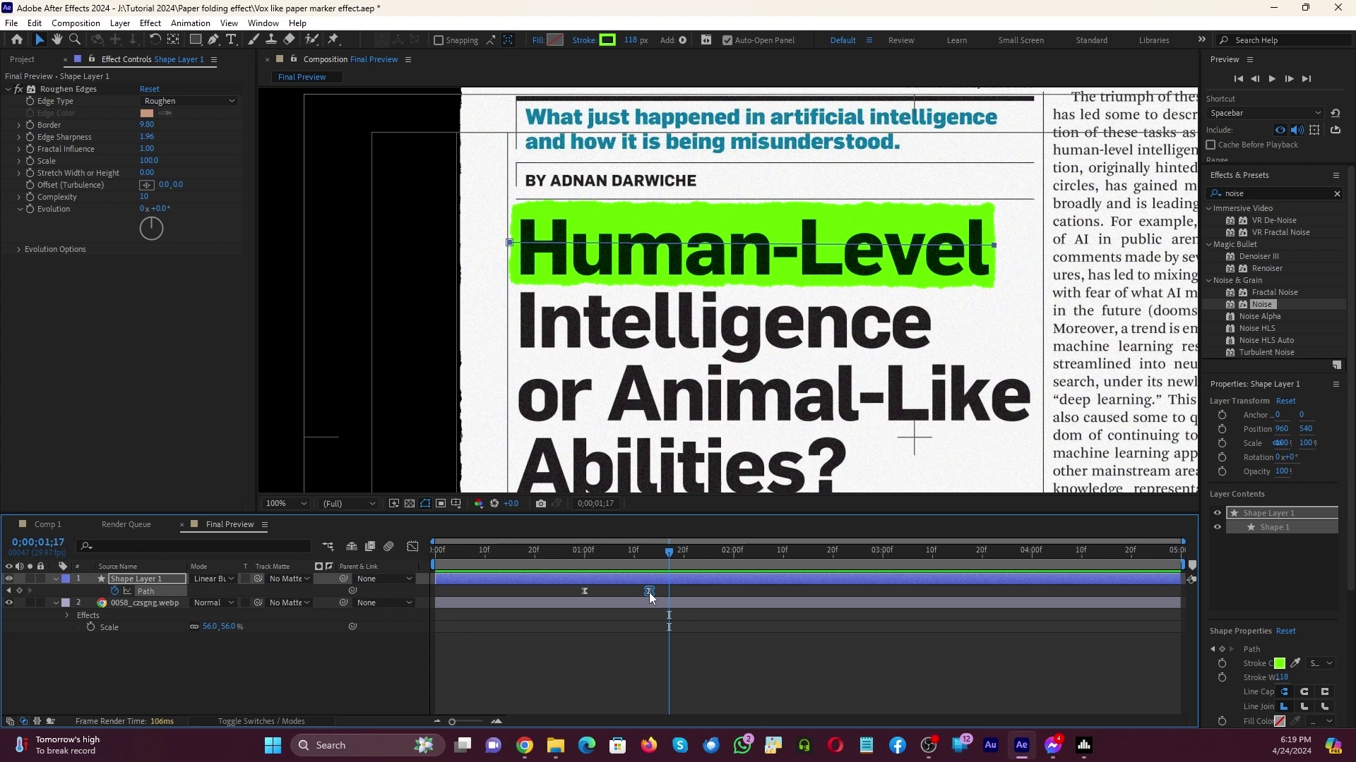
click(654, 552)
mouse_move(654, 554)
mouse_down()
mouse_move(664, 591)
mouse_move(705, 592)
mouse_up()
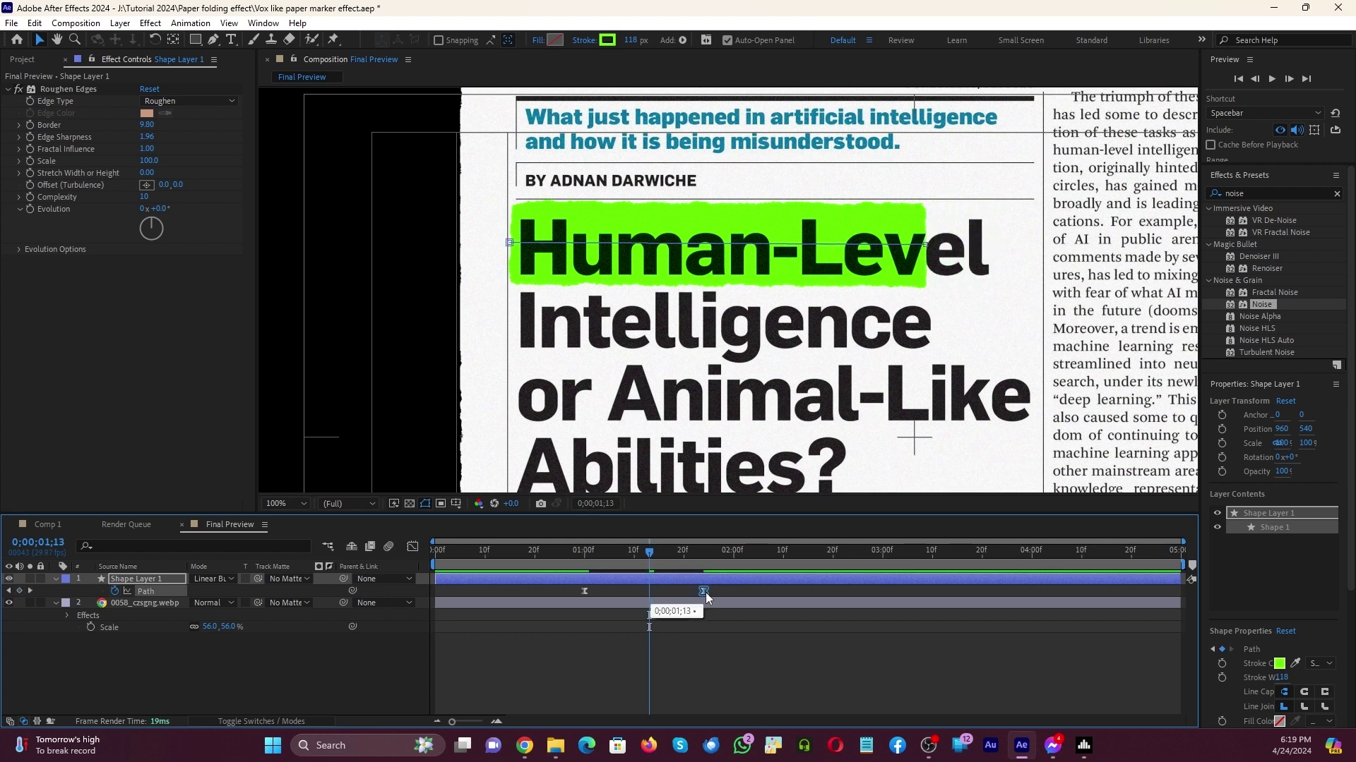
key(ctrl+z)
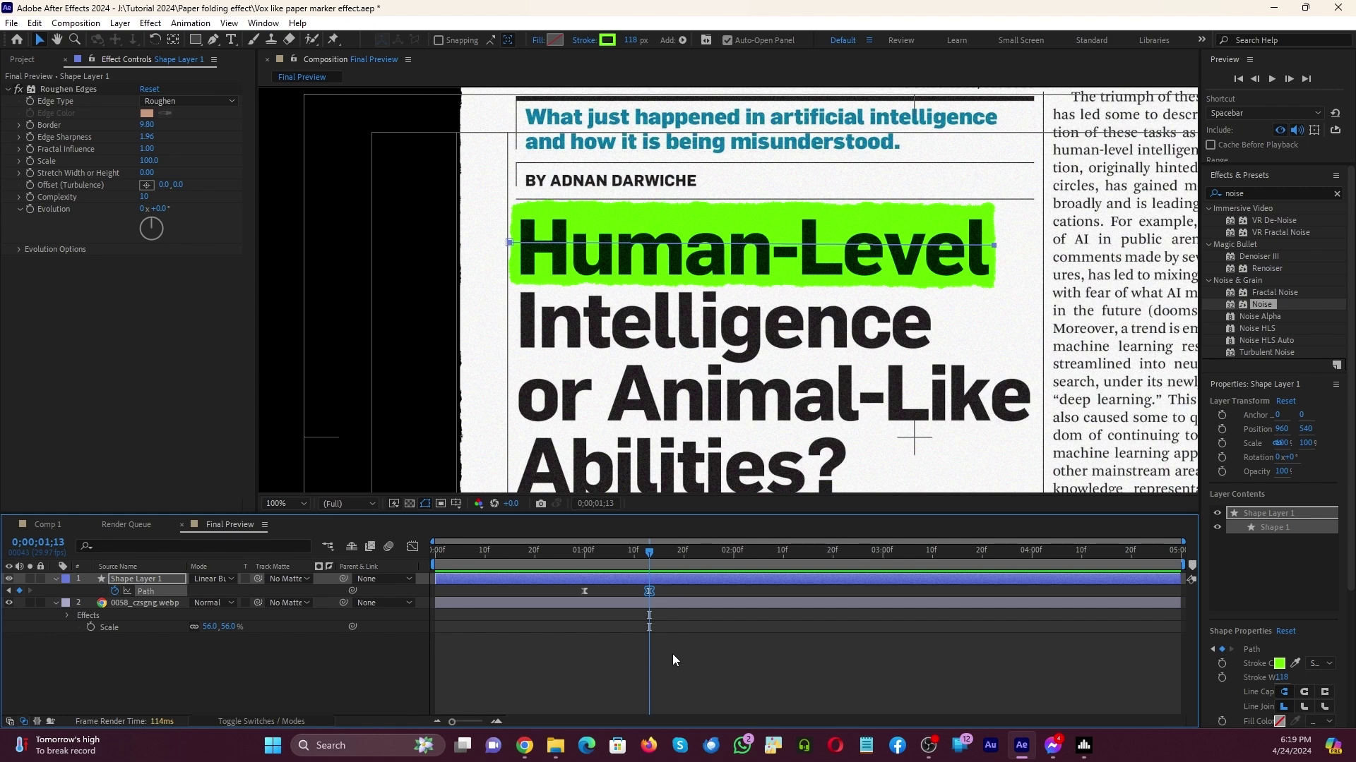
Go to the starting Path keyframe at 0;00;01;00 and add a two-node camera with the 35mm preset.
key(j)
key(comma)
key(comma)
click(136, 602)
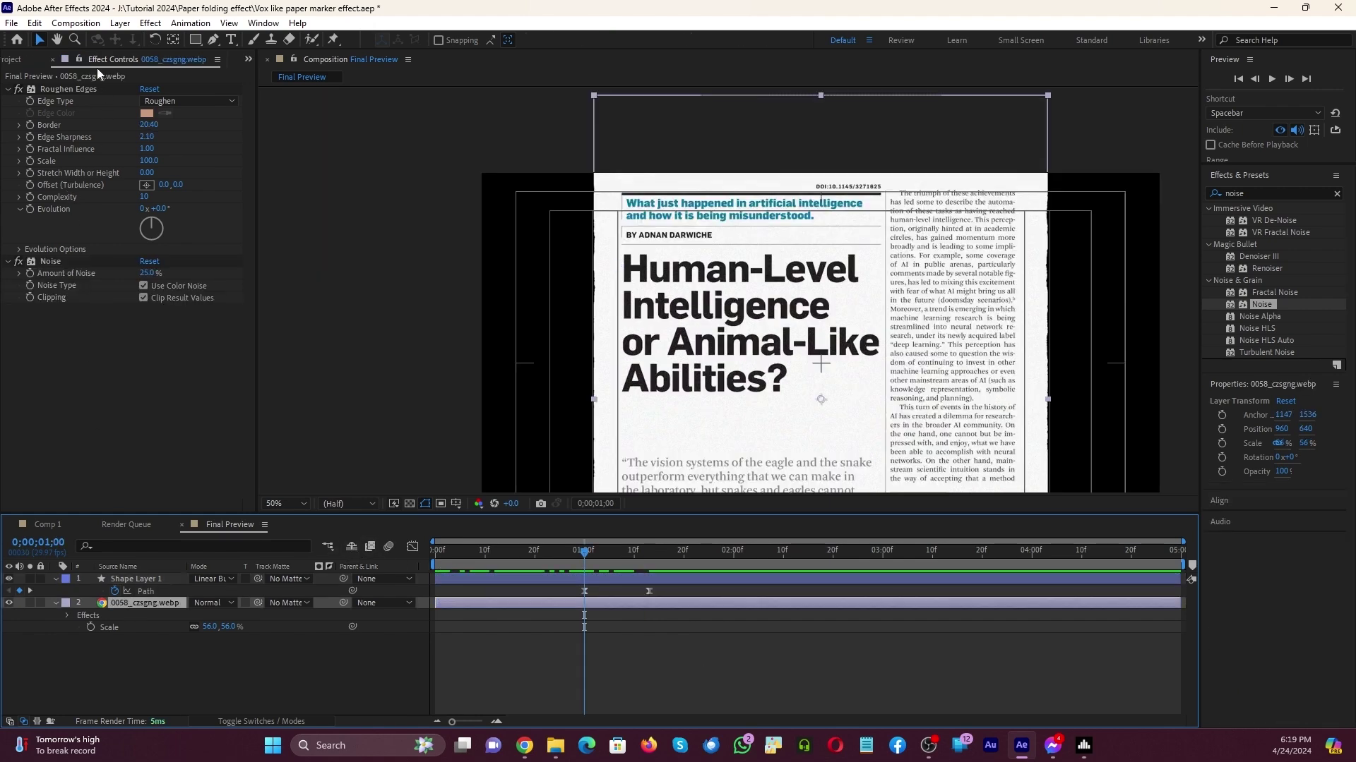
click(151, 24)
mouse_move(120, 23)
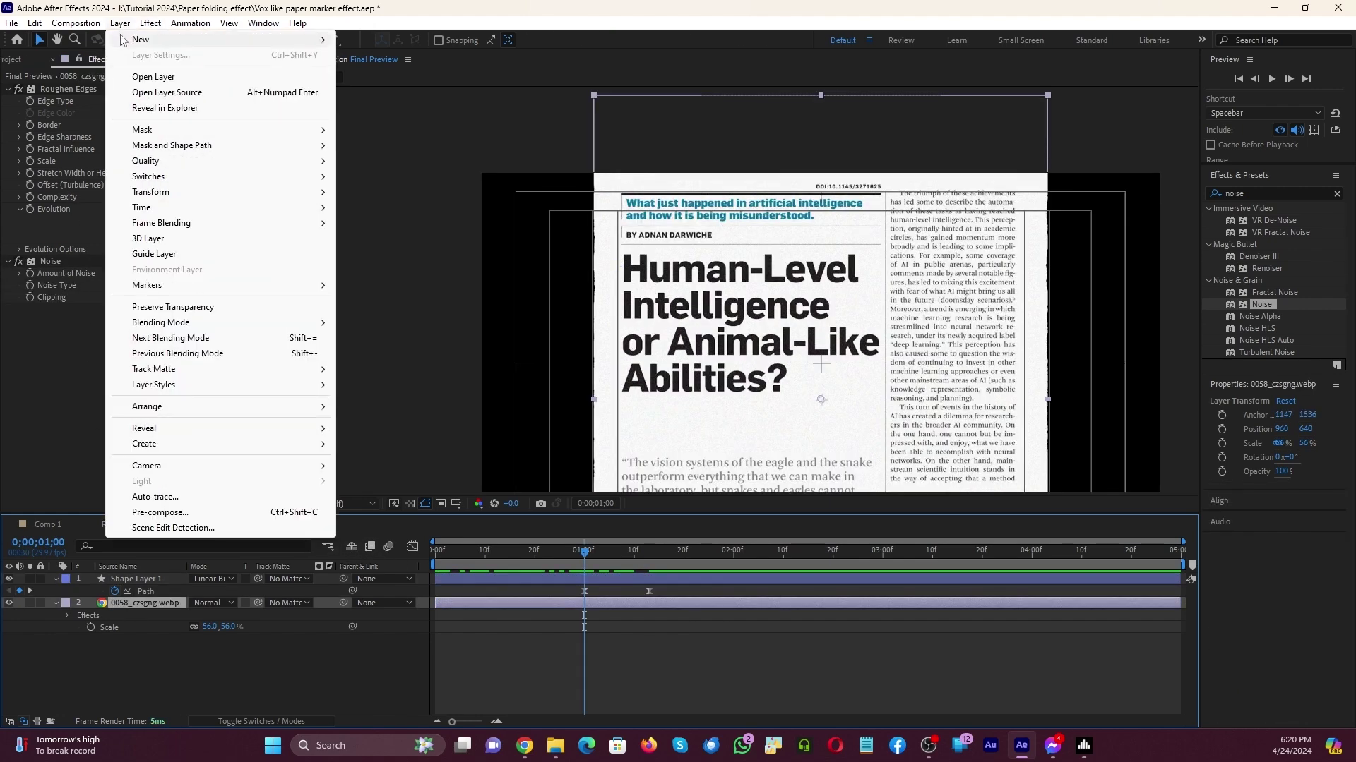
click(454, 87)
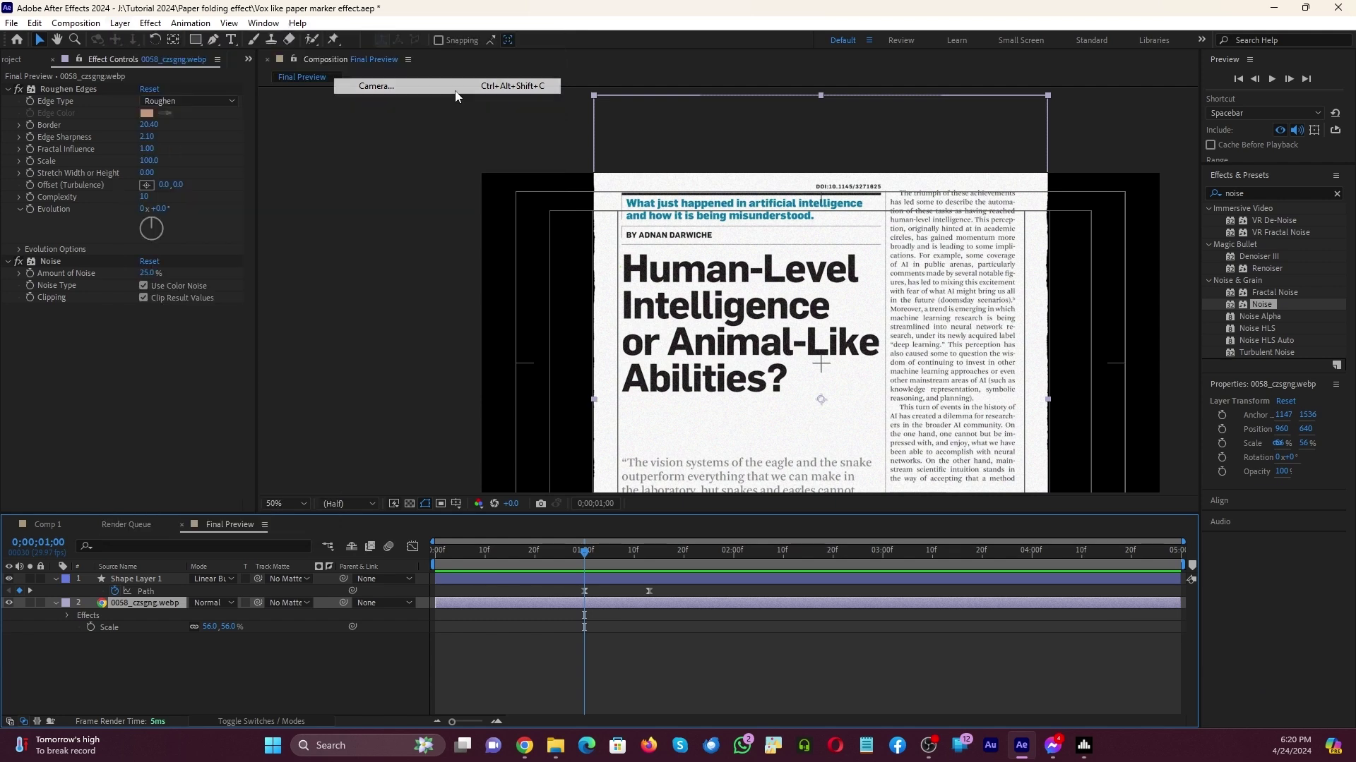
click(883, 260)
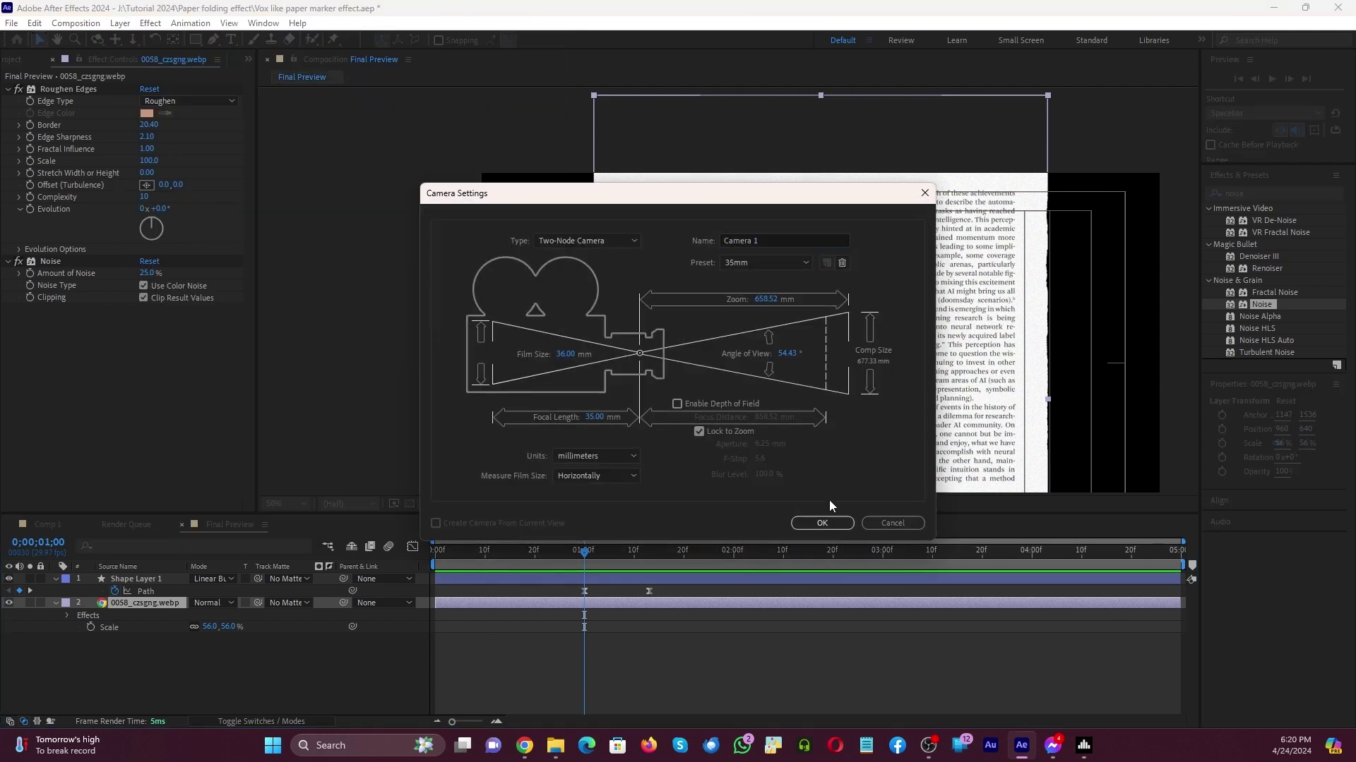
click(822, 523)
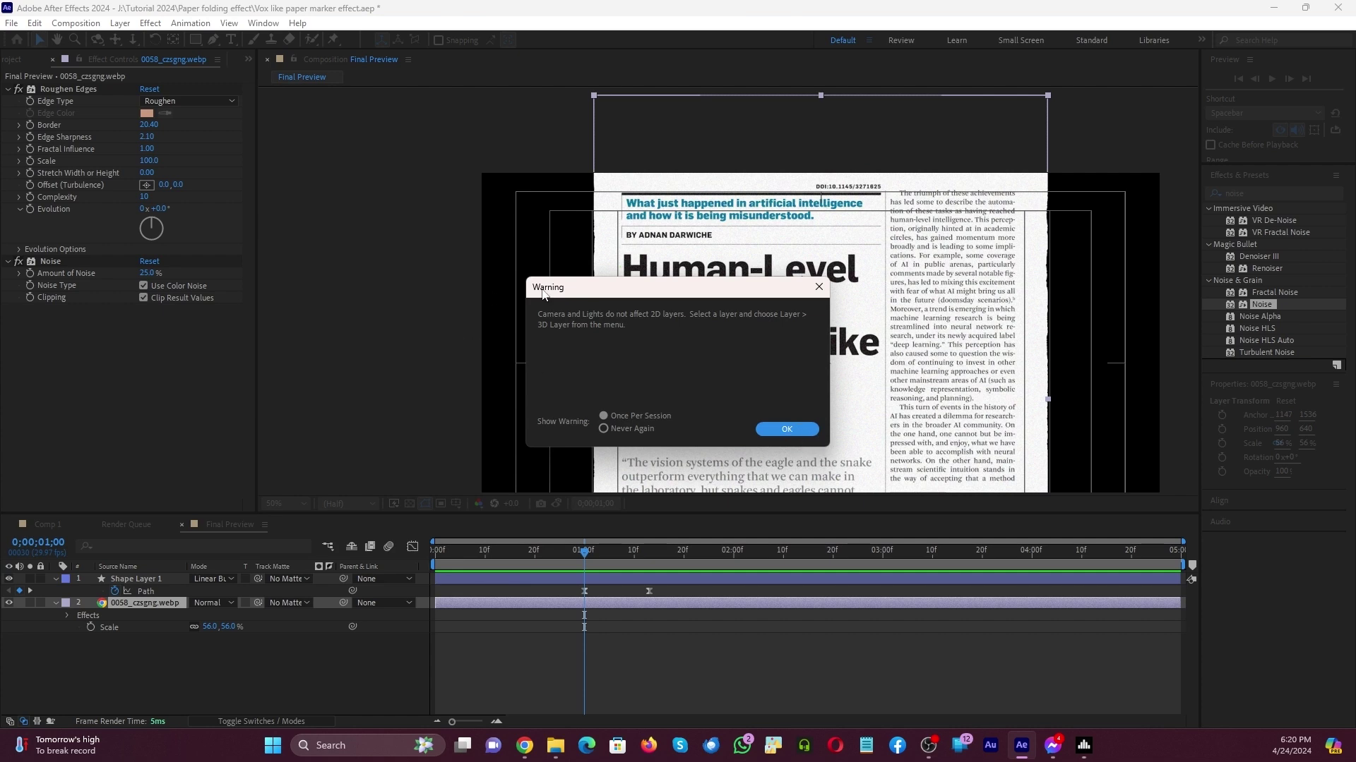
click(788, 430)
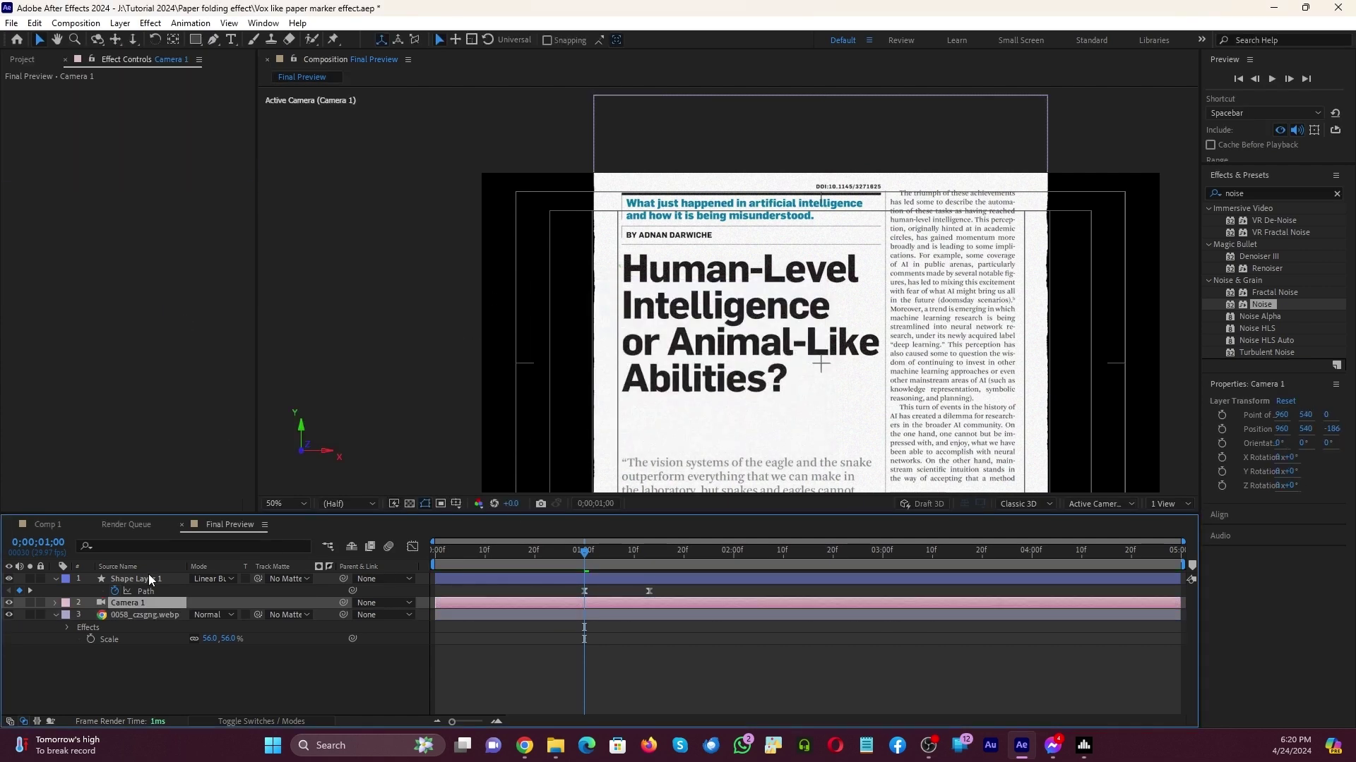
Move the camera above Shape Layer 1 in the layer stack, collapse the layers and show their switches.
click(145, 578)
click(57, 578)
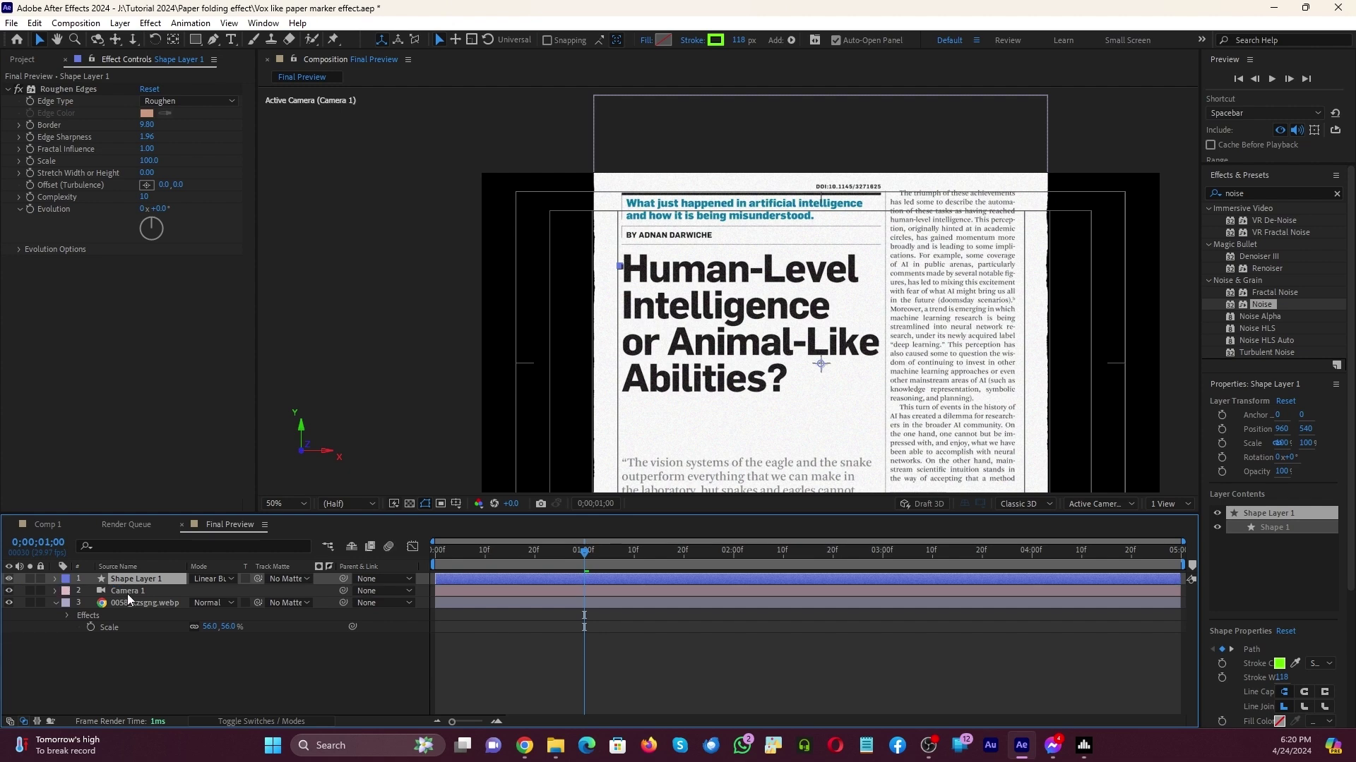
drag(127, 595, 138, 575)
click(57, 603)
key(F4)
click(57, 604)
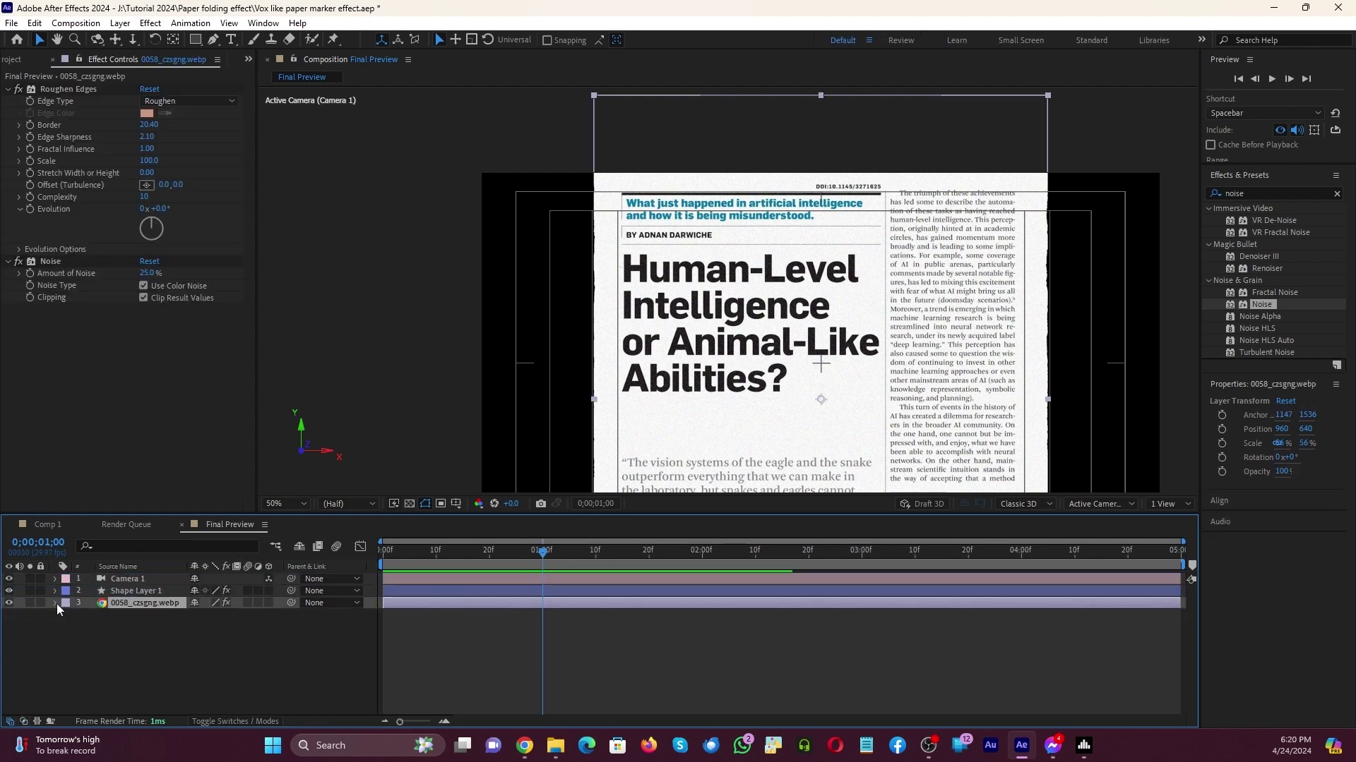
Turn Shape Layer 1 and the 0058_czsgng.webp layer into 3D layers.
click(268, 591)
click(269, 603)
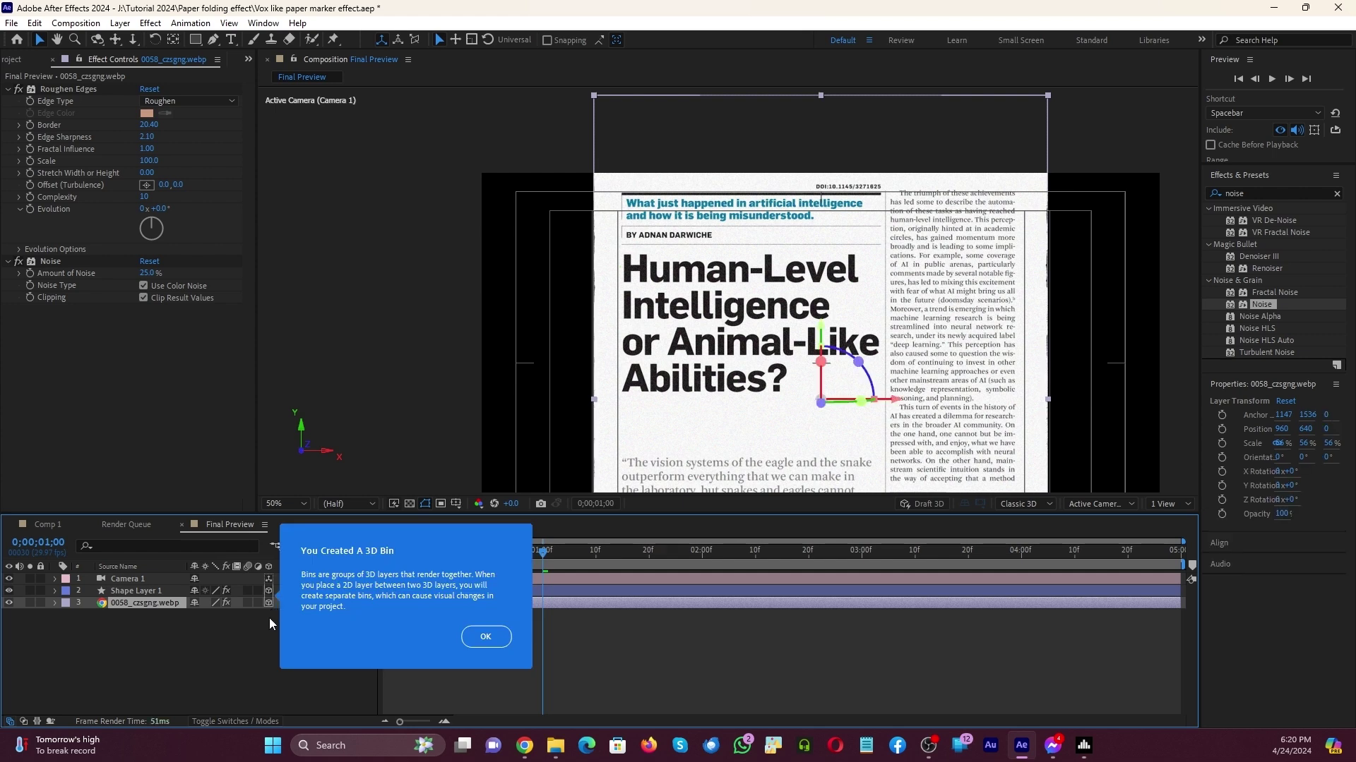
click(485, 637)
Keyframe Camera 1's Point of Interest and Position at 0;00;01;00, and at 0;00;01;13 push in on the headline to about 916.7, 510.9, -1340.1.
click(56, 578)
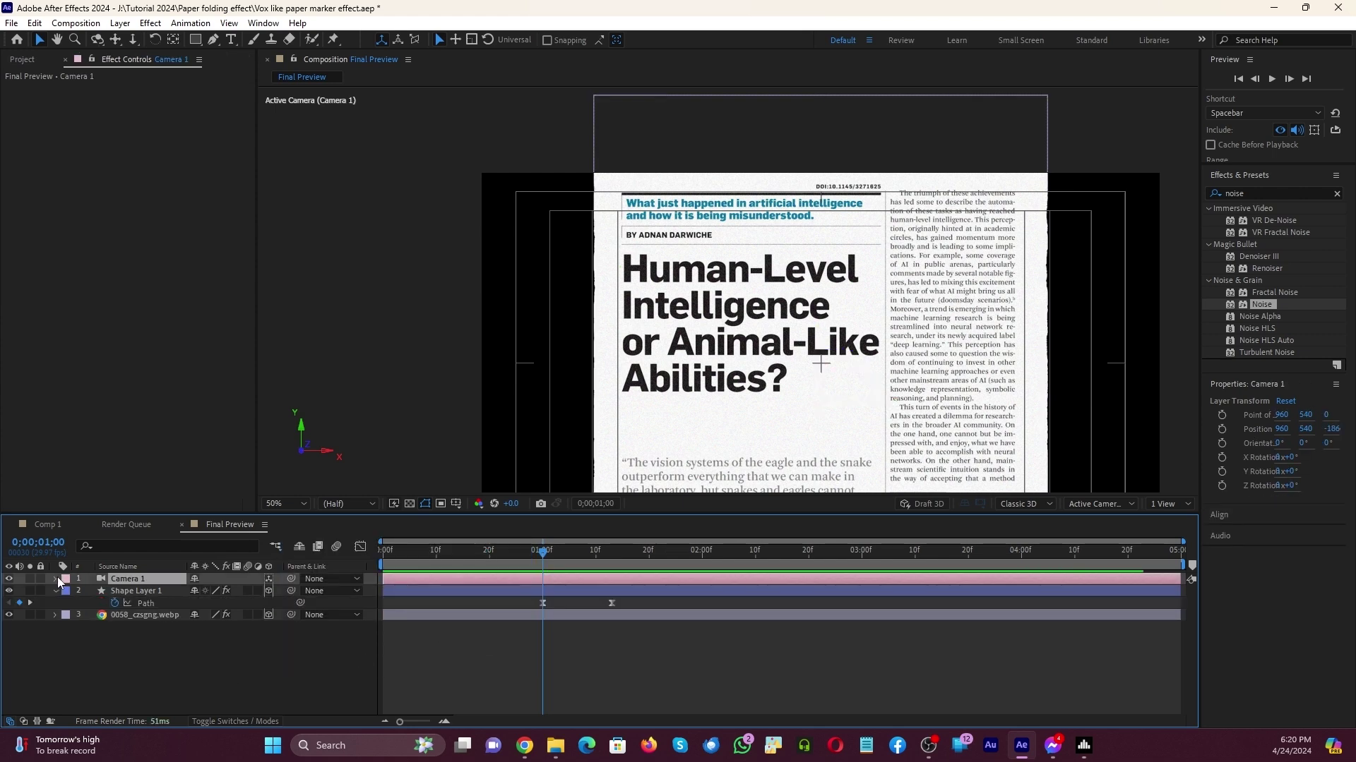
click(67, 592)
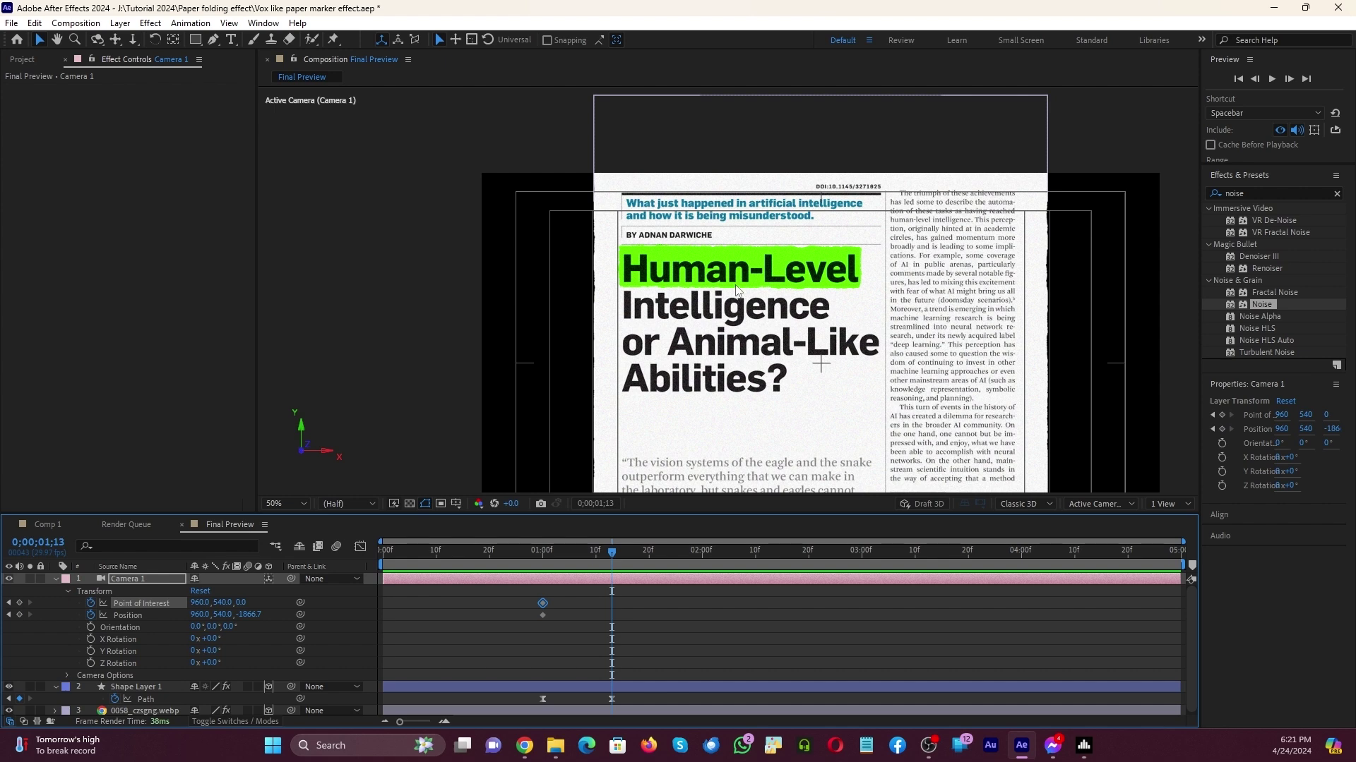
click(133, 42)
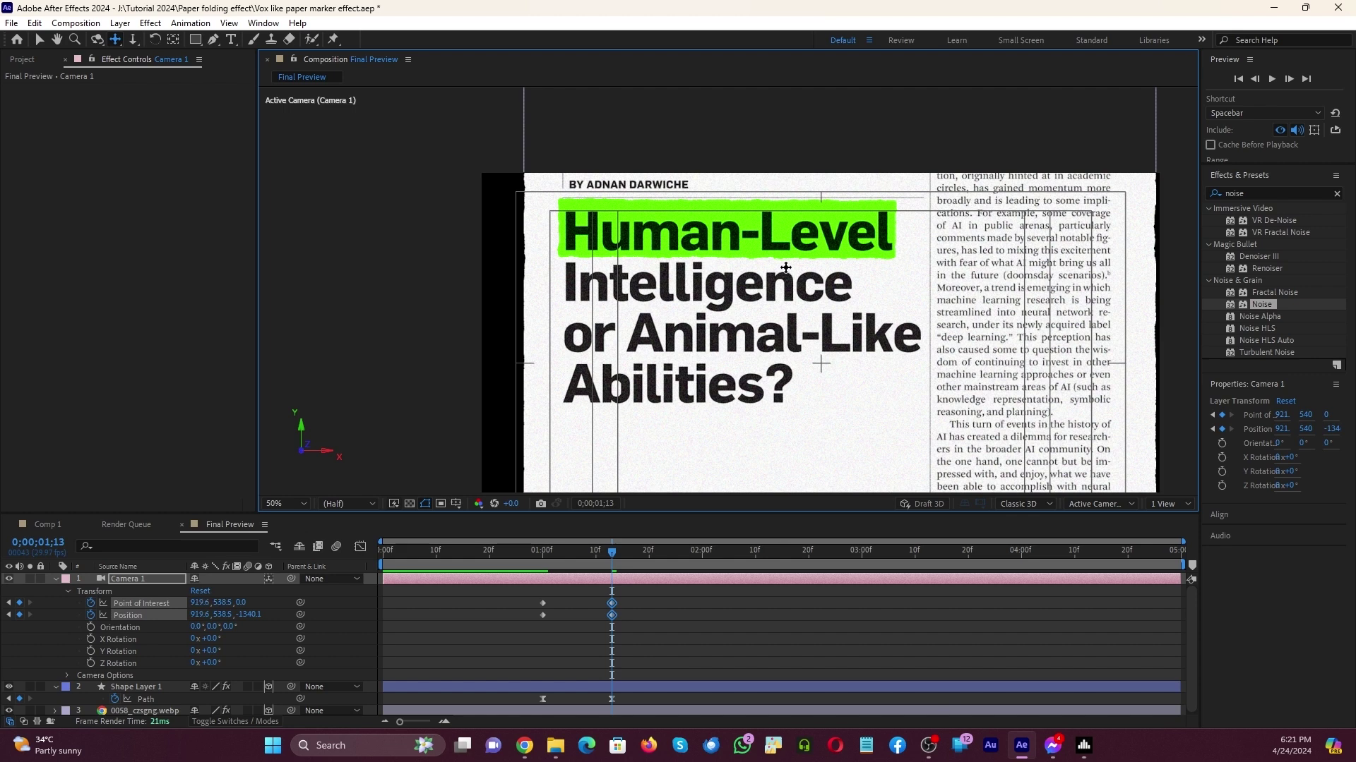
drag(785, 268, 788, 284)
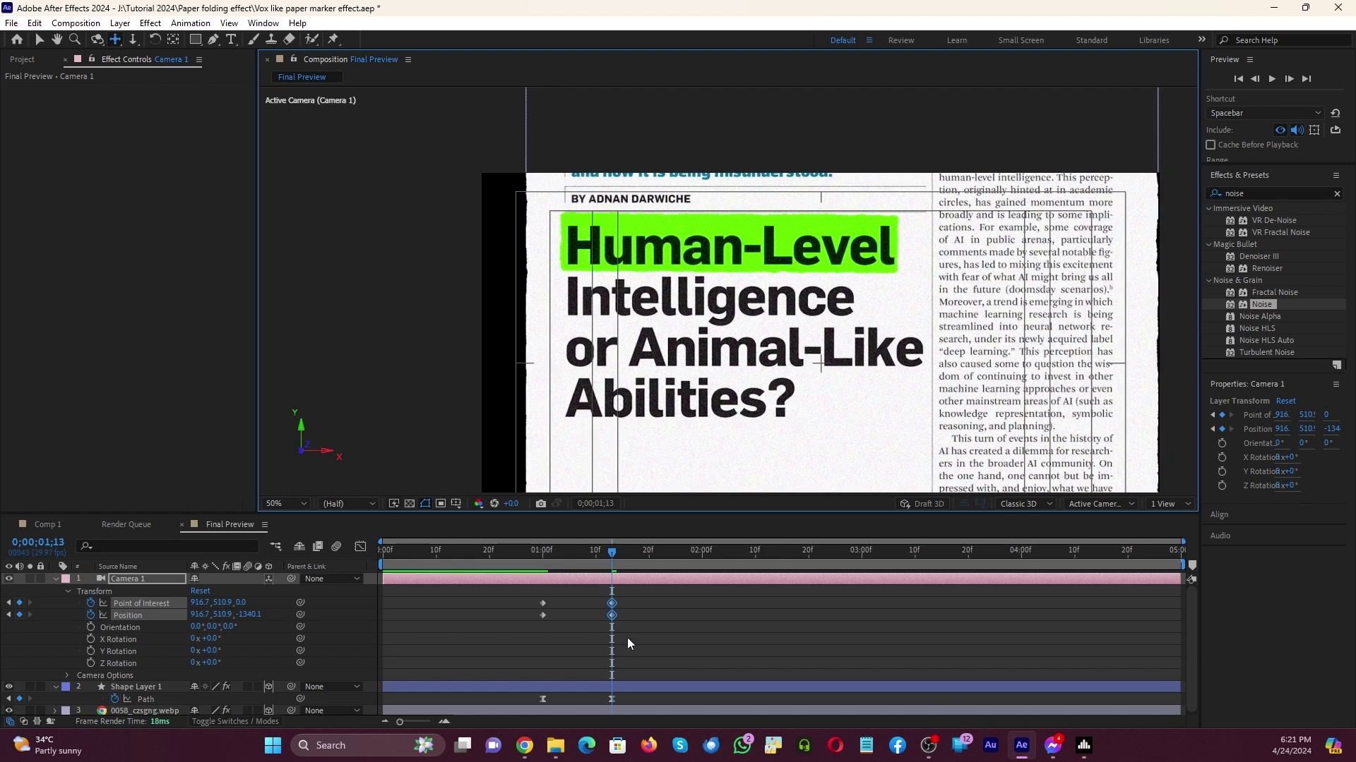
Apply Easy Ease to the camera's keyframes at 0;00;01;13 and preview the push-in from the start.
key(F9)
drag(498, 558, 310, 566)
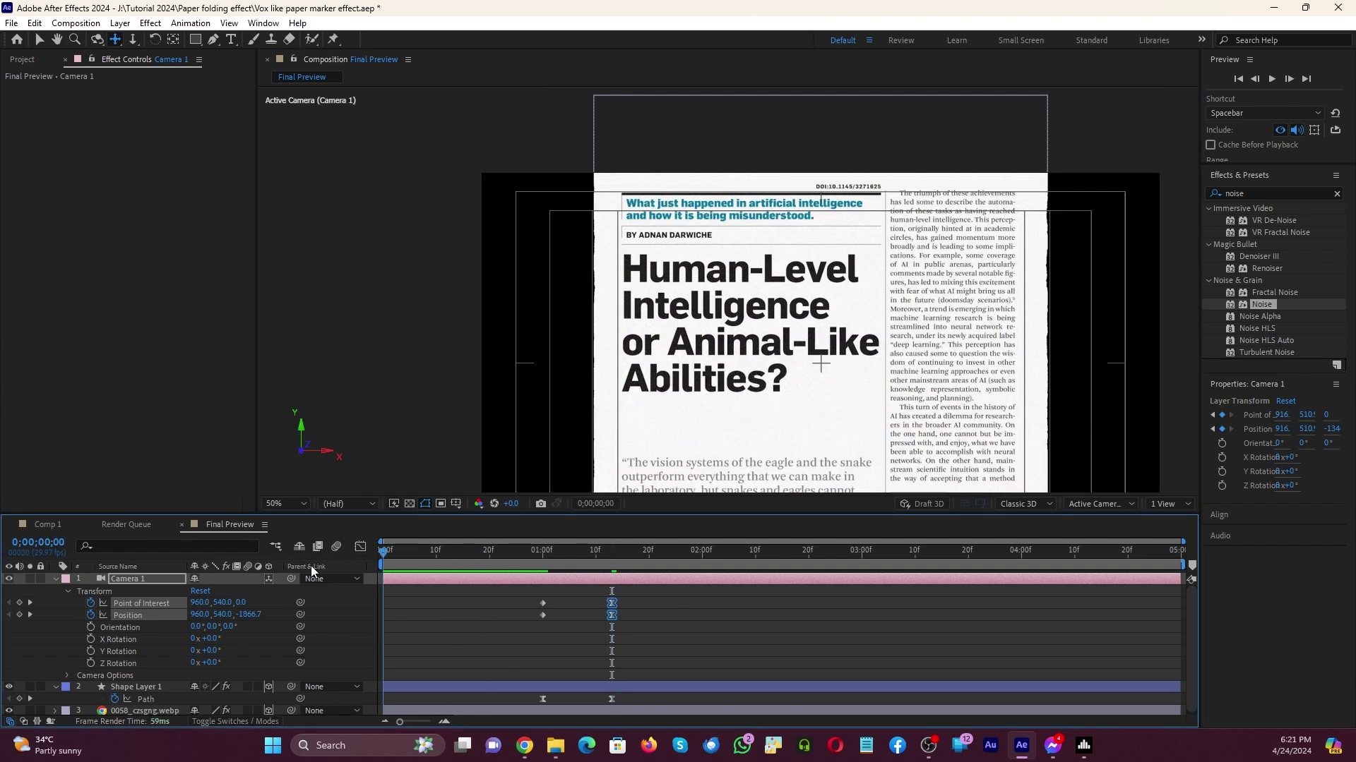
key(space)
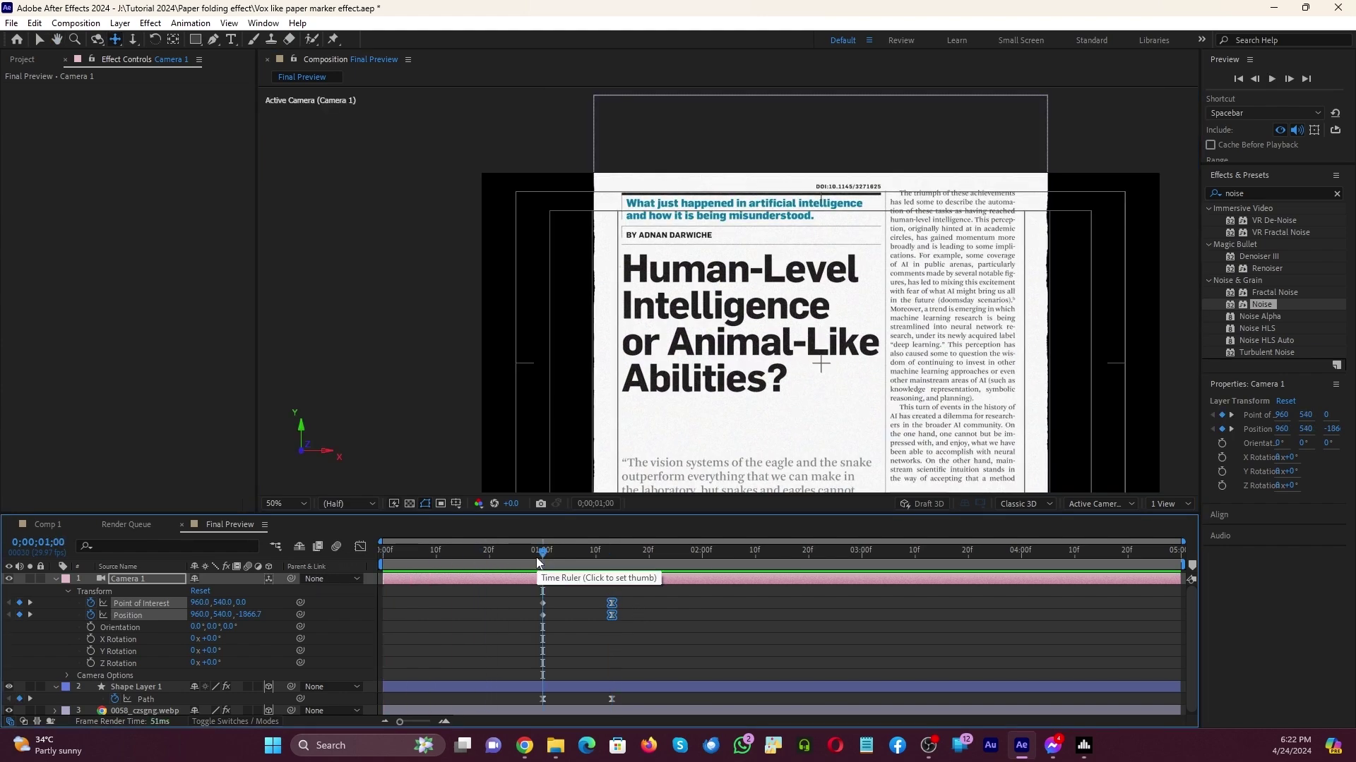
Create an adjustment layer below Camera 1 and apply Fast Box Blur to it.
click(120, 23)
mouse_move(136, 43)
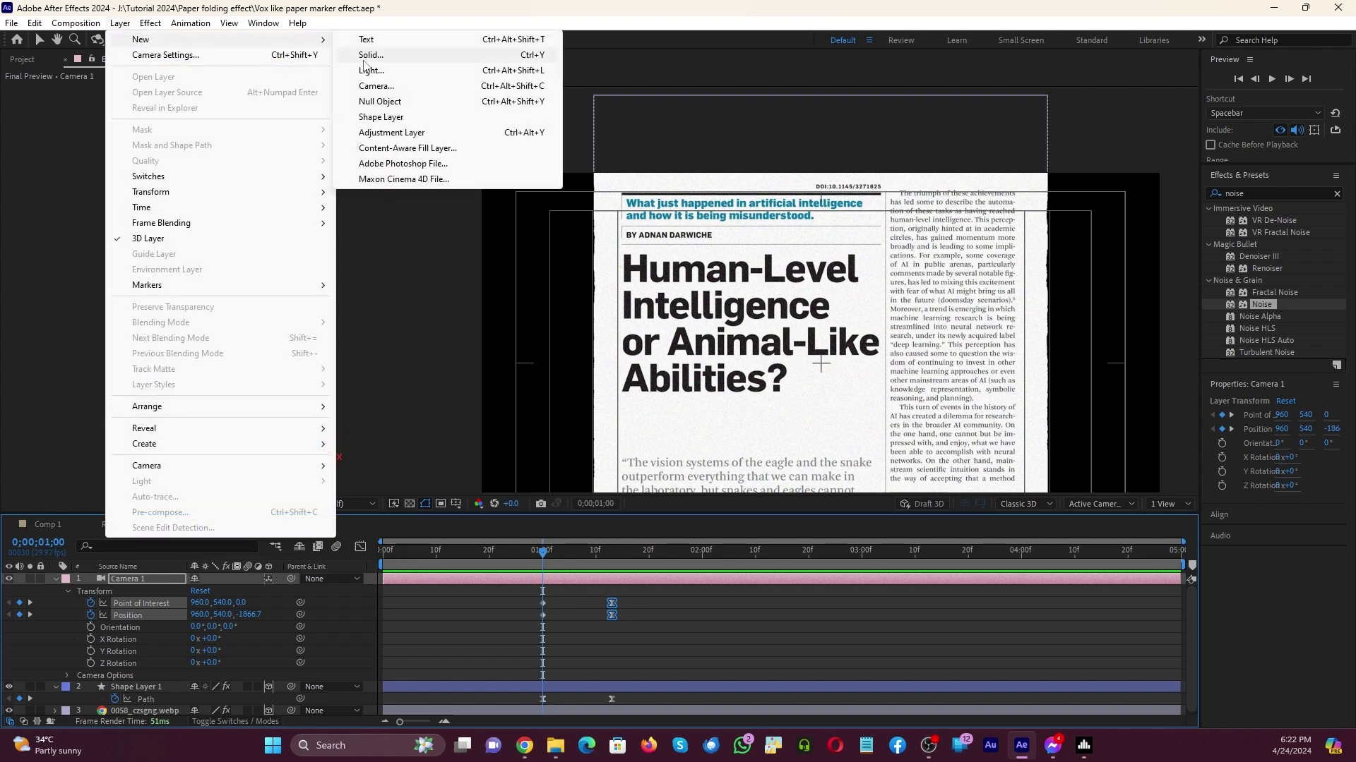
click(448, 131)
click(150, 23)
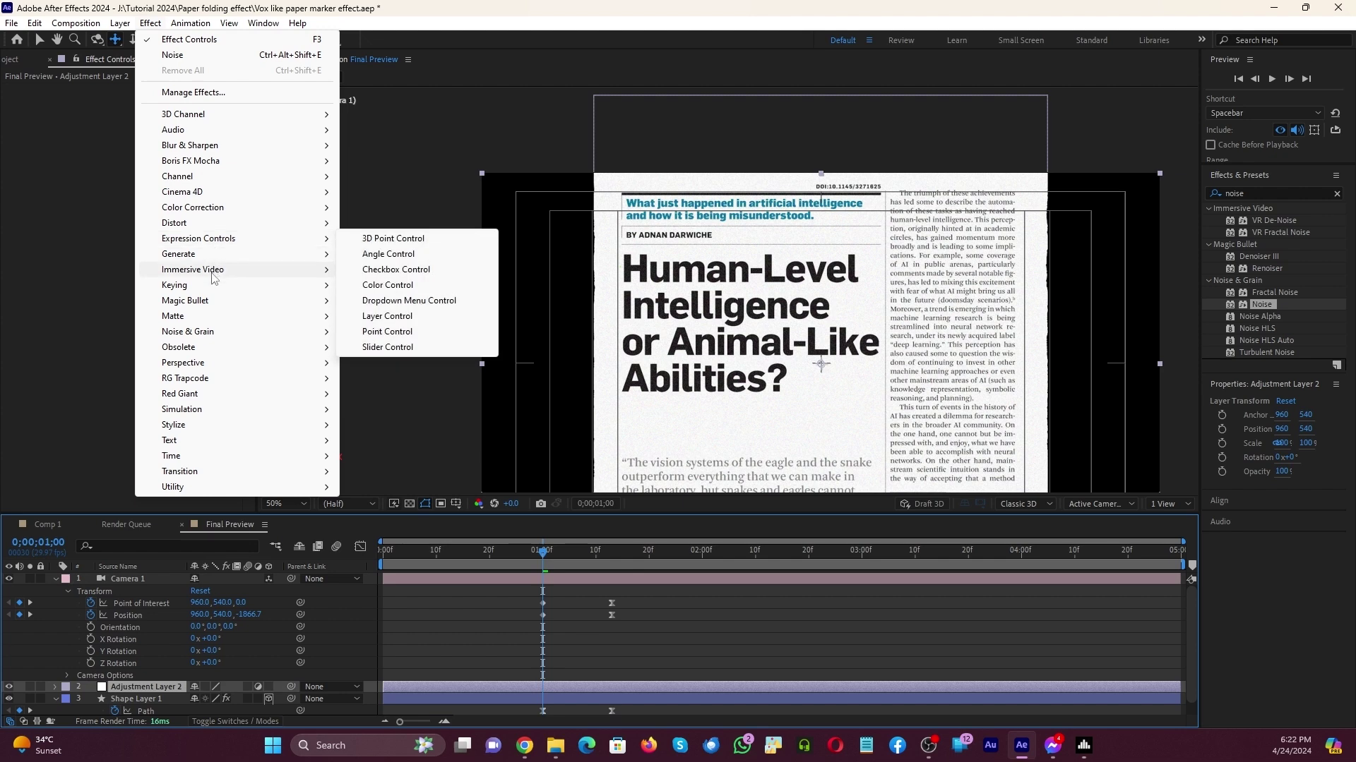
mouse_move(233, 145)
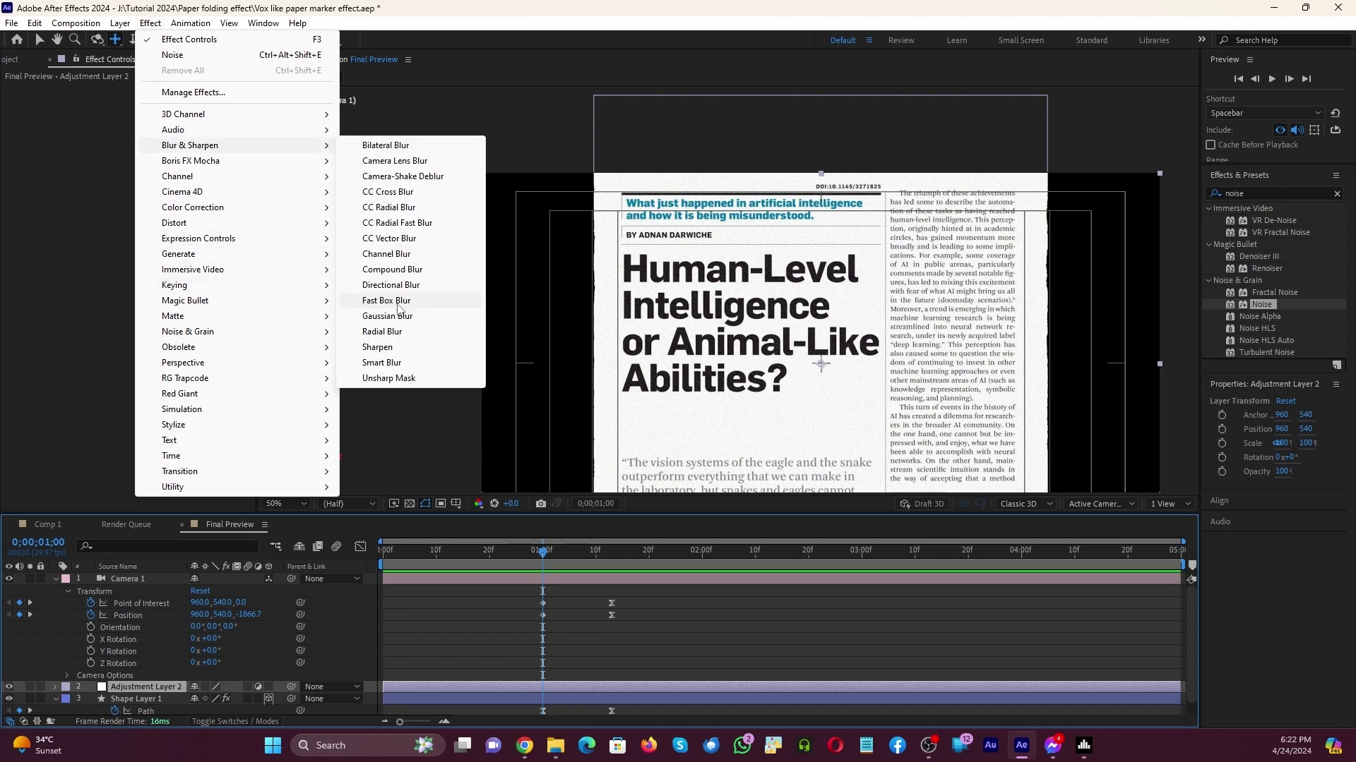
click(398, 302)
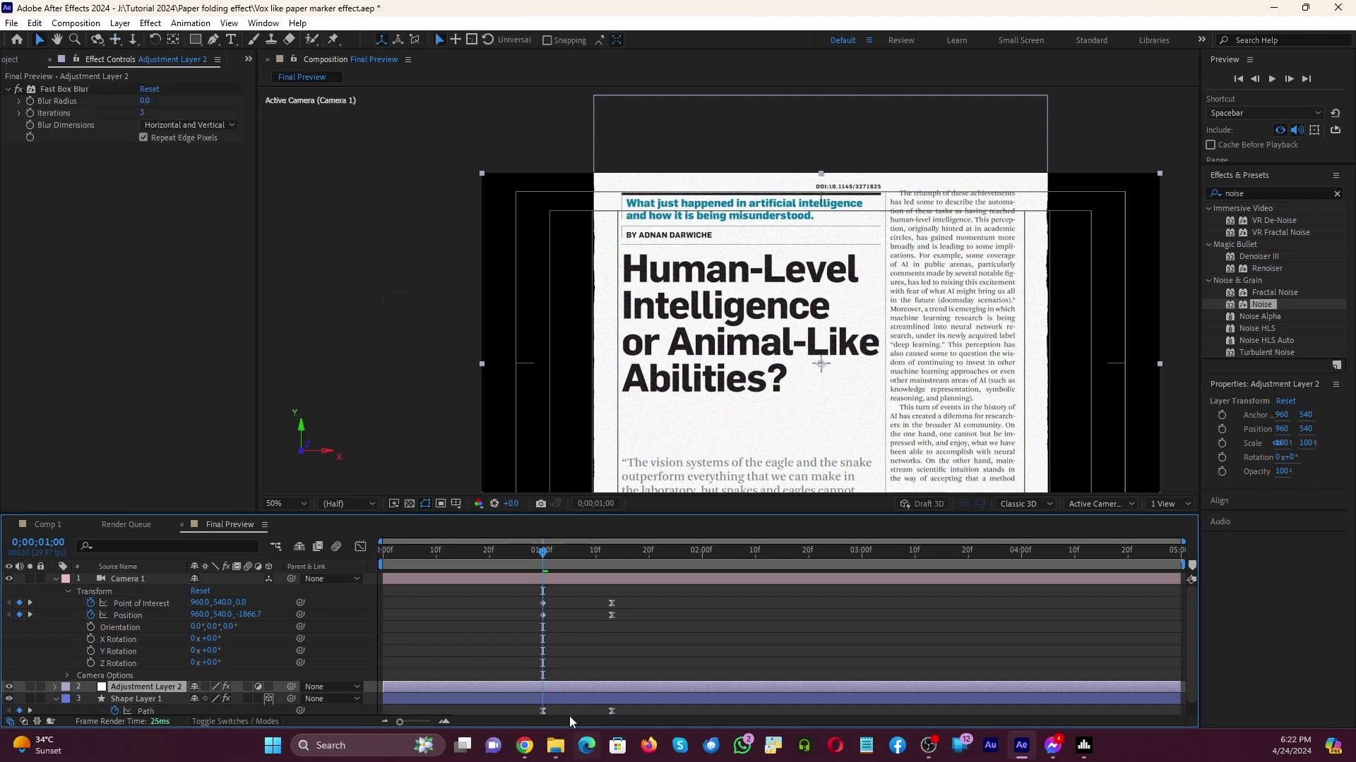
Trim Adjustment Layer 2 to run from 0;00;01;00 to 0;00;01;08, splitting it there and deleting the later part.
drag(384, 688, 542, 687)
click(585, 557)
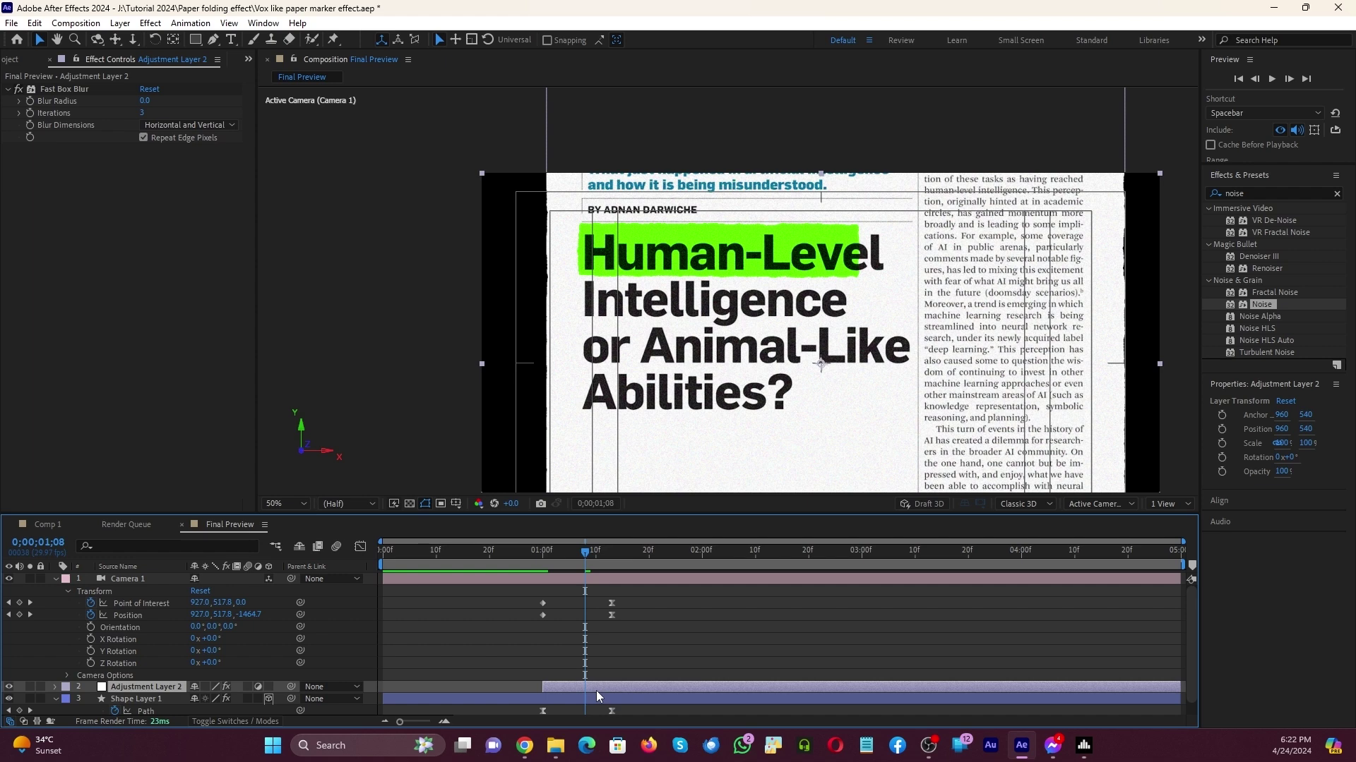
key(ctrl+shift+d)
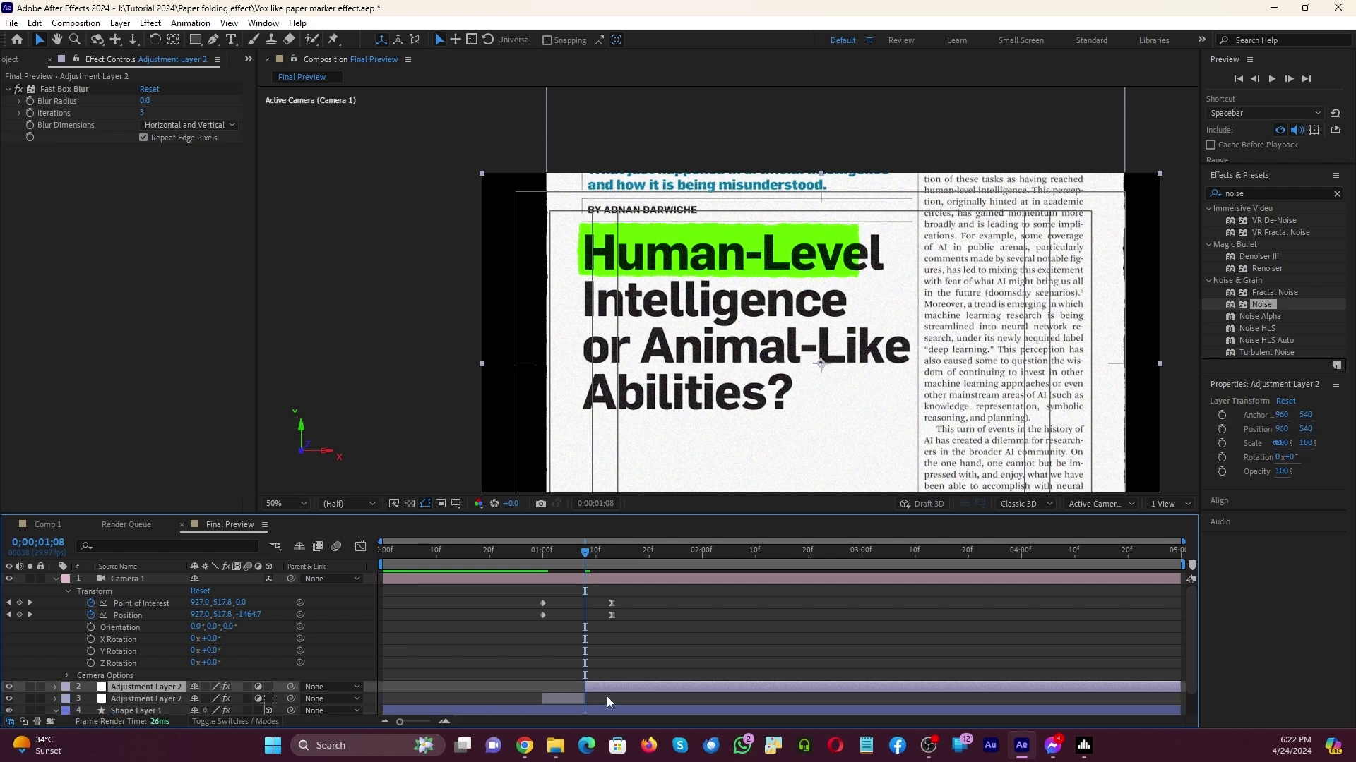
click(641, 692)
click(643, 683)
key(Delete)
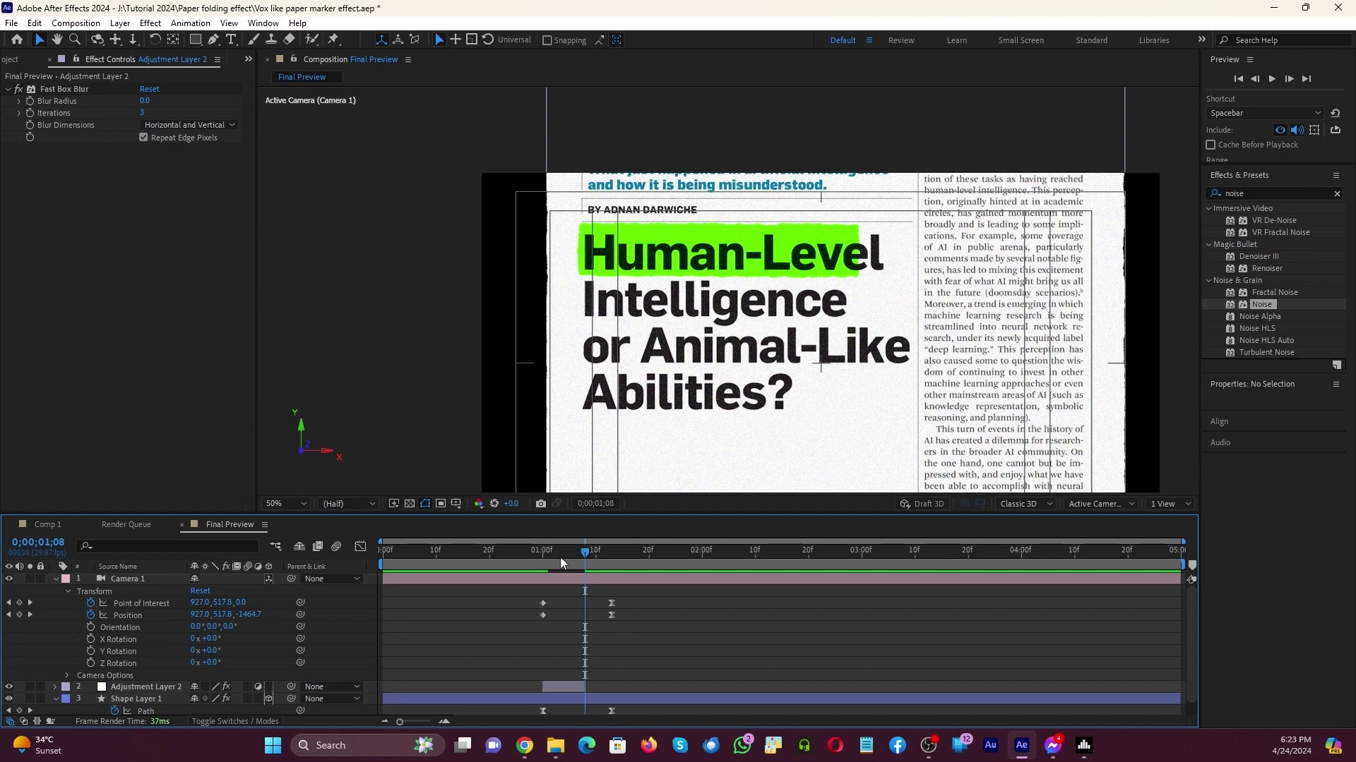
Set Adjustment Layer 2's blur radius to 6 and preview the blurred push-in from the start.
mouse_move(560, 557)
mouse_down()
mouse_move(597, 580)
mouse_move(570, 578)
mouse_up()
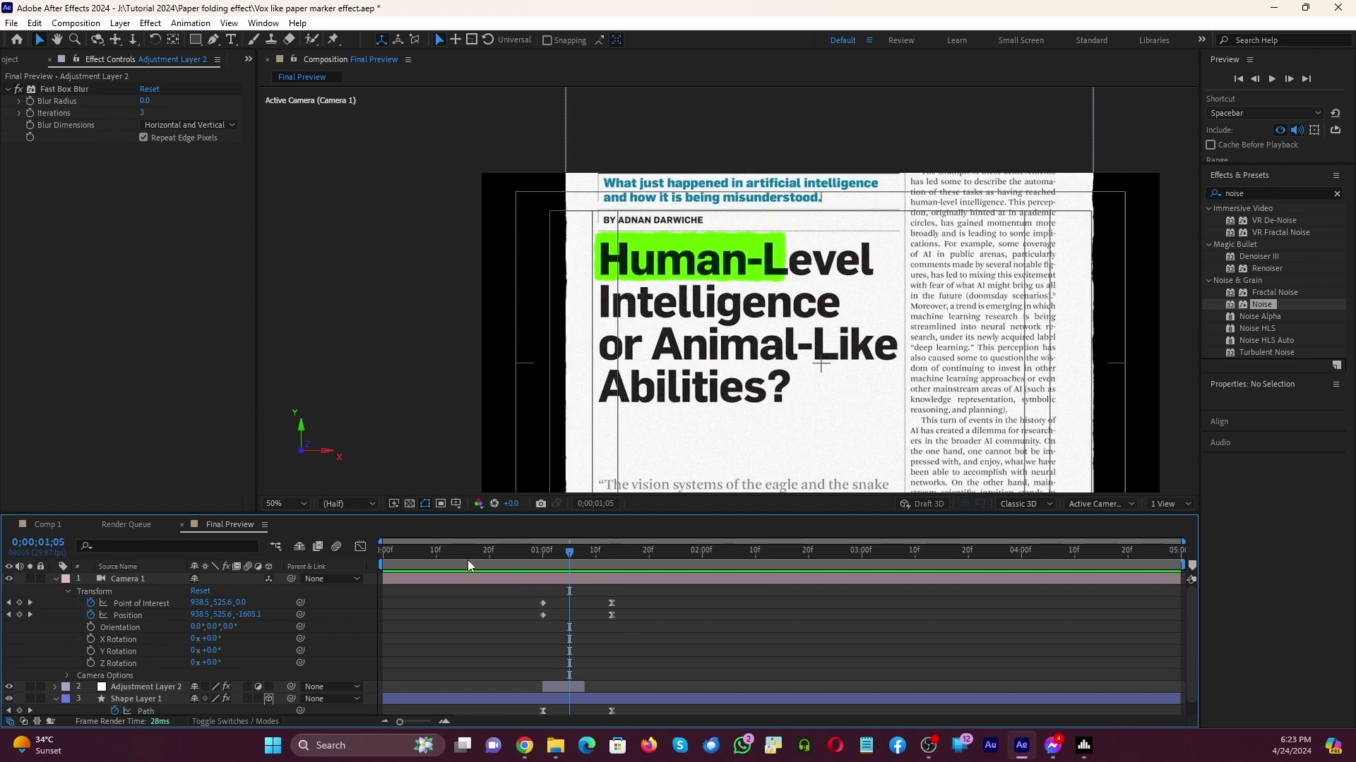
drag(145, 101, 180, 106)
click(152, 101)
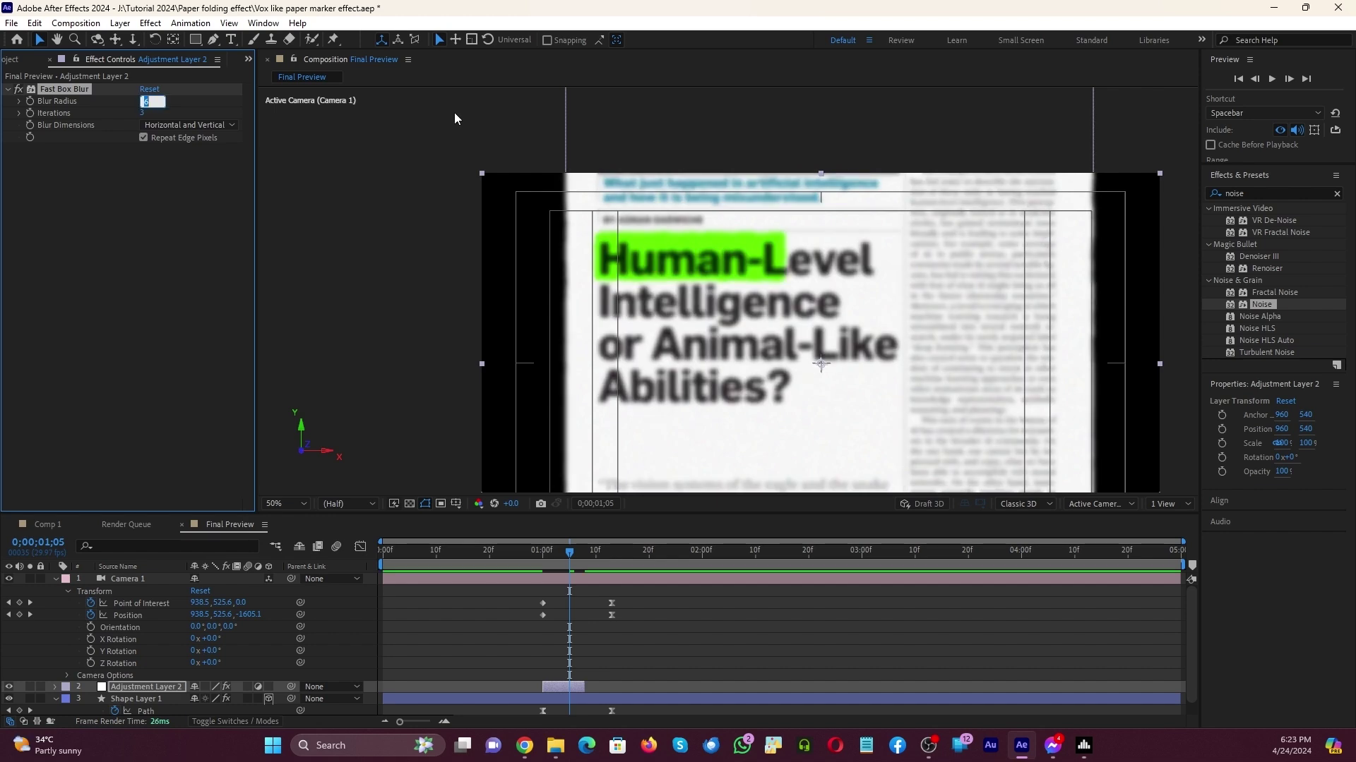
click(351, 186)
drag(513, 558, 315, 558)
key(space)
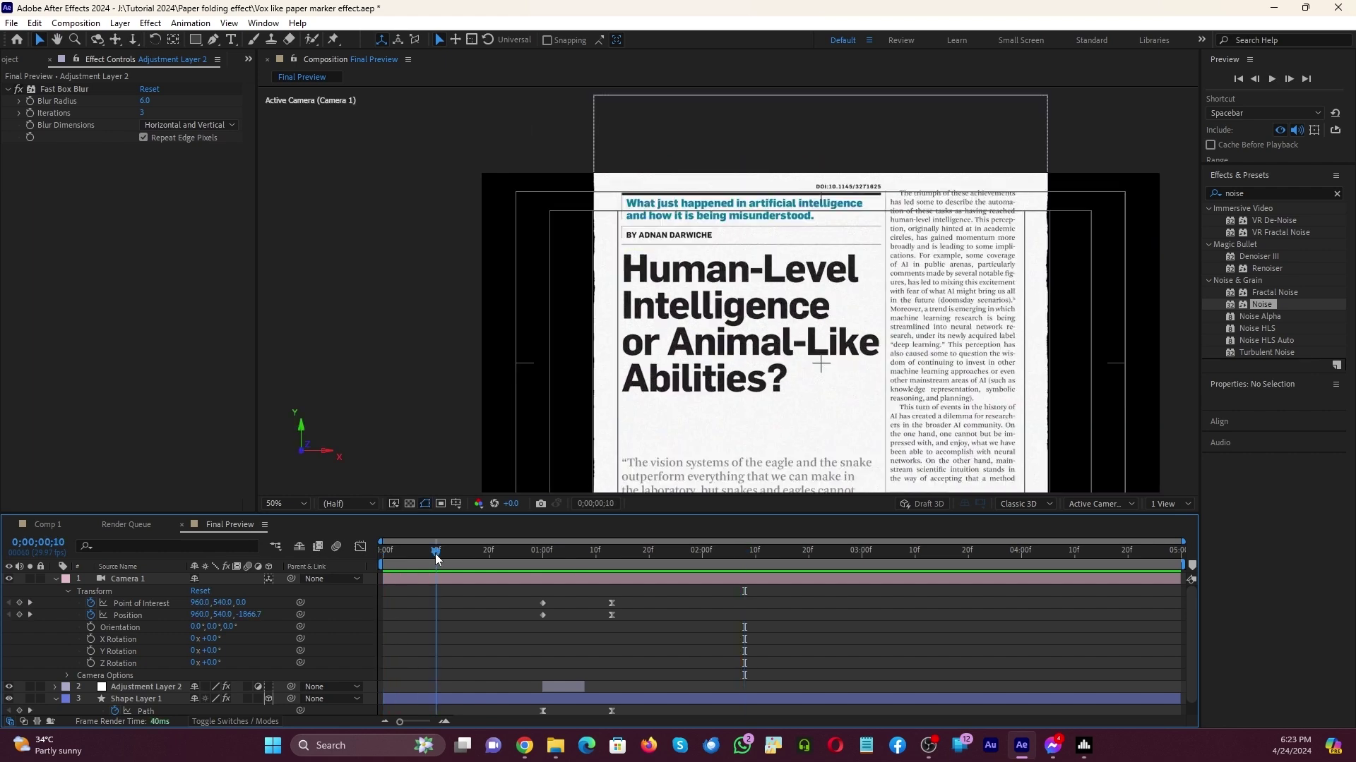
Add the pexels marble image from the project as the lowest layer of Final Preview and scale it to 46%.
click(248, 58)
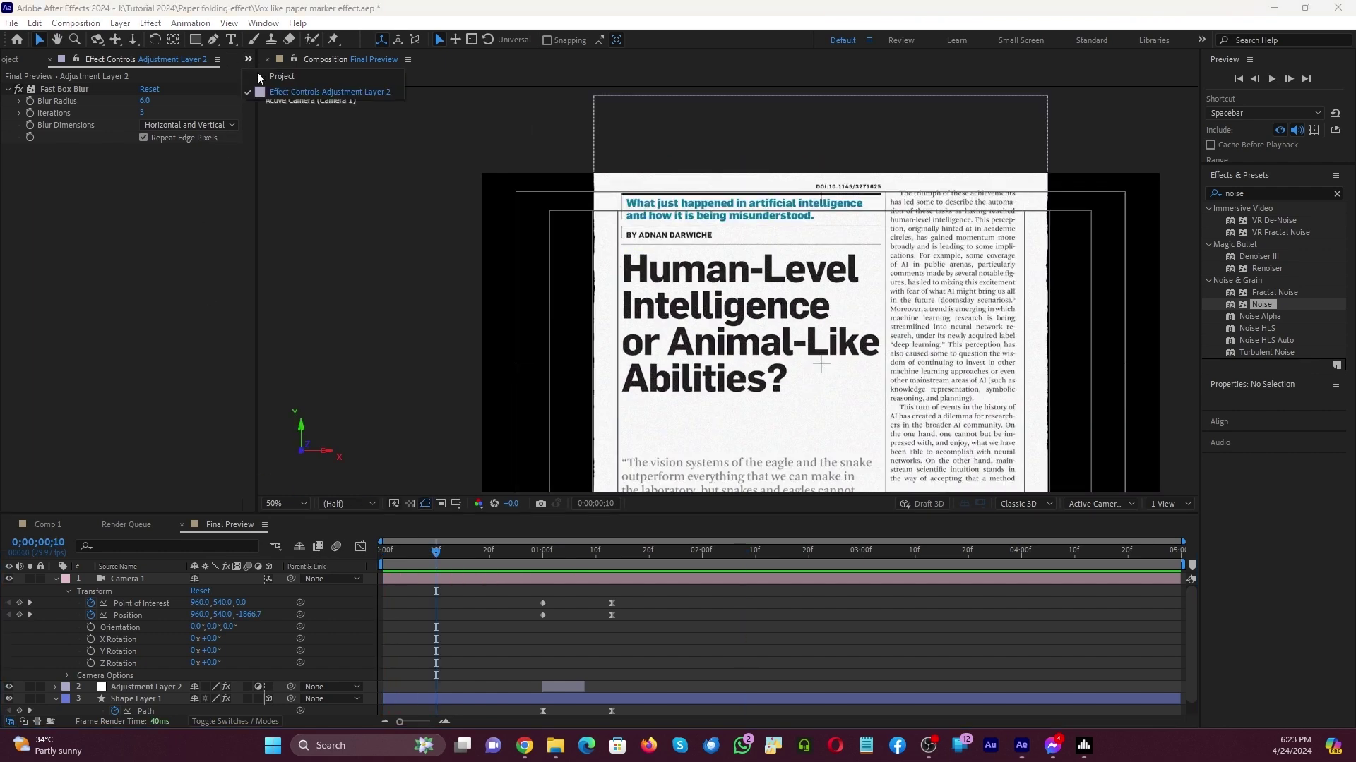
click(262, 83)
click(54, 580)
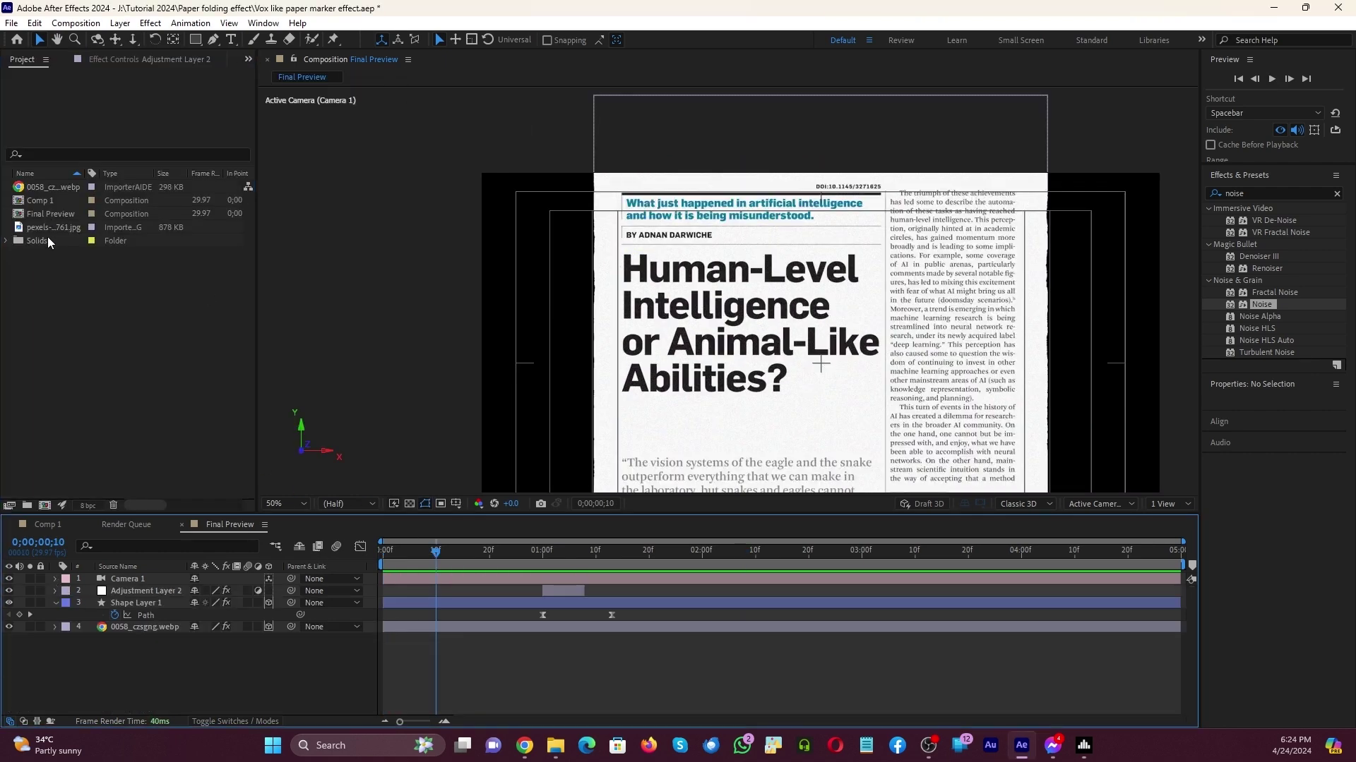
drag(49, 228, 151, 662)
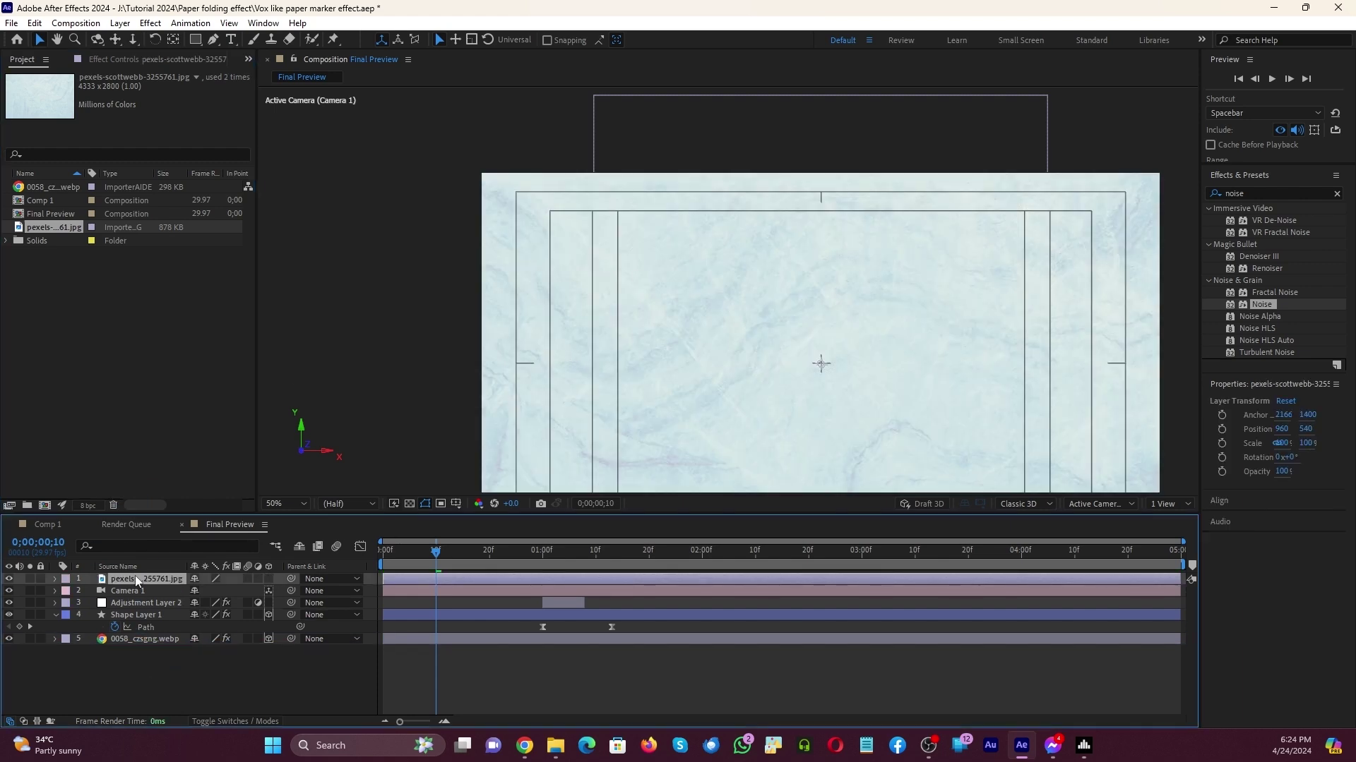
key(s)
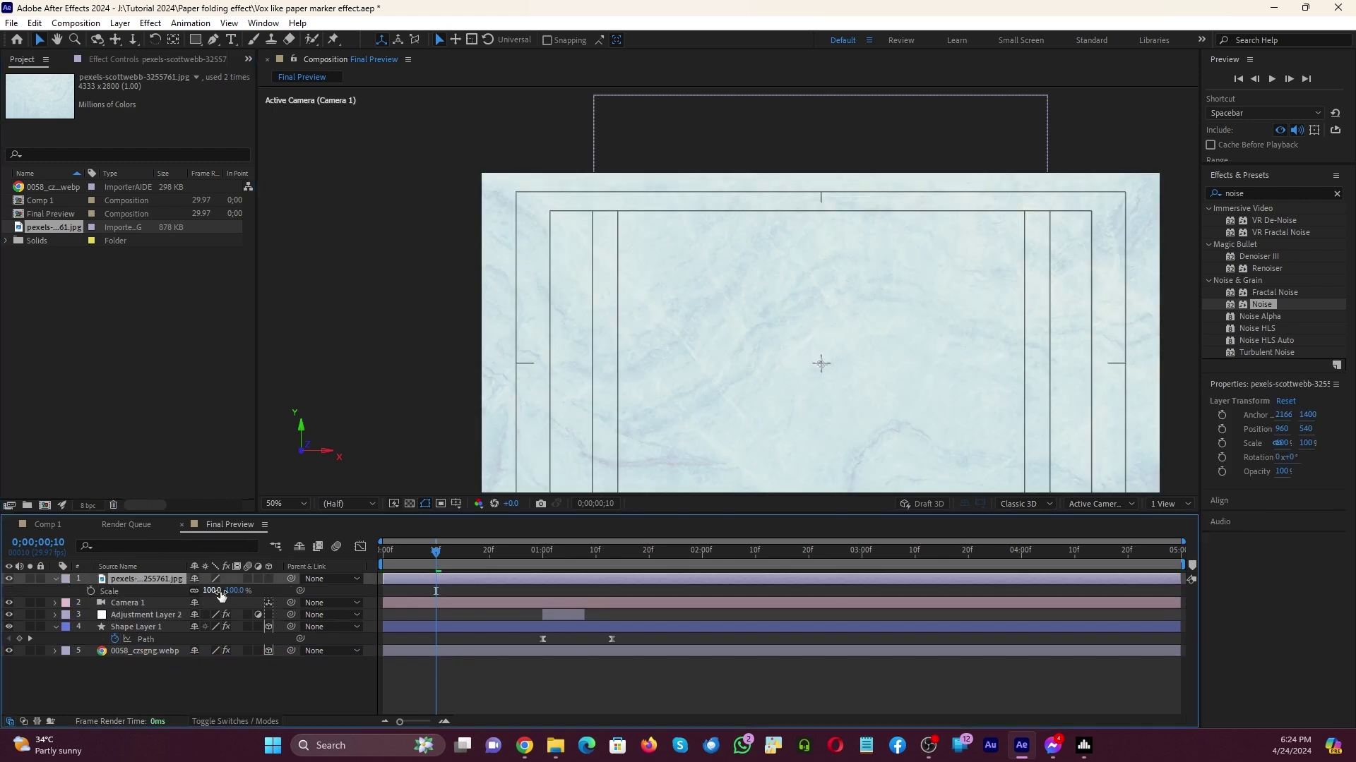
drag(212, 590, 158, 662)
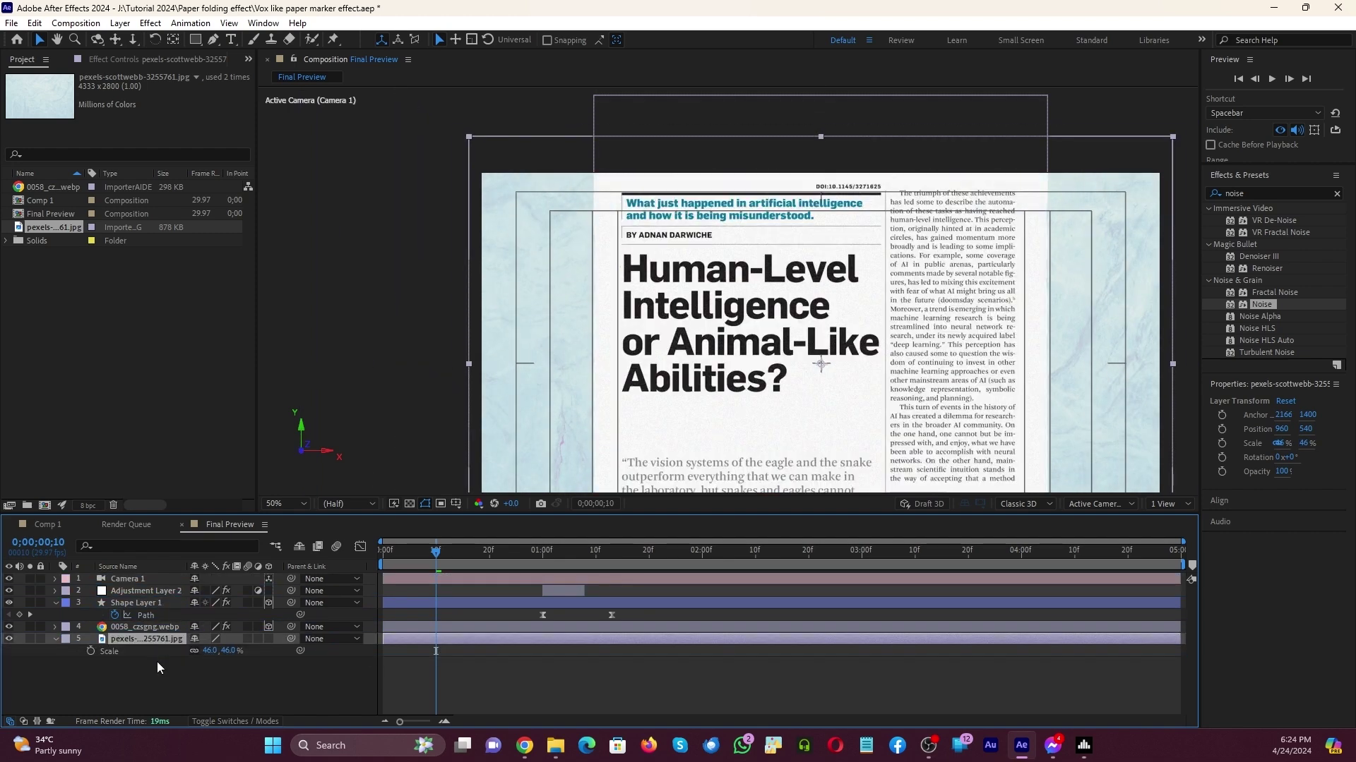
Apply the Tint effect to the pexels background image layer to remove its blue color.
click(150, 25)
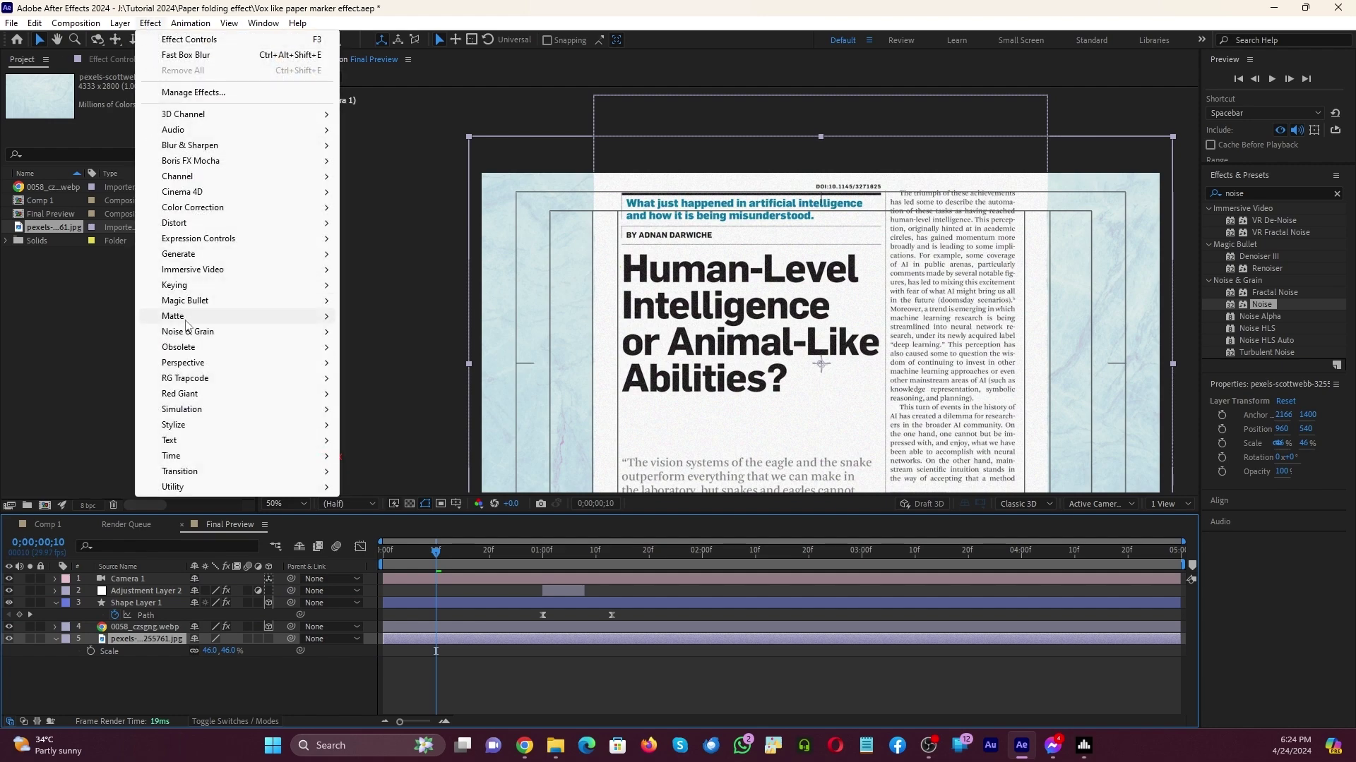
mouse_move(212, 209)
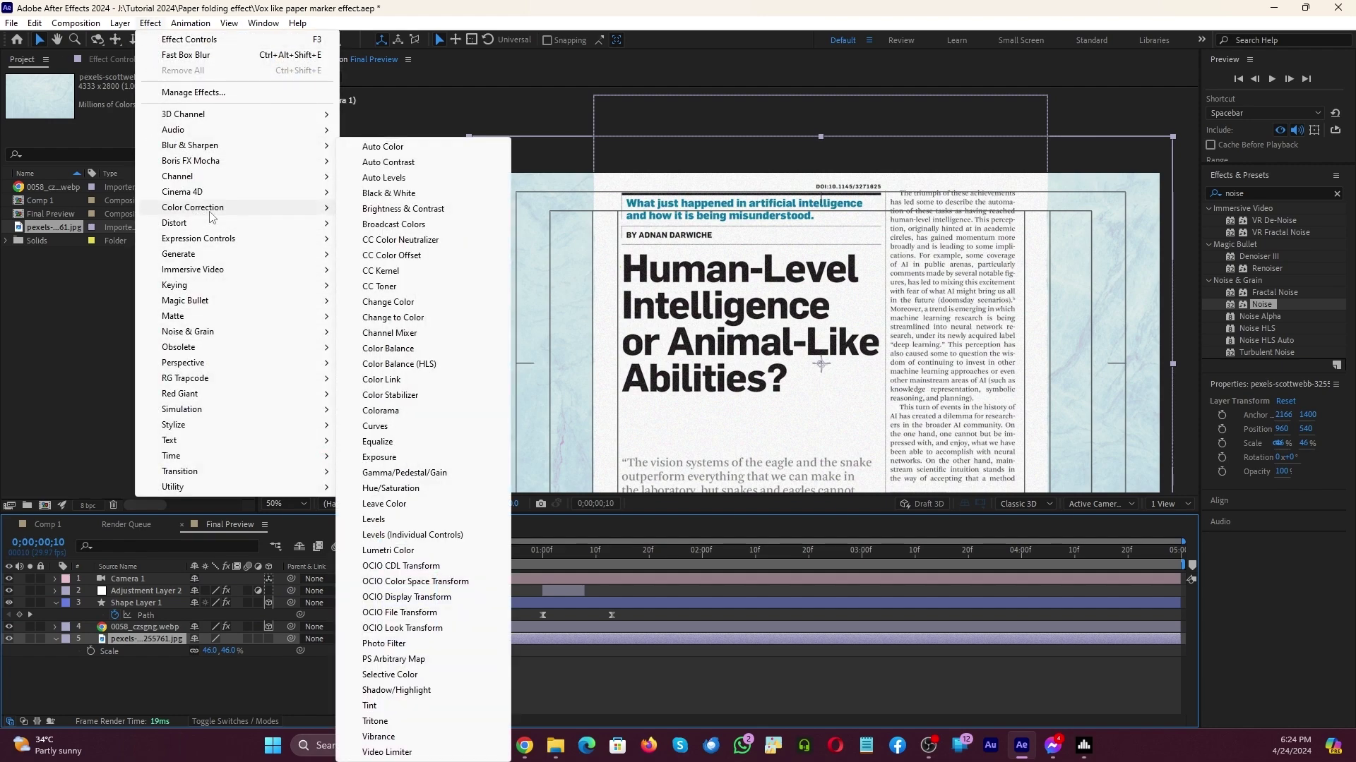
click(369, 706)
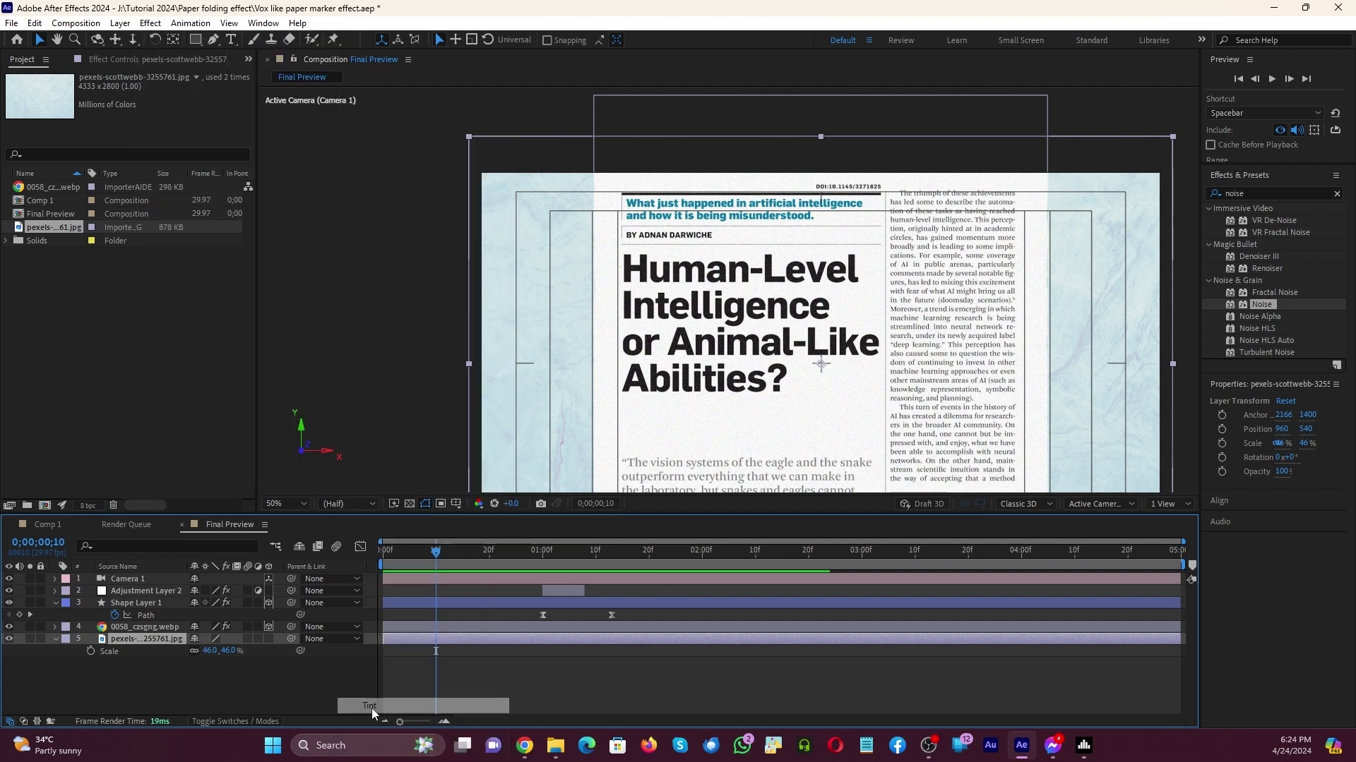
click(404, 639)
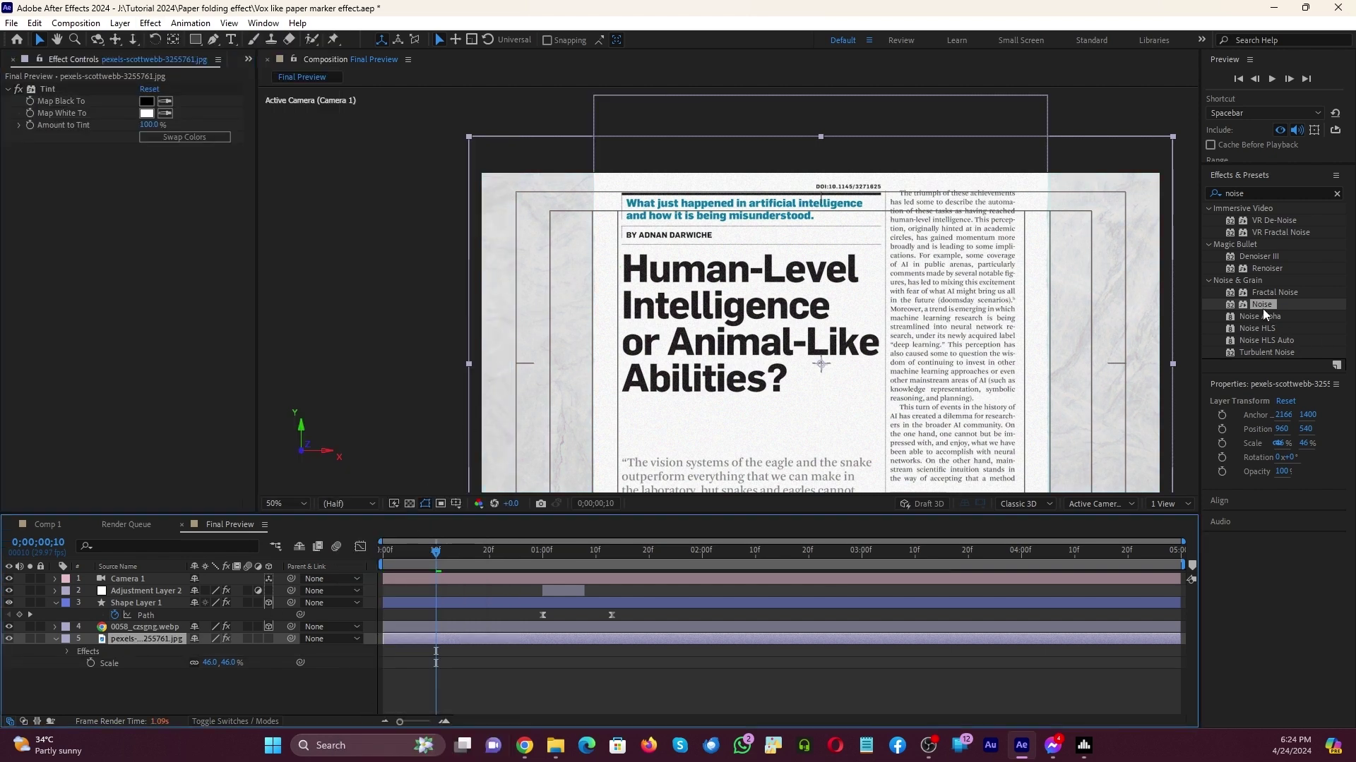
Apply the Noise effect to the pexels background layer and set its amount to 25%, checking it against the article layer's Noise setting.
drag(1260, 306, 158, 641)
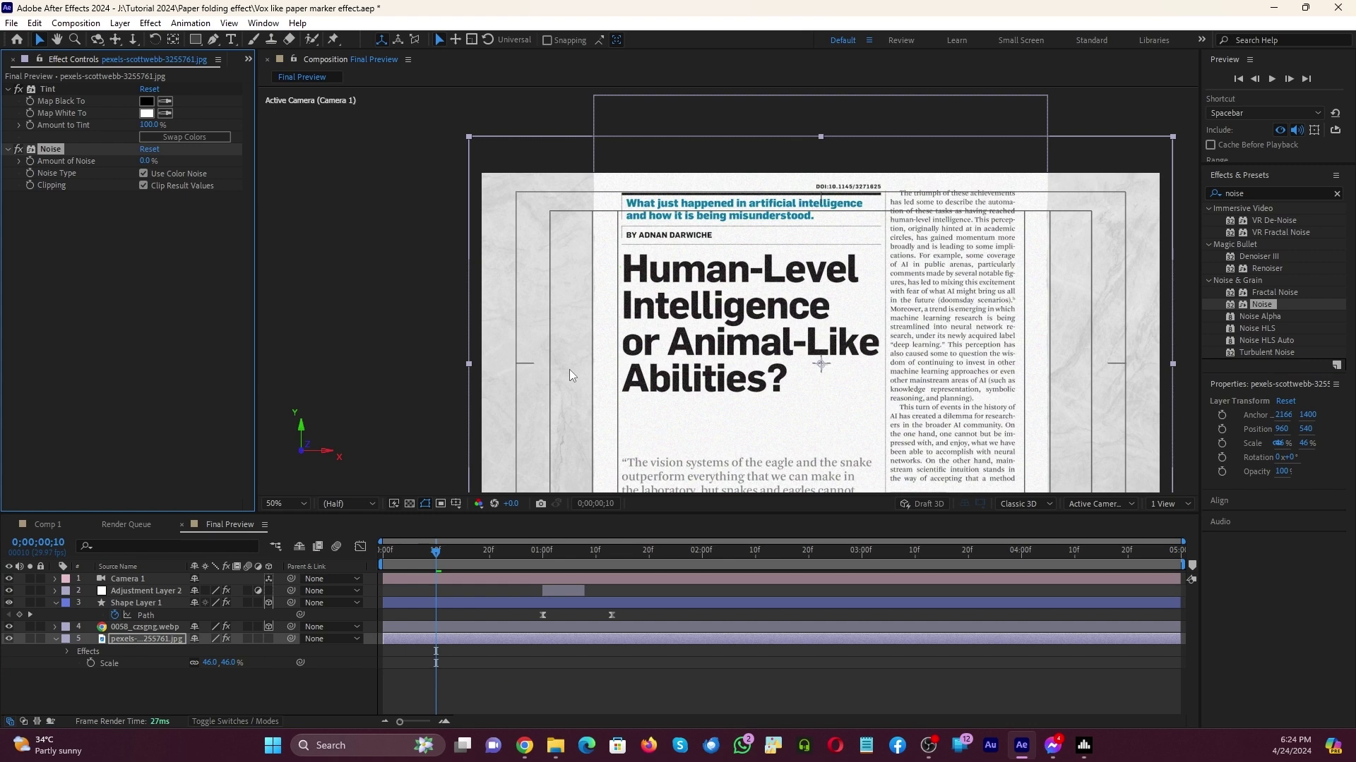
click(147, 161)
click(139, 594)
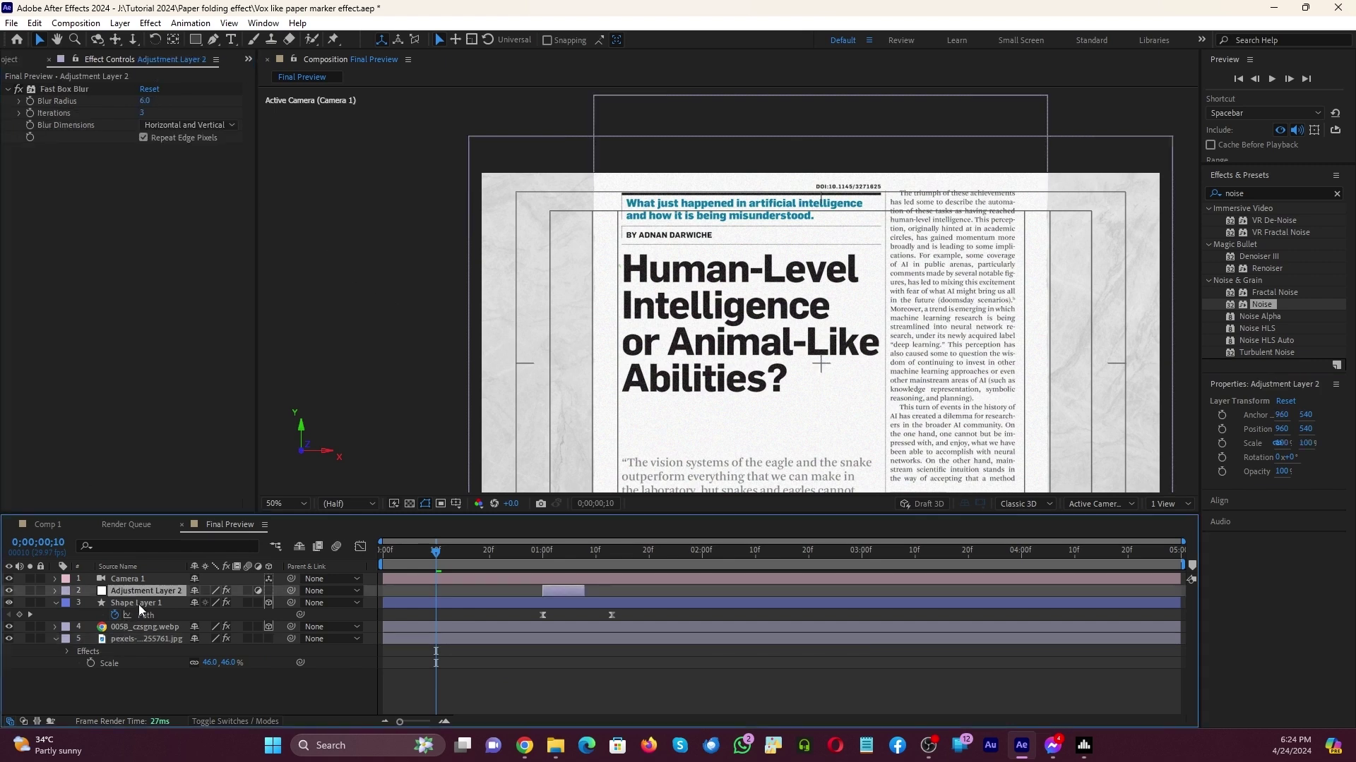
click(138, 604)
click(142, 624)
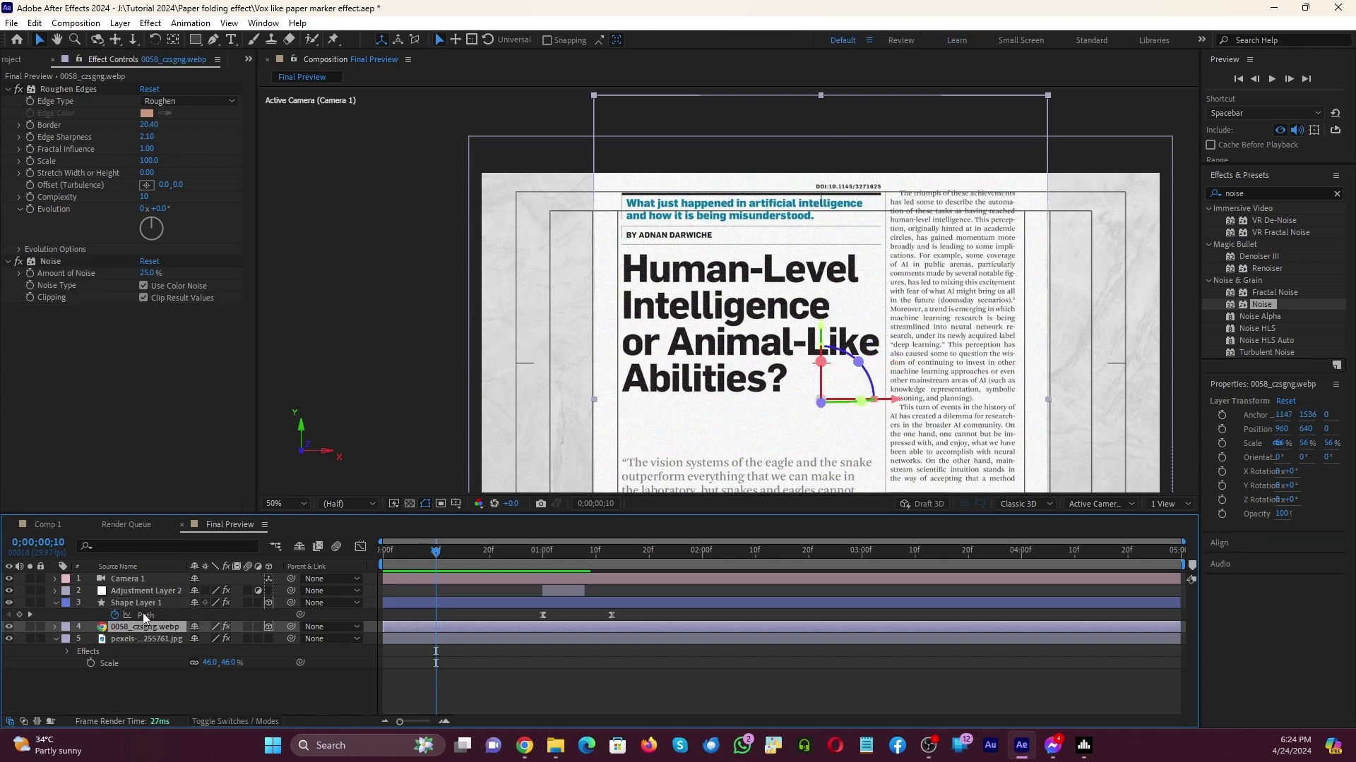
click(52, 260)
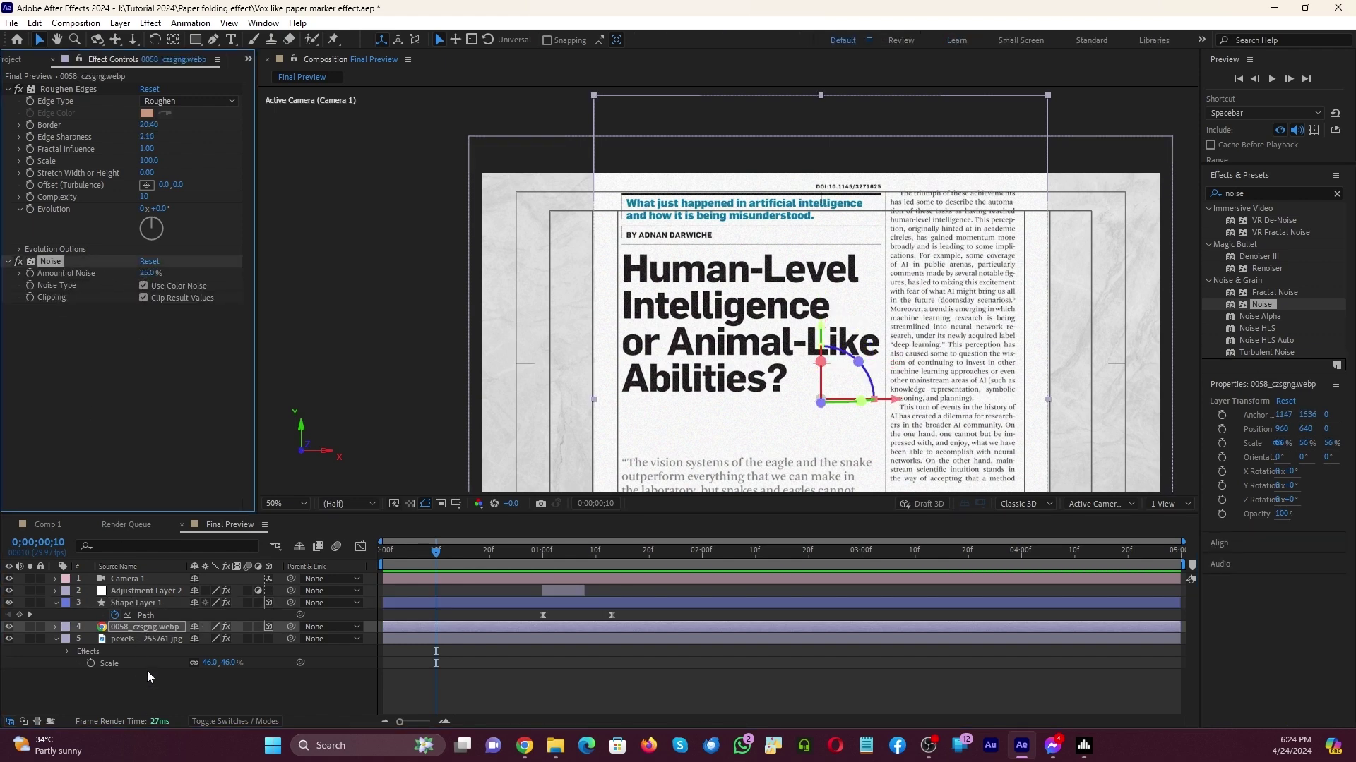
click(142, 641)
key(ctrl+z)
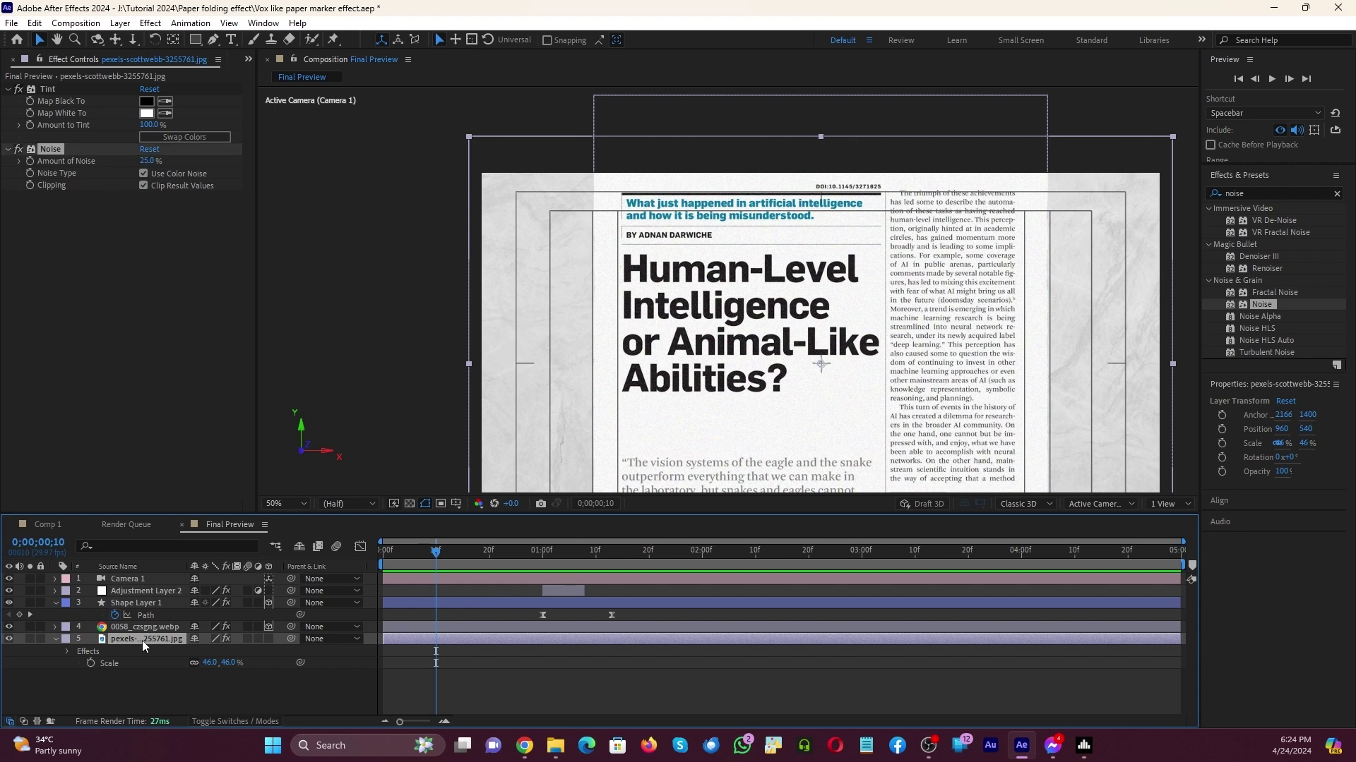
Examine the paper grain up close, go to 0;00;01;08 and select Camera 1.
key(period)
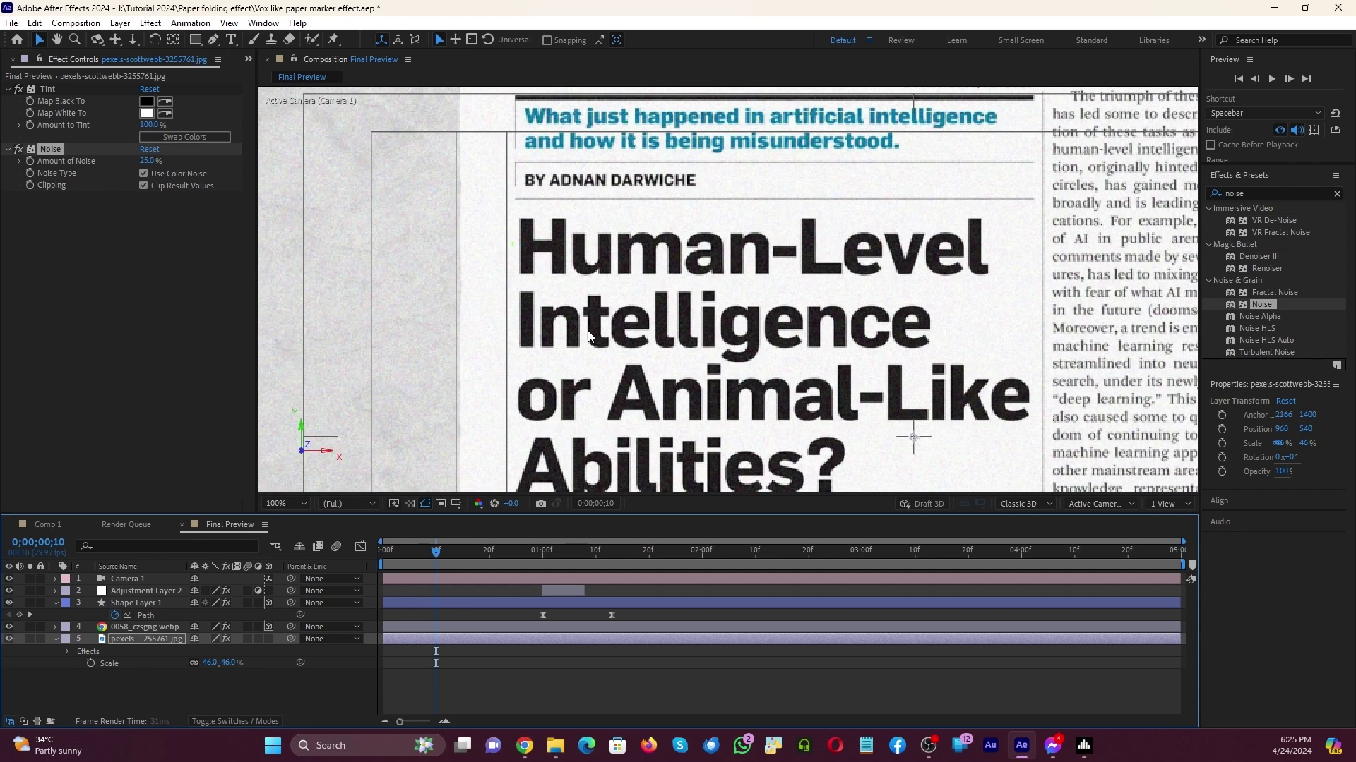
click(141, 579)
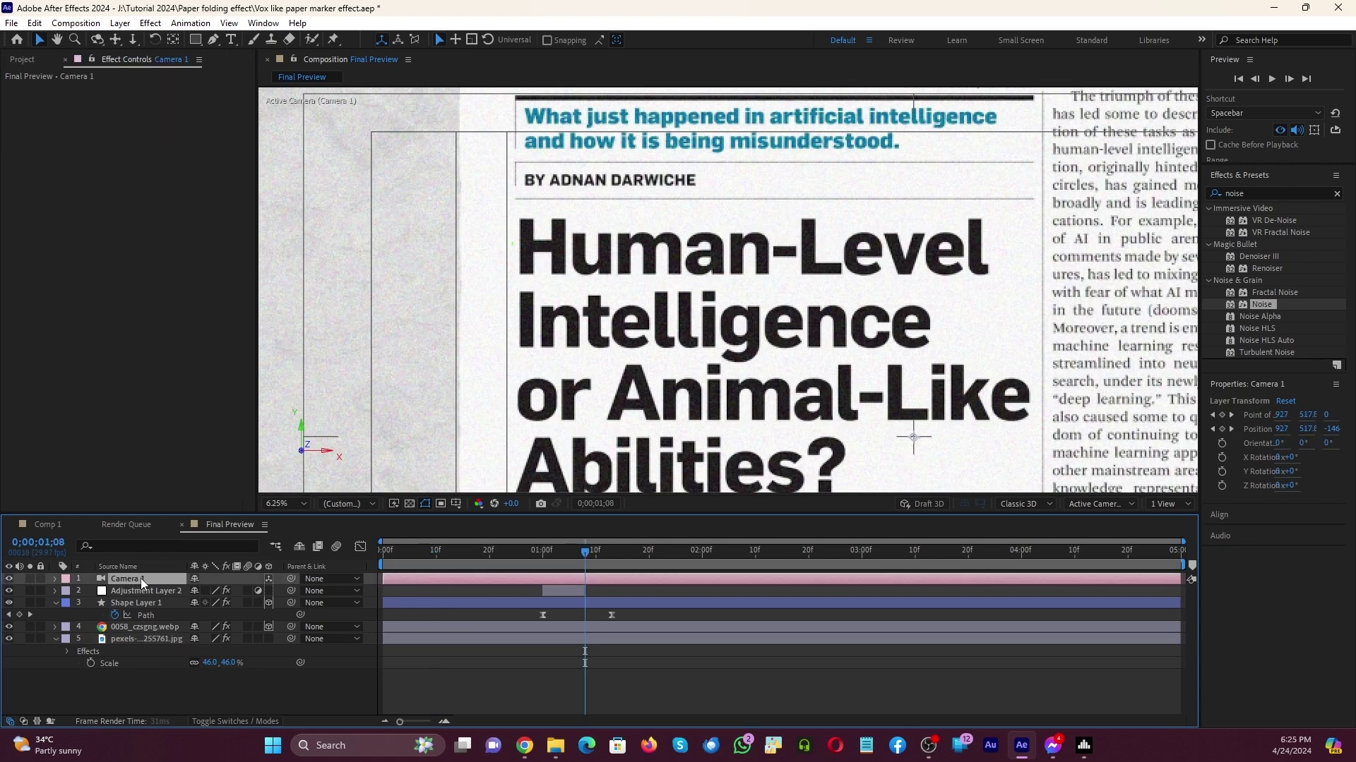
click(155, 637)
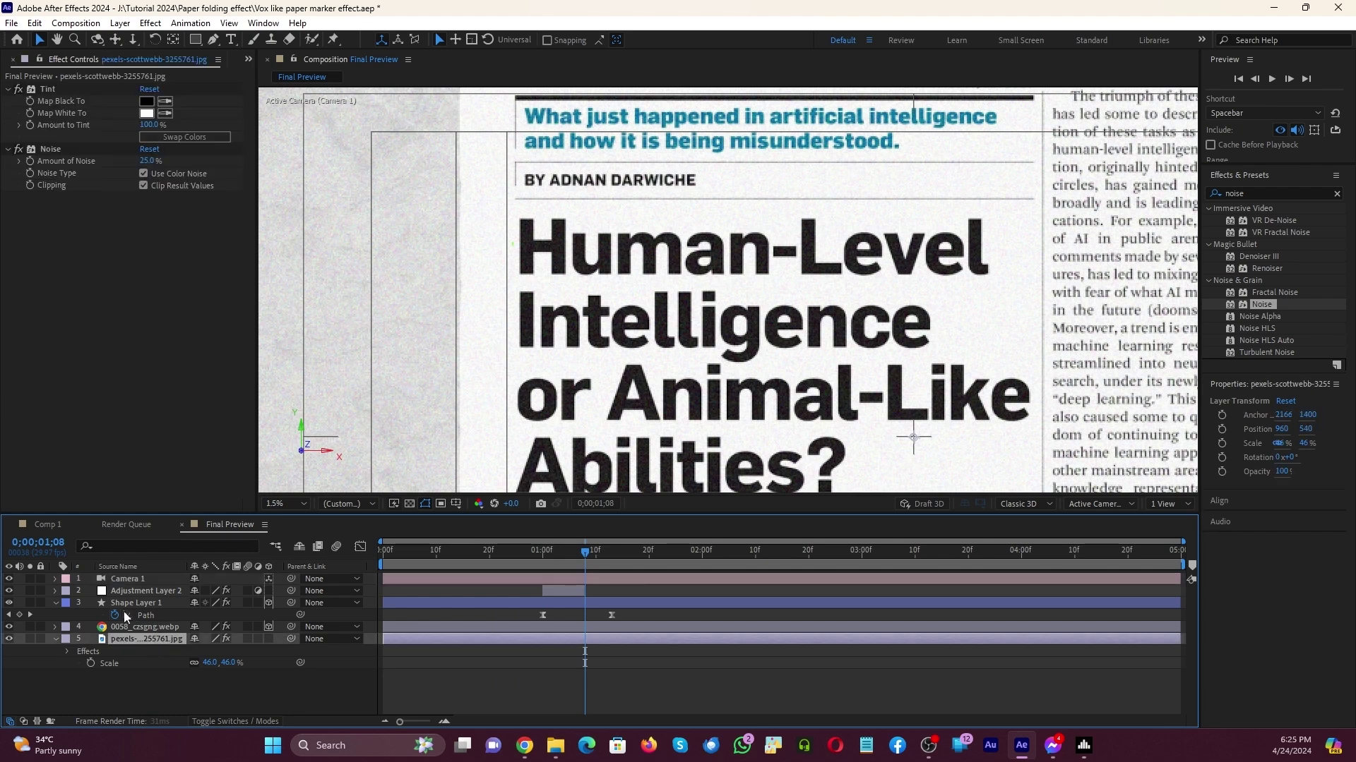
click(134, 580)
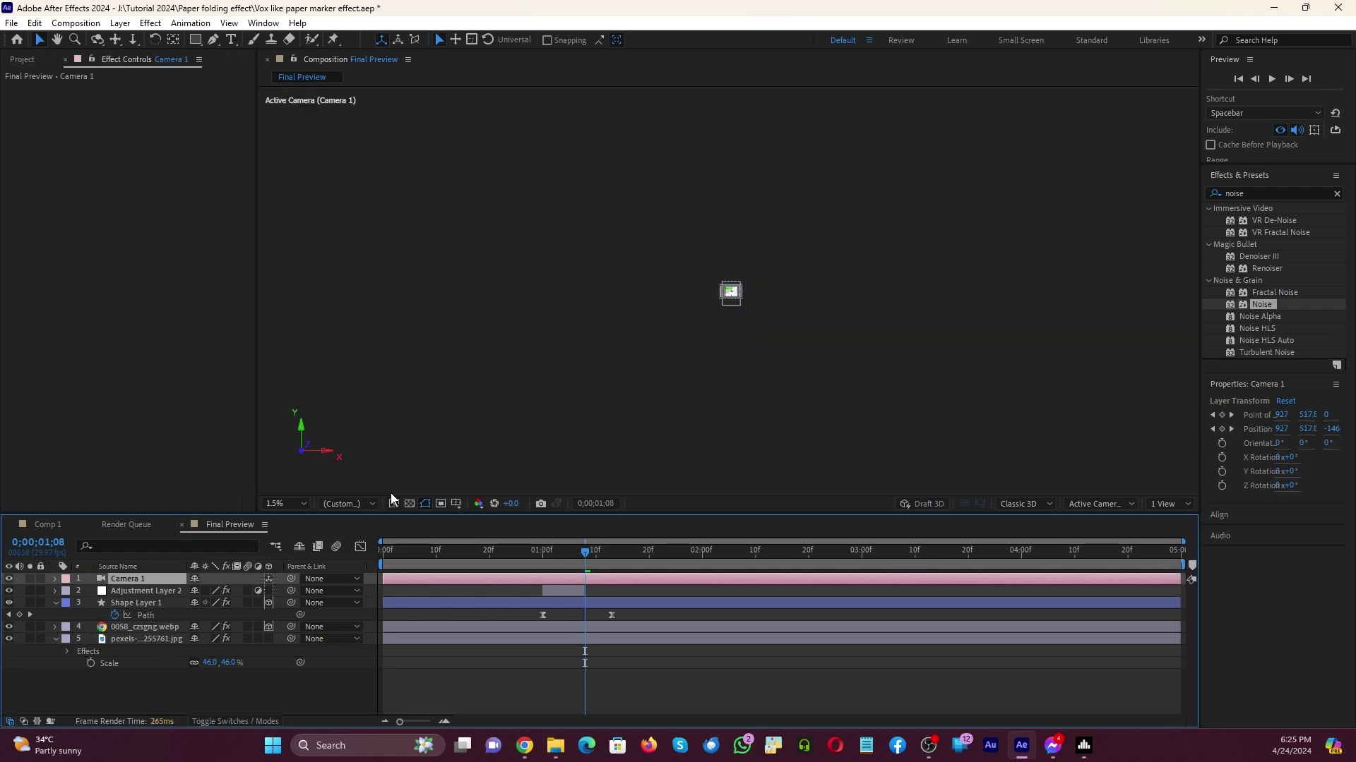
scroll(847, 380, up, 7)
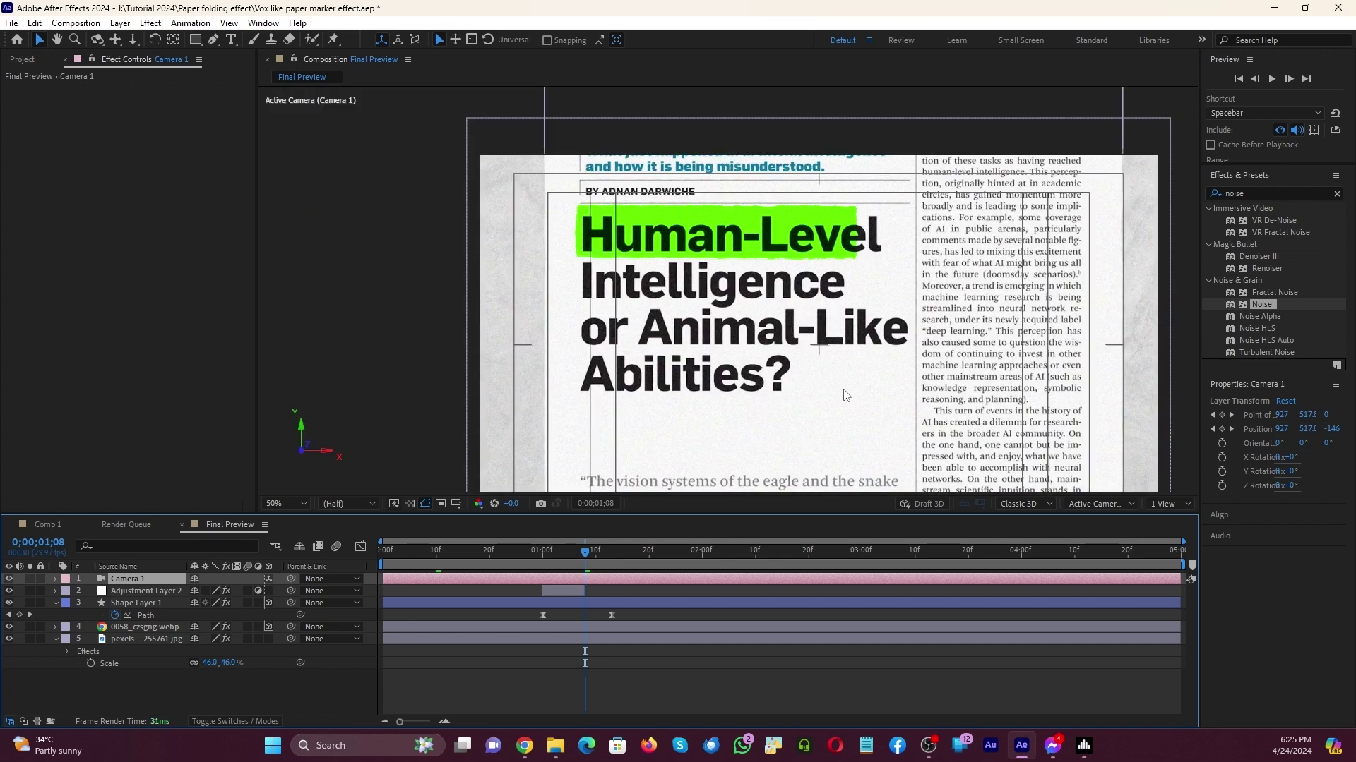
Add the expression wiggle(0.5,08) to Camera 1's Z Rotation and preview the camera movement from the start.
click(55, 579)
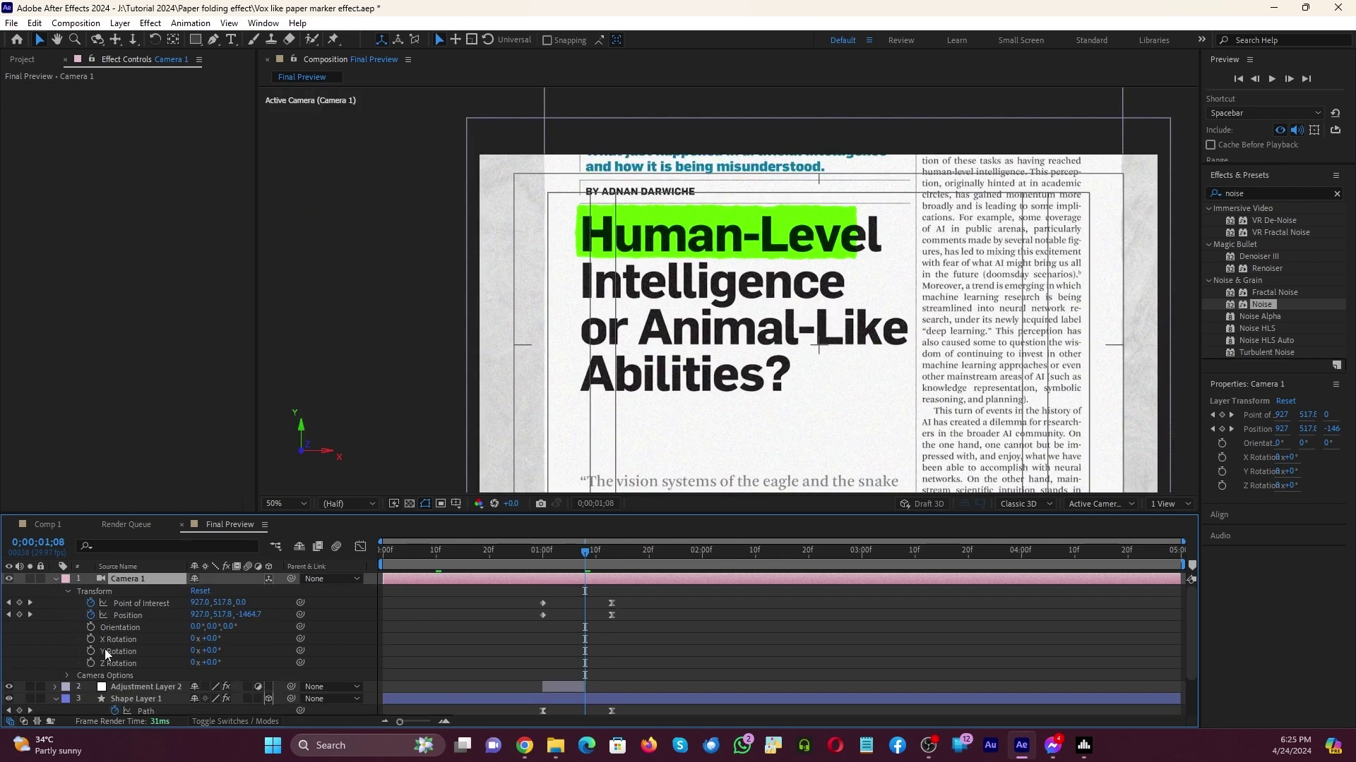
click(414, 564)
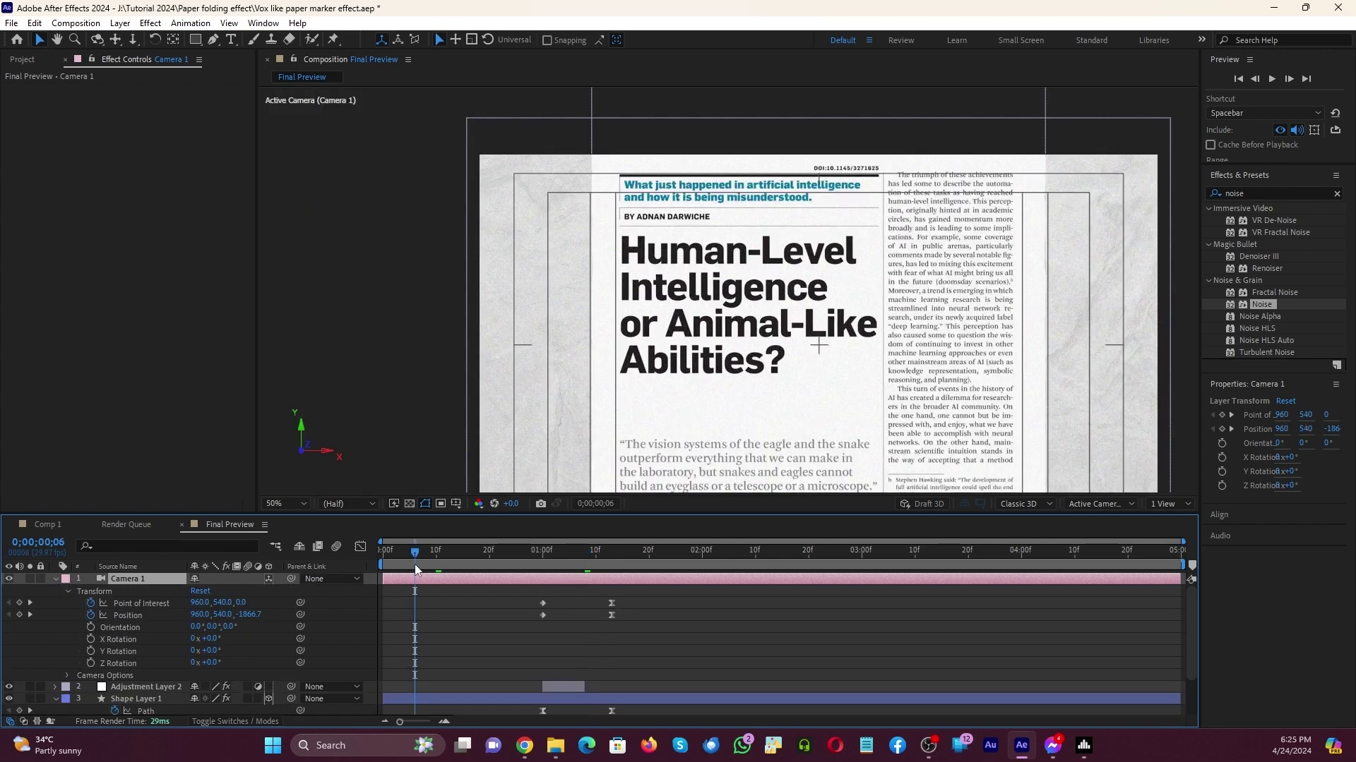
alt+click(87, 664)
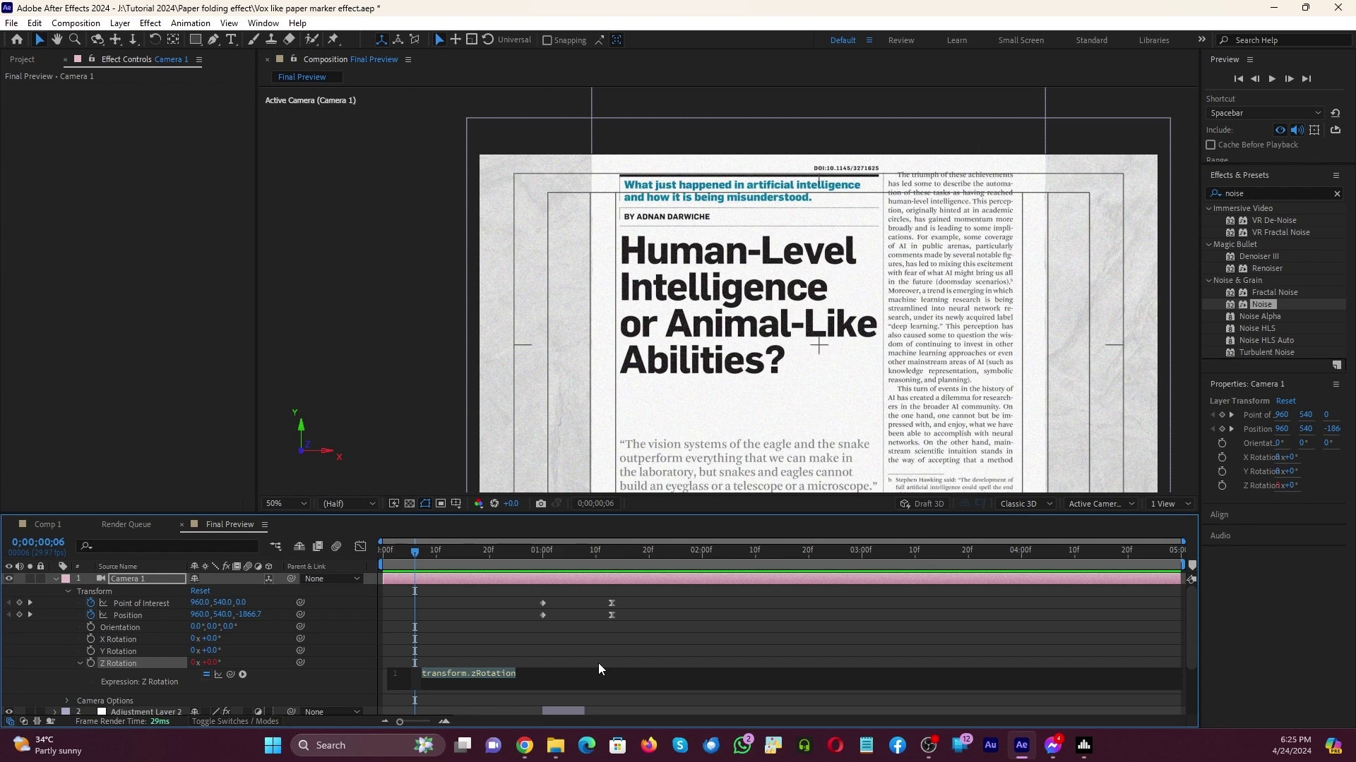
text(Wigg)
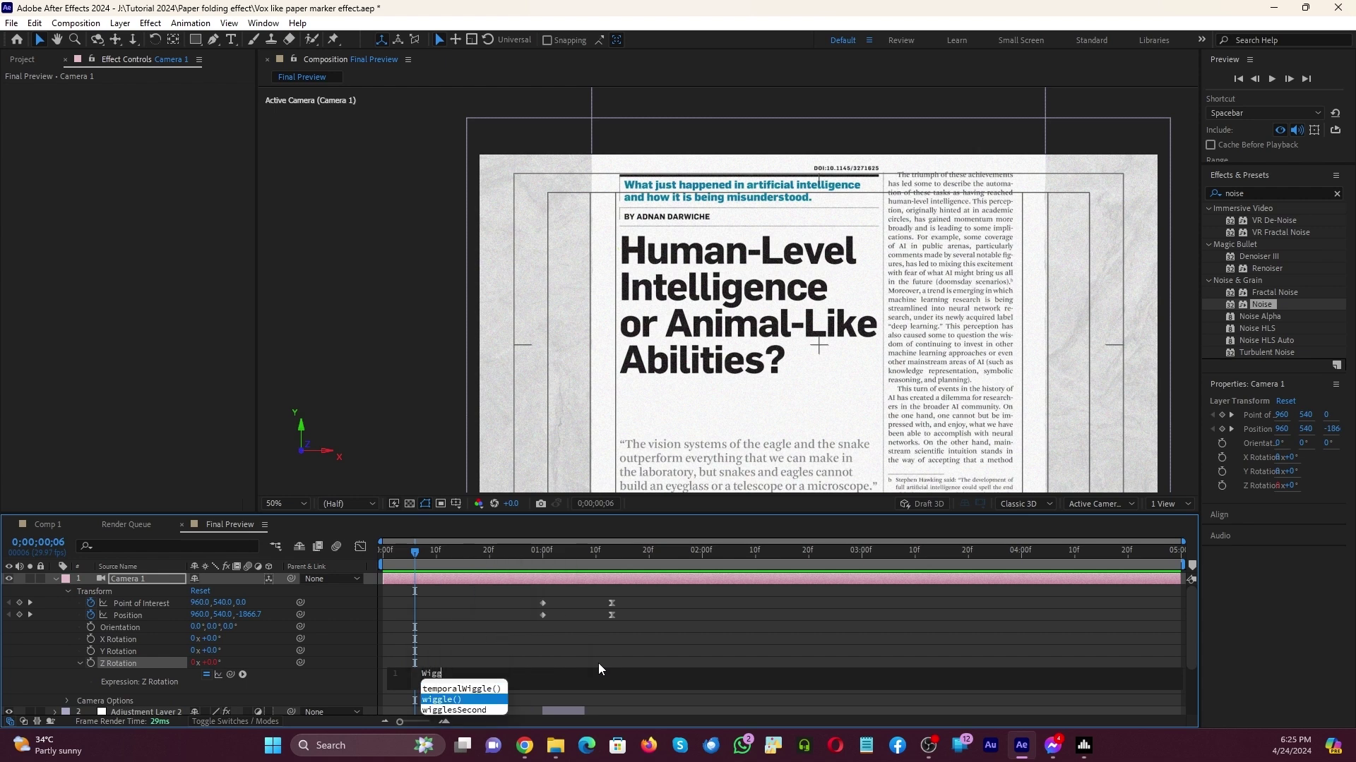
key(Return)
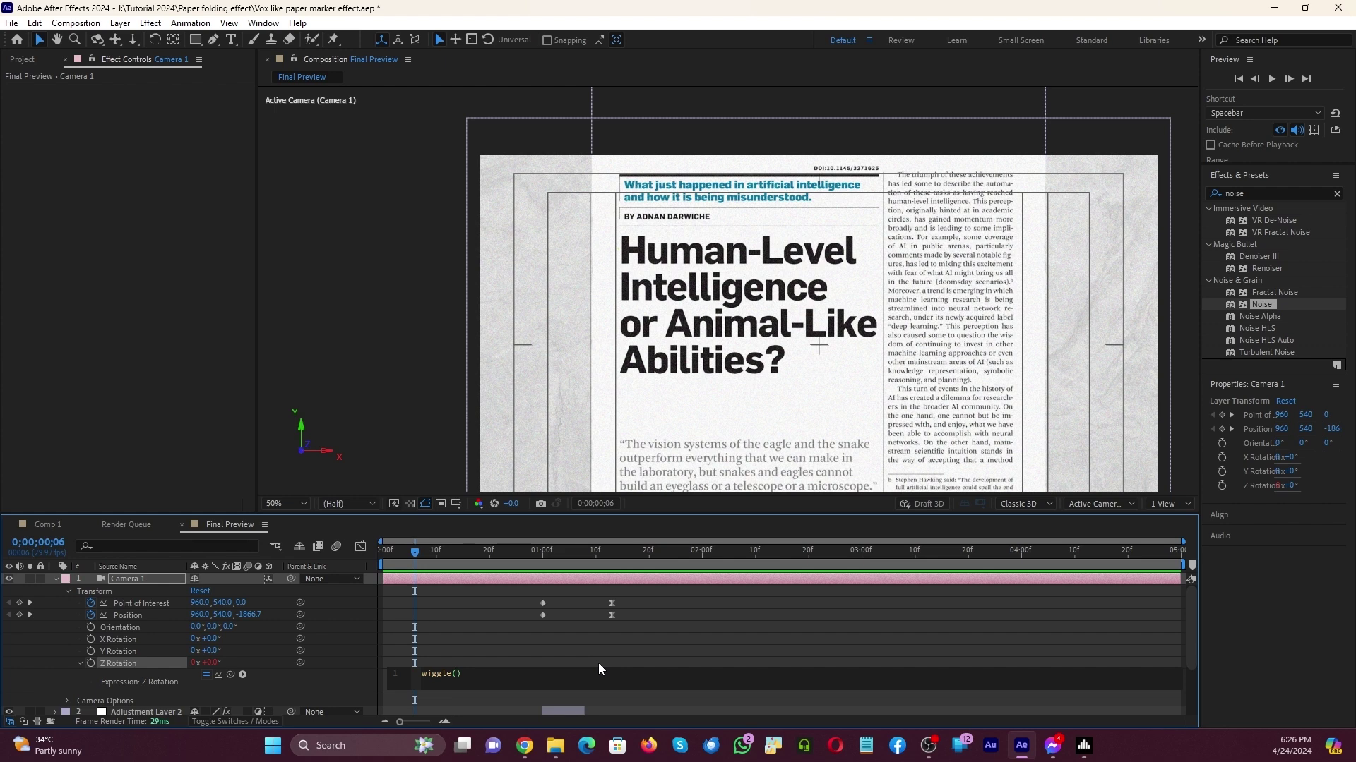
text(0.5,08)
click(599, 663)
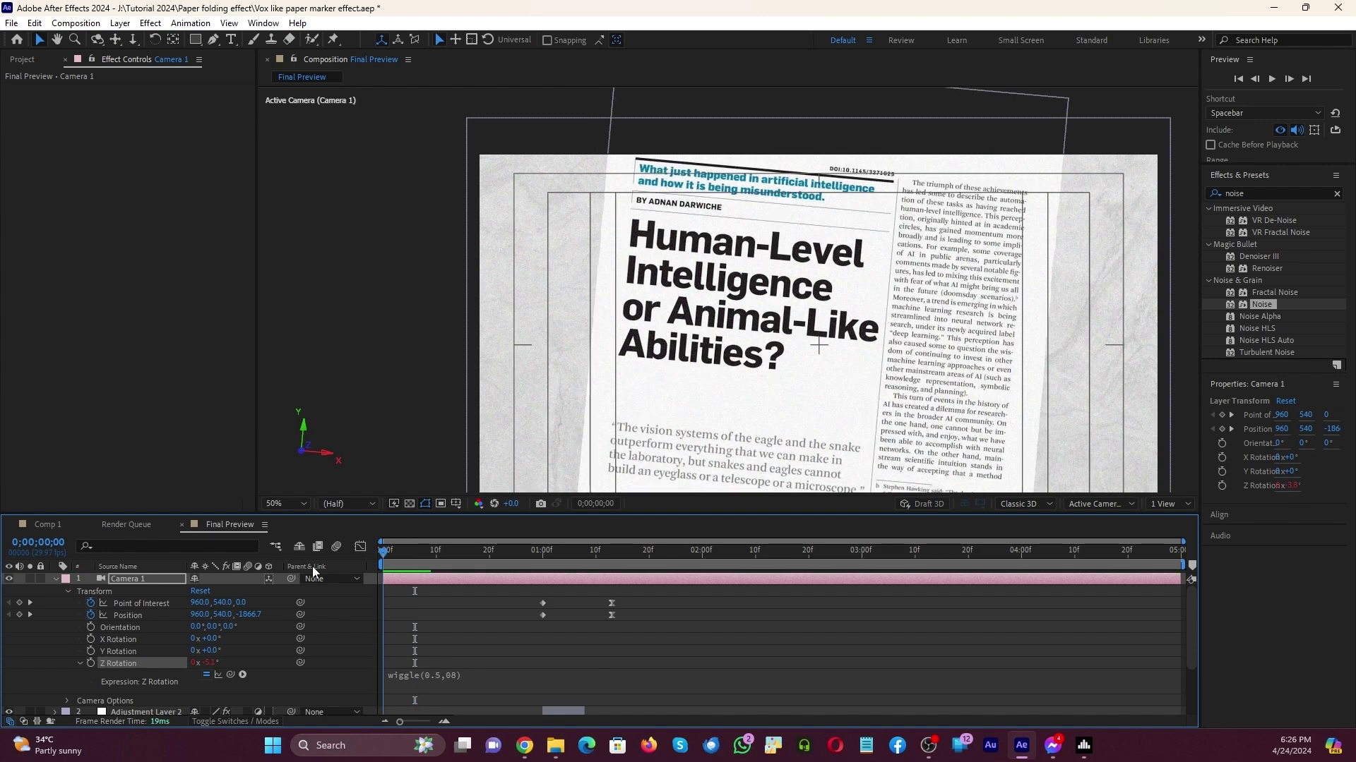
key(Home)
key(space)
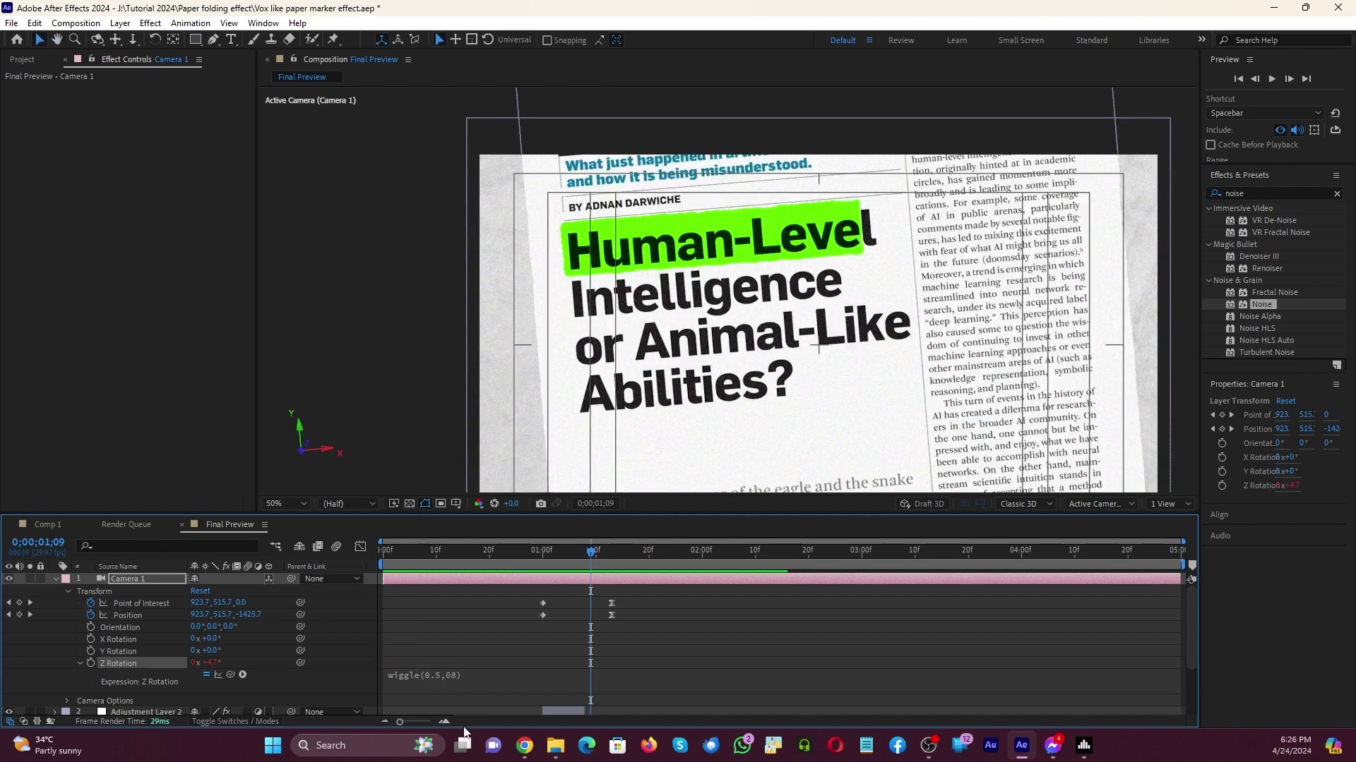
Correct Camera 1's Z Rotation expression to wiggle(0.5,0.8) and preview the subtler camera sway.
click(450, 676)
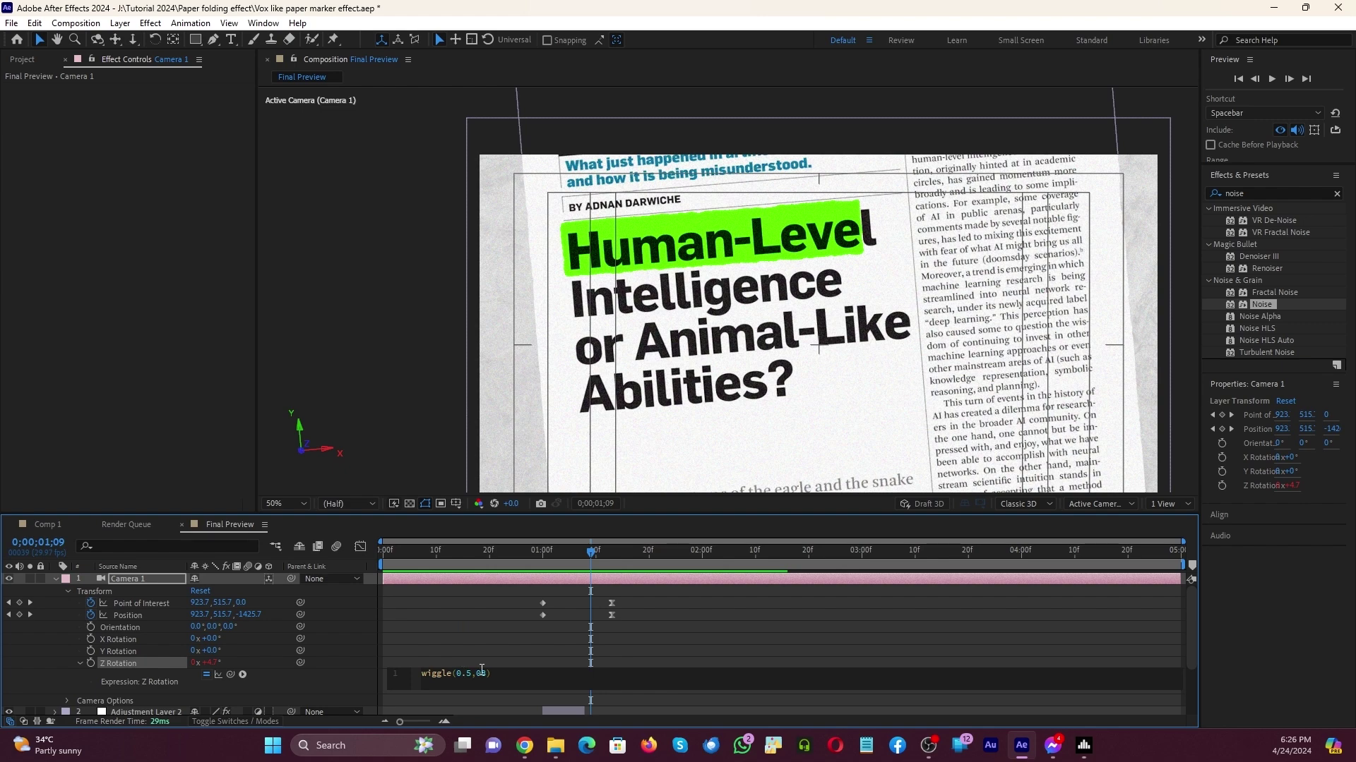
text(.)
click(441, 553)
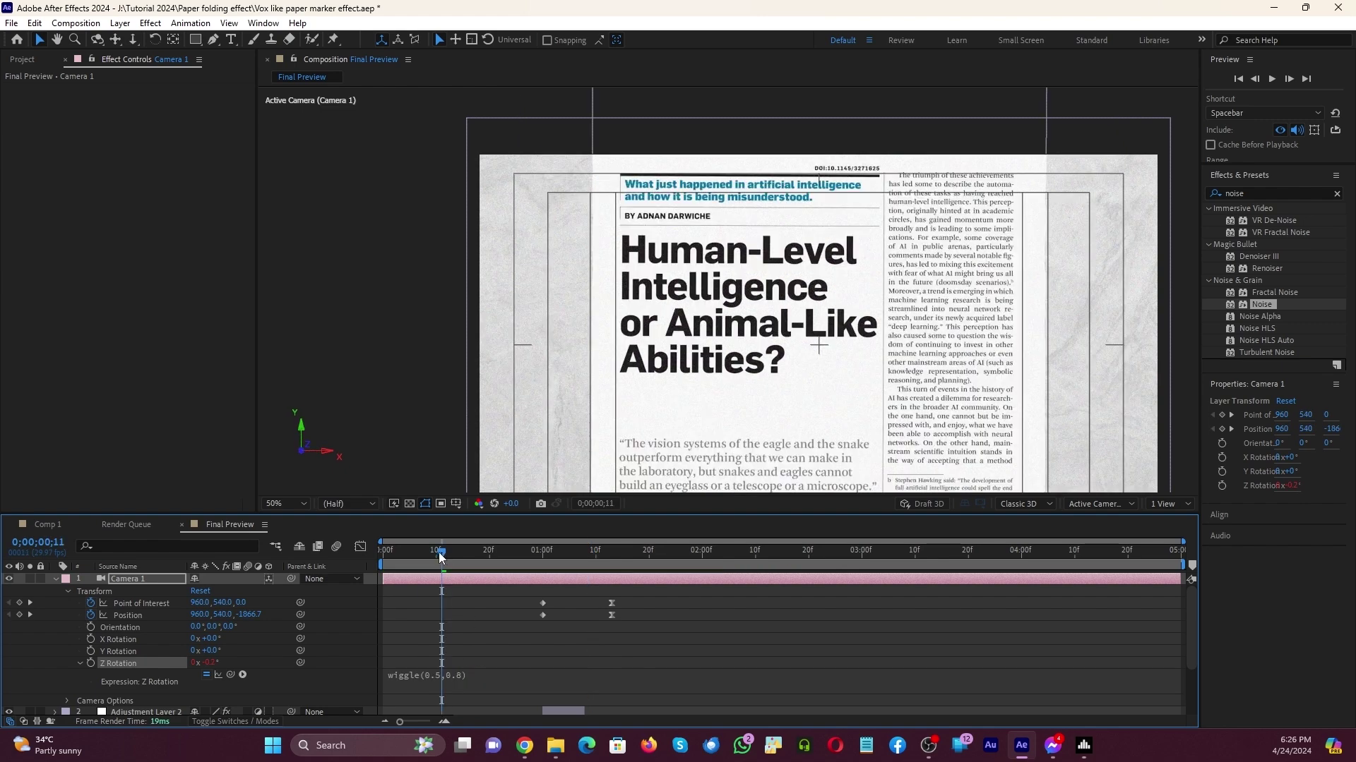
key(space)
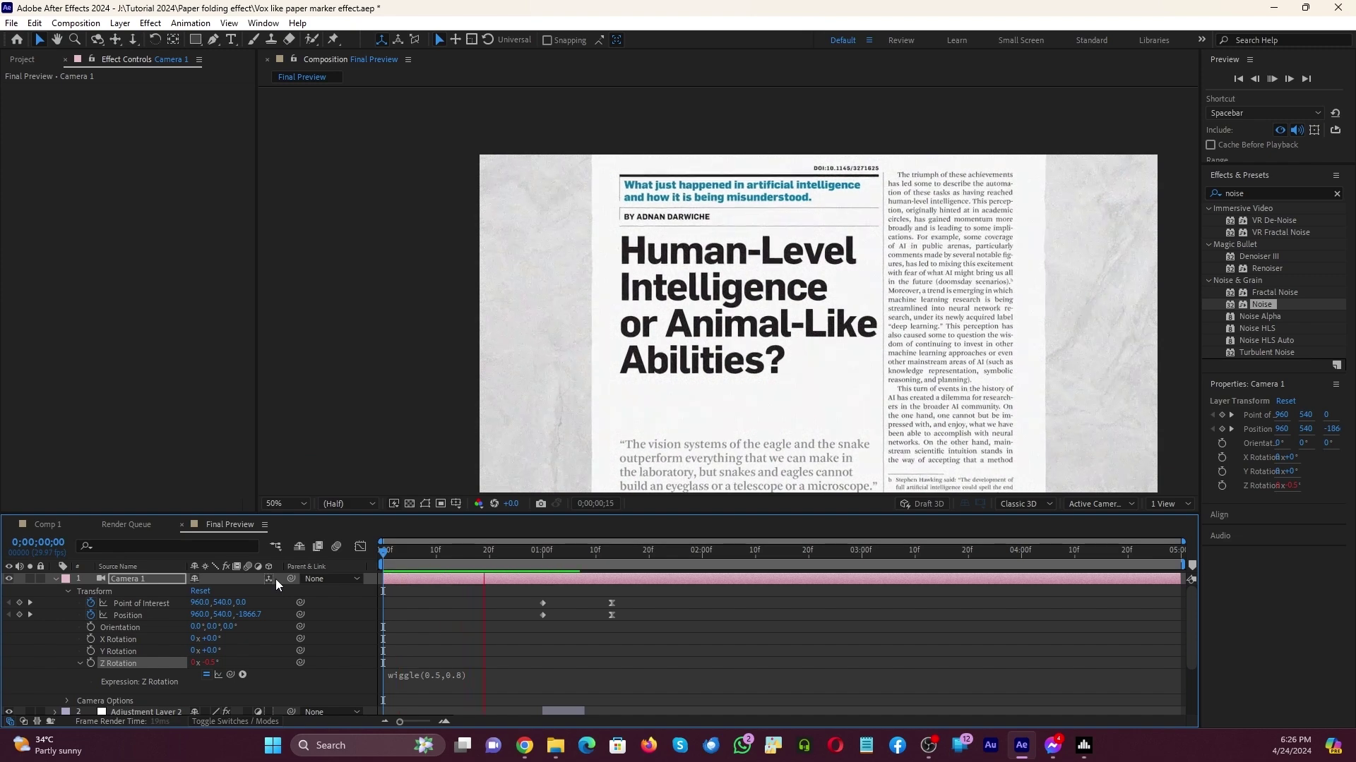